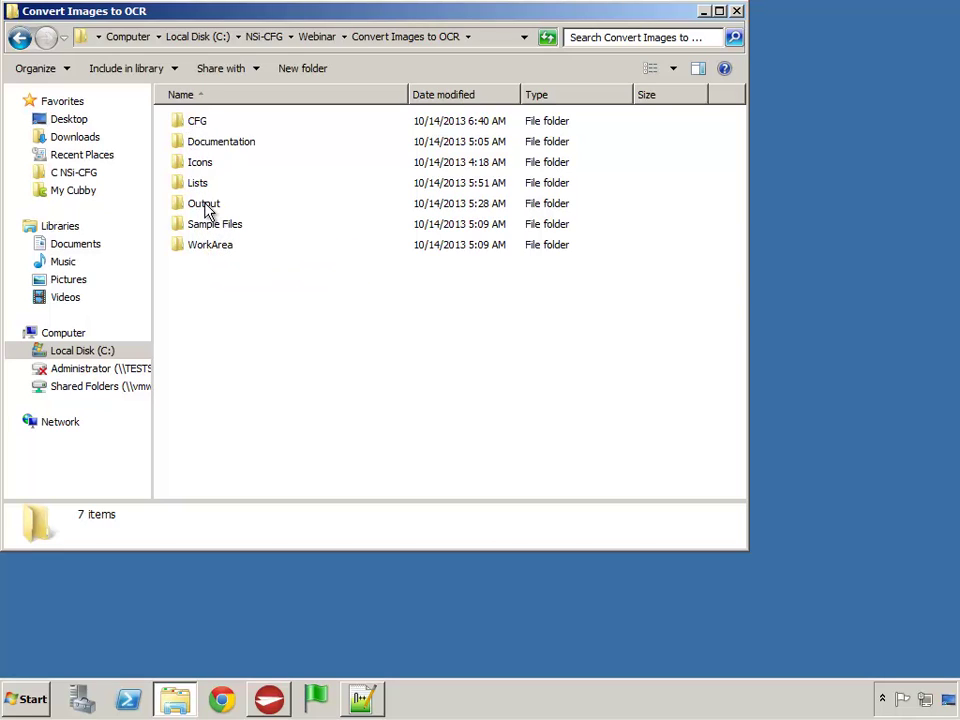
# Step: Switch to AutoStore Process Designer and start a new task named cAutoCapture, performed every 3 seconds
pyautogui.click(269, 699)
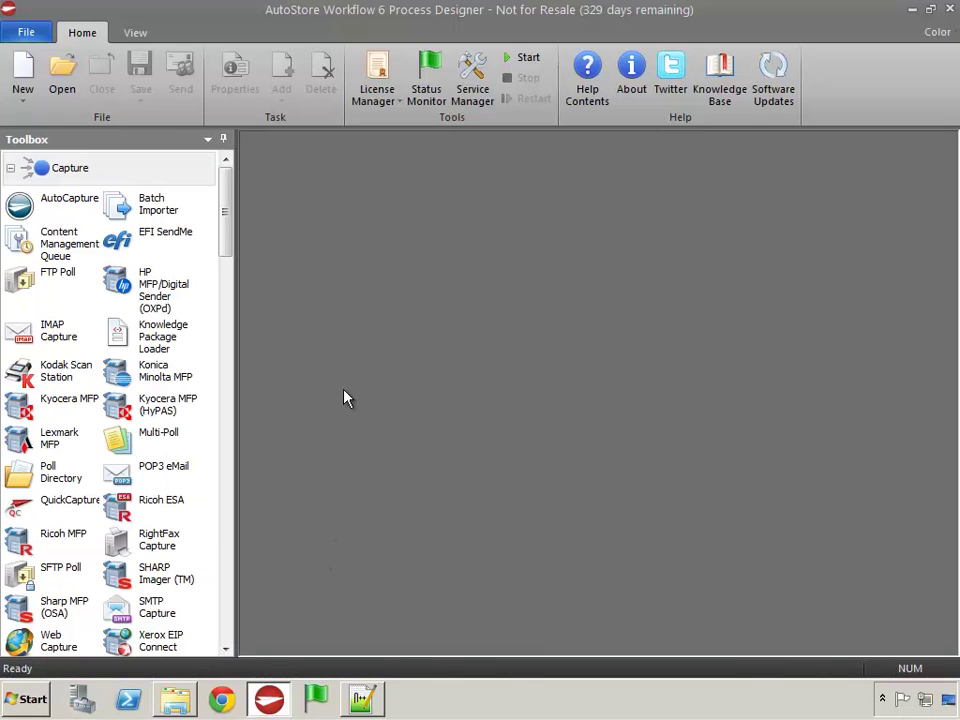
pyautogui.click(23, 82)
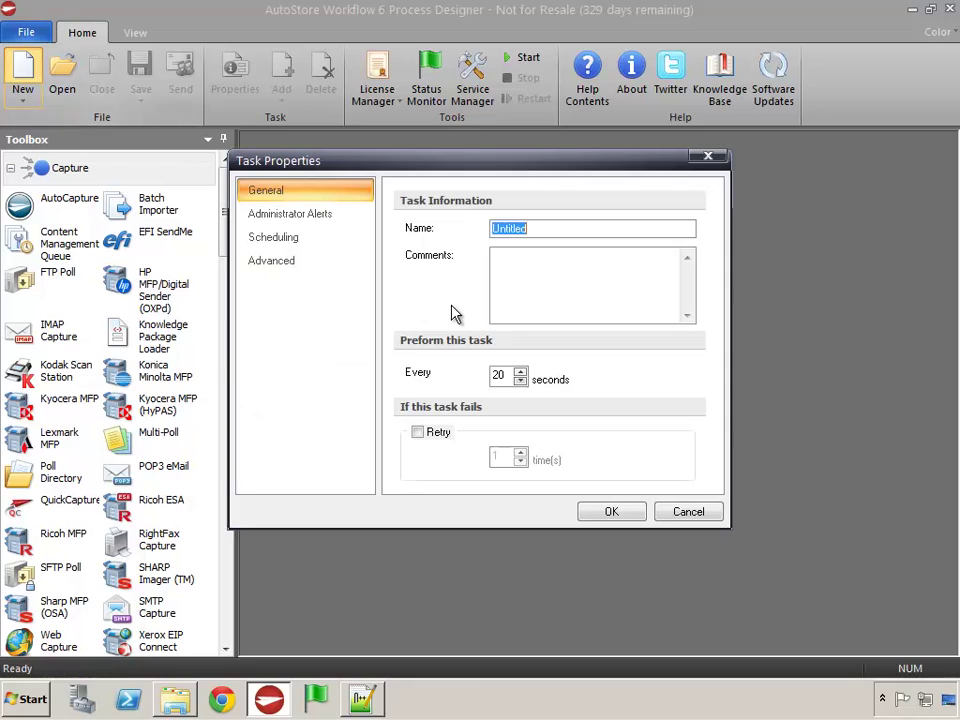
pyautogui.write('cAutoC')
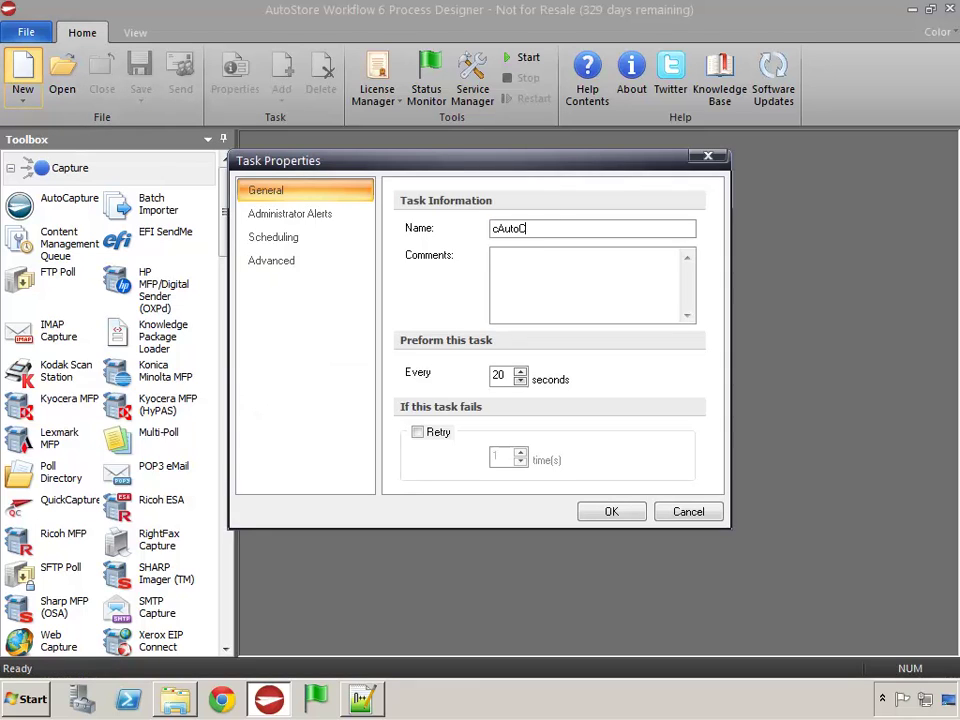
pyautogui.write('apture')
pyautogui.press('Tab')
pyautogui.write('3')
# Step: For the task's home directory, copy the full path of the TaskHome folder inside WorkArea\cAutoCapture from Windows Explorer
pyautogui.click(263, 266)
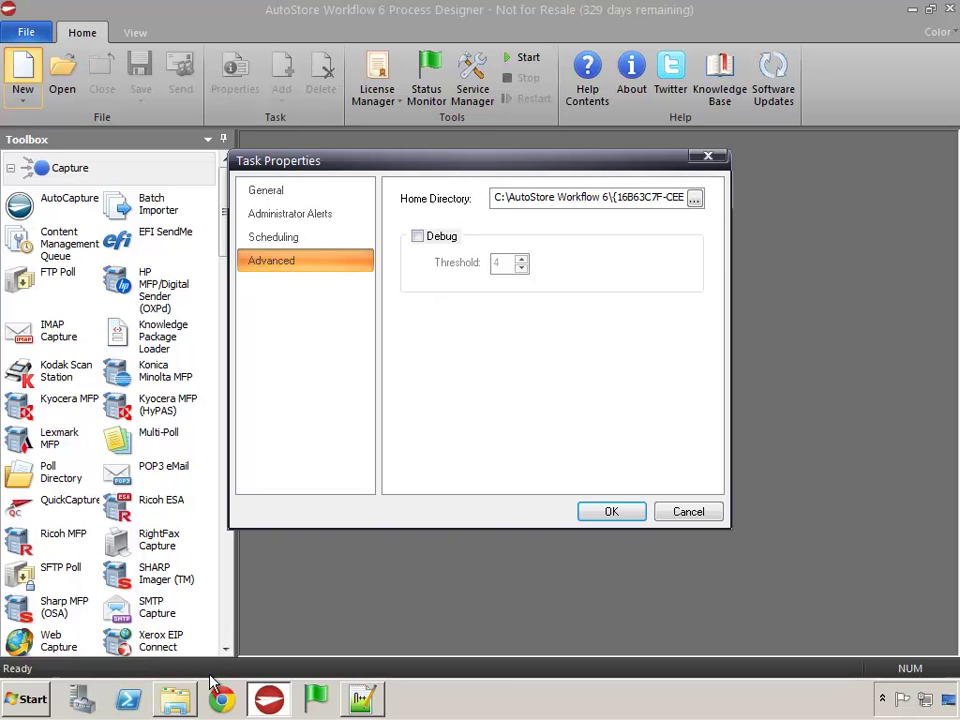
pyautogui.click(170, 705)
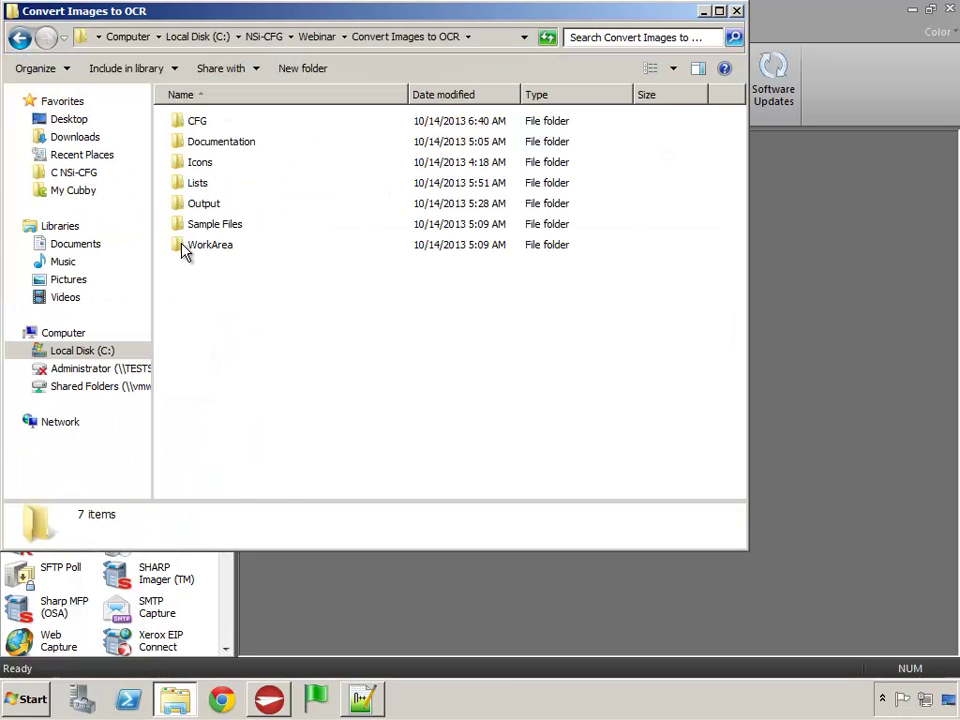
pyautogui.doubleClick(242, 246)
pyautogui.doubleClick(189, 122)
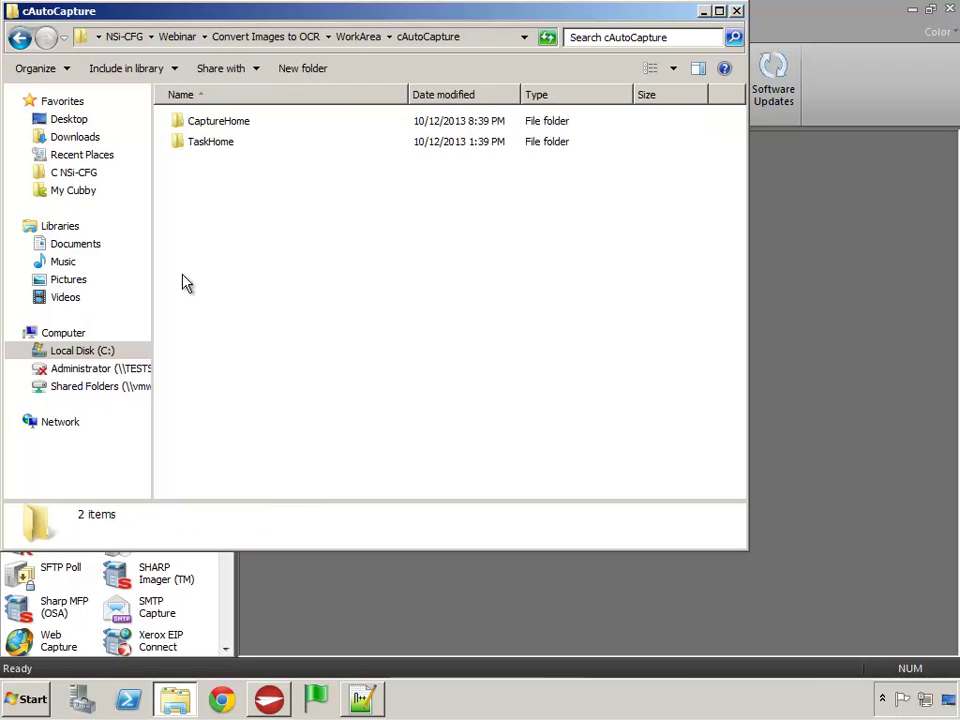
pyautogui.doubleClick(182, 143)
pyautogui.click(490, 37)
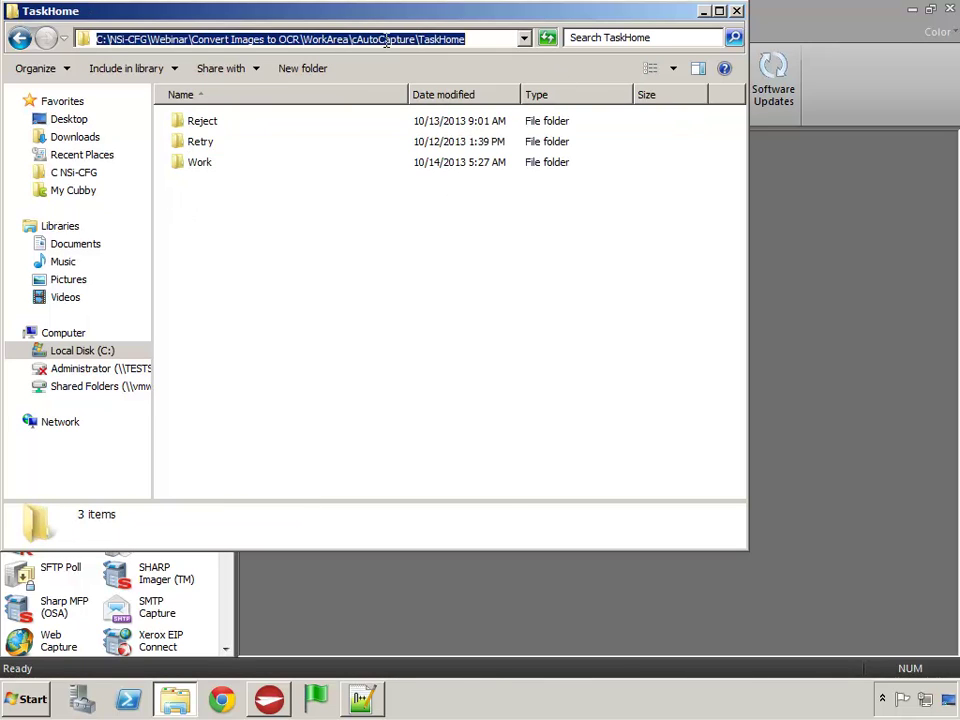
pyautogui.rightClick(318, 42)
pyautogui.click(350, 93)
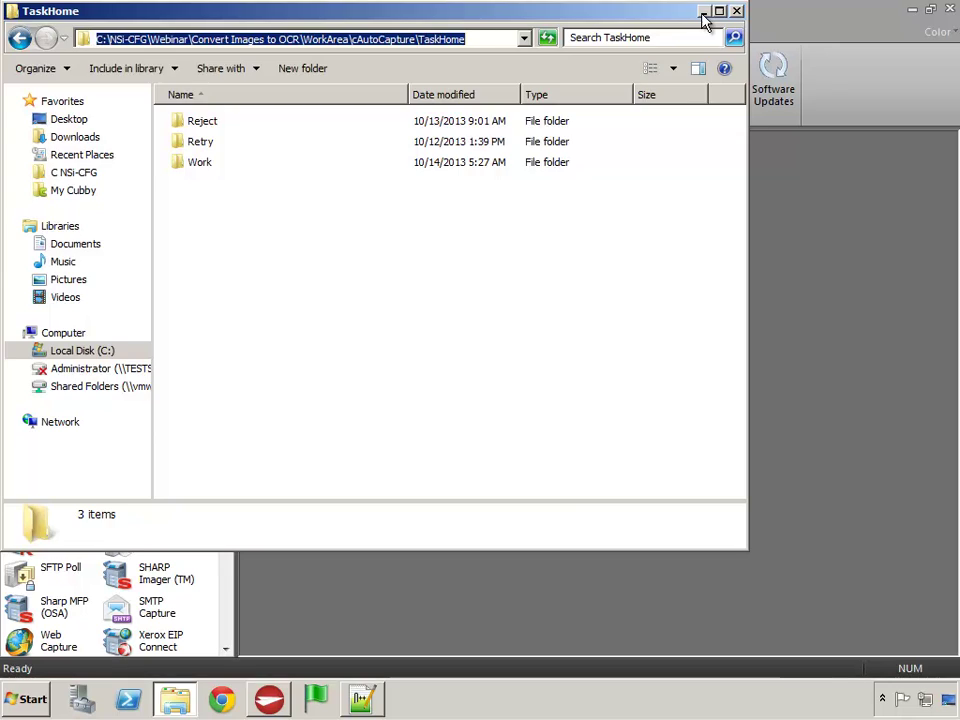
# Step: Set the task's home directory to C:\NSi-CFG\Webinar\Convert Images to OCR\WorkArea\cAutoCapture\TaskHome and accept the task properties
pyautogui.click(737, 11)
pyautogui.moveTo(493, 197); pyautogui.dragTo(771, 189)
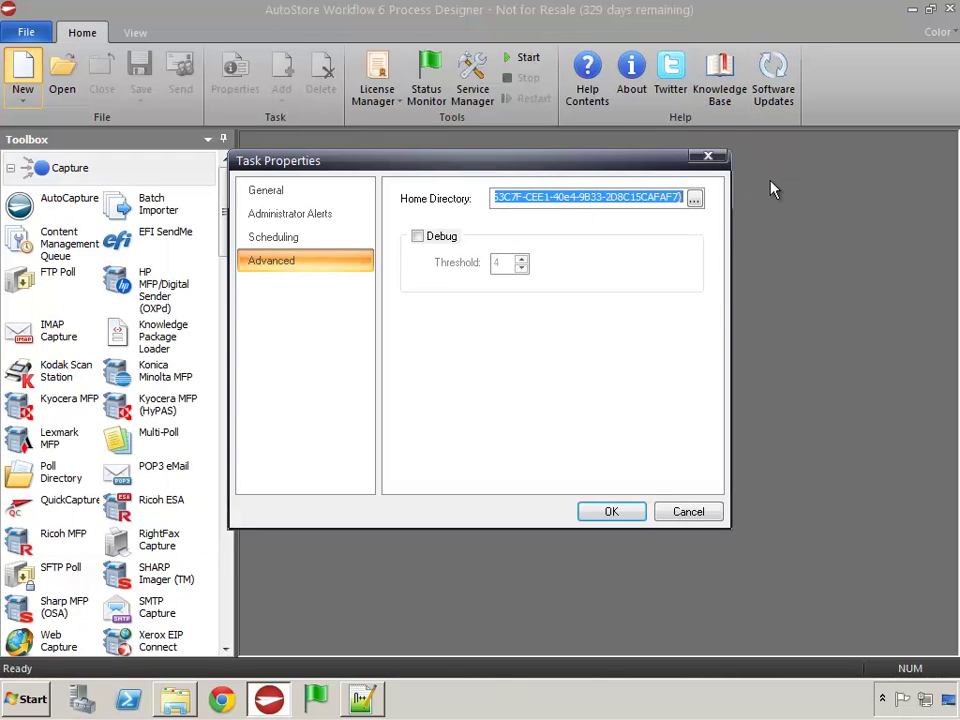
pyautogui.hotkey('ctrl', 'v')
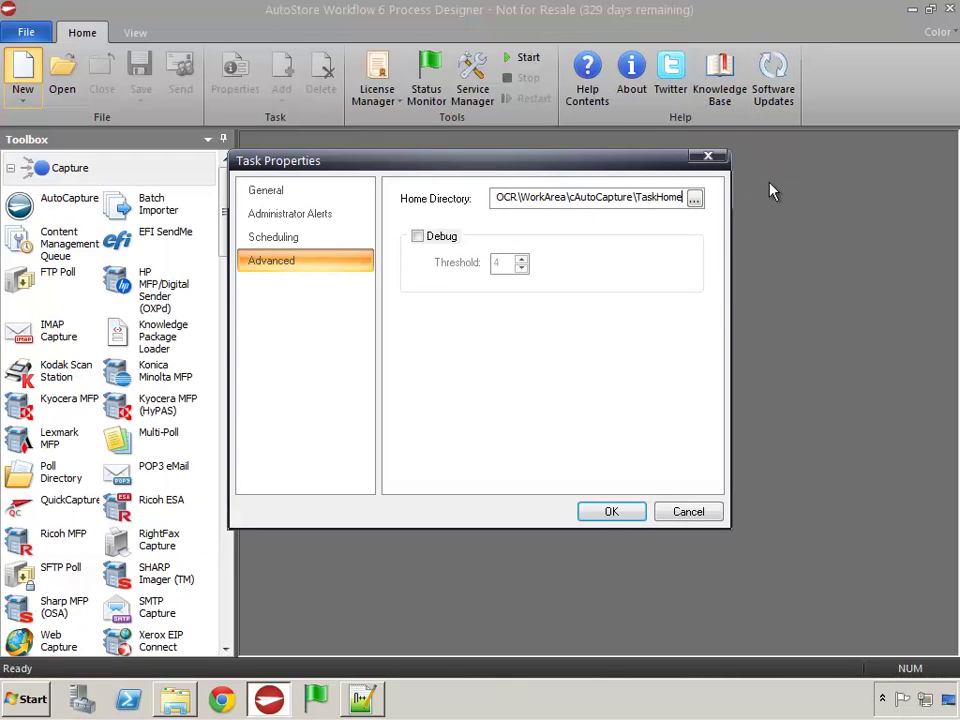
pyautogui.click(606, 515)
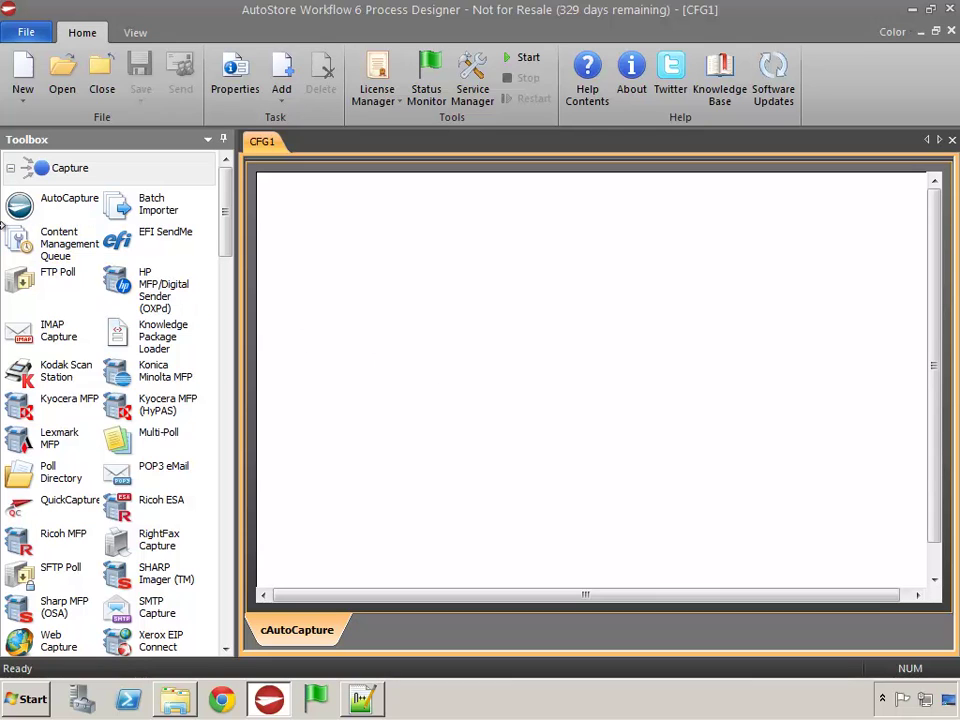
# Step: Build the workflow by placing AutoCapture, ABBYY FineReader OCR and Multi Router in a row on the canvas
pyautogui.moveTo(32, 213); pyautogui.dragTo(384, 254)
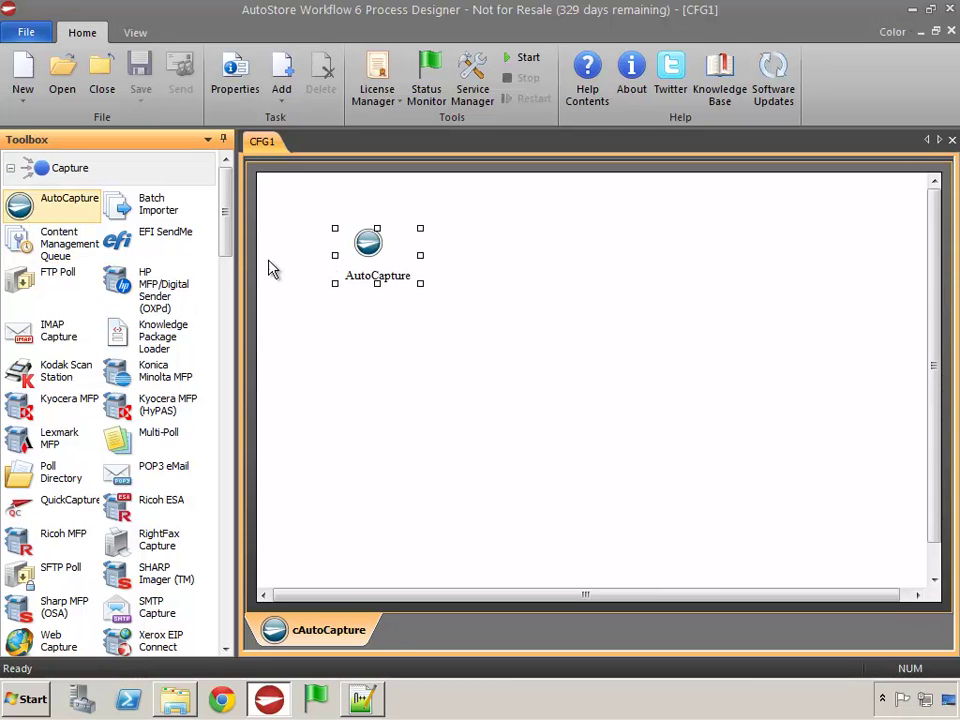
pyautogui.moveTo(225, 228); pyautogui.dragTo(227, 335)
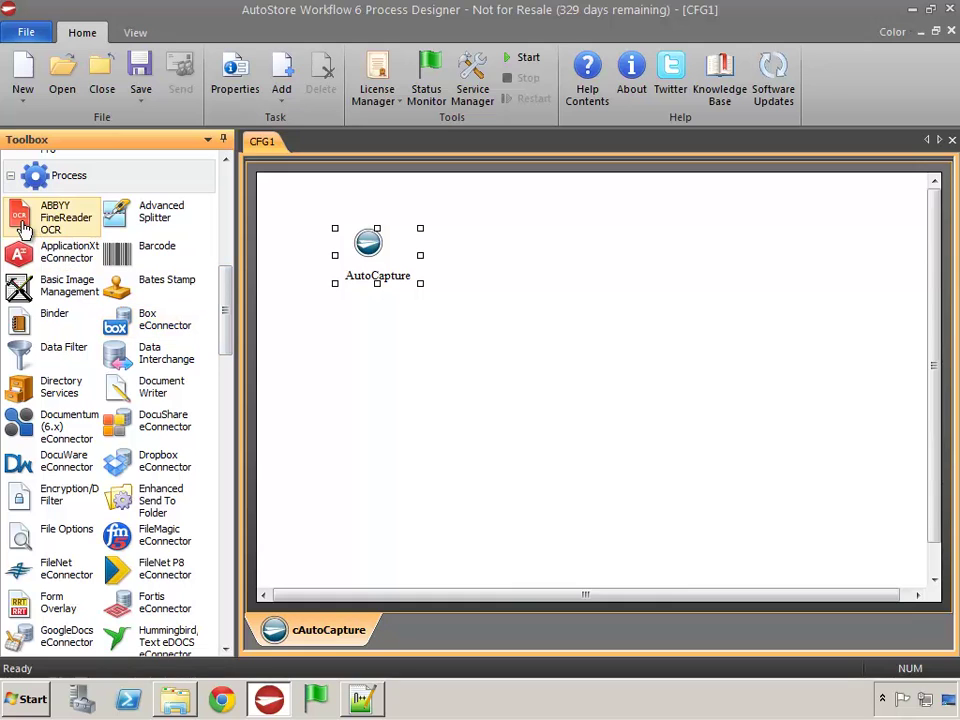
pyautogui.moveTo(22, 226); pyautogui.dragTo(600, 274)
pyautogui.moveTo(229, 300); pyautogui.dragTo(224, 546)
pyautogui.moveTo(30, 482); pyautogui.dragTo(782, 272)
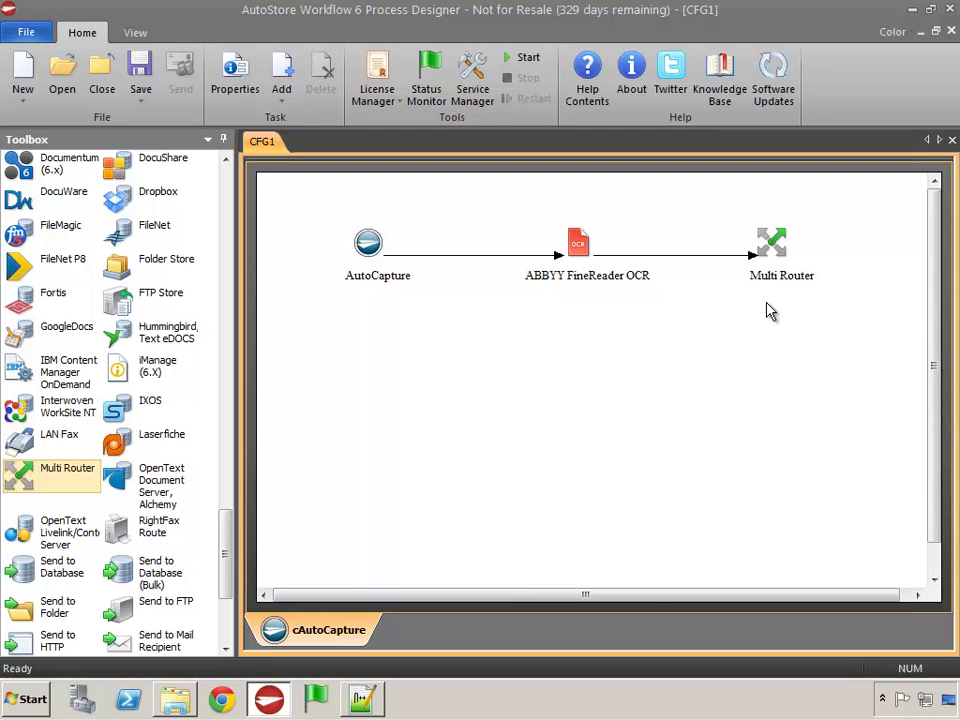
# Step: For the AutoCapture preferences, copy the full path of the CaptureHome folder inside WorkArea\cAutoCapture from Windows Explorer
pyautogui.doubleClick(368, 242)
pyautogui.click(362, 149)
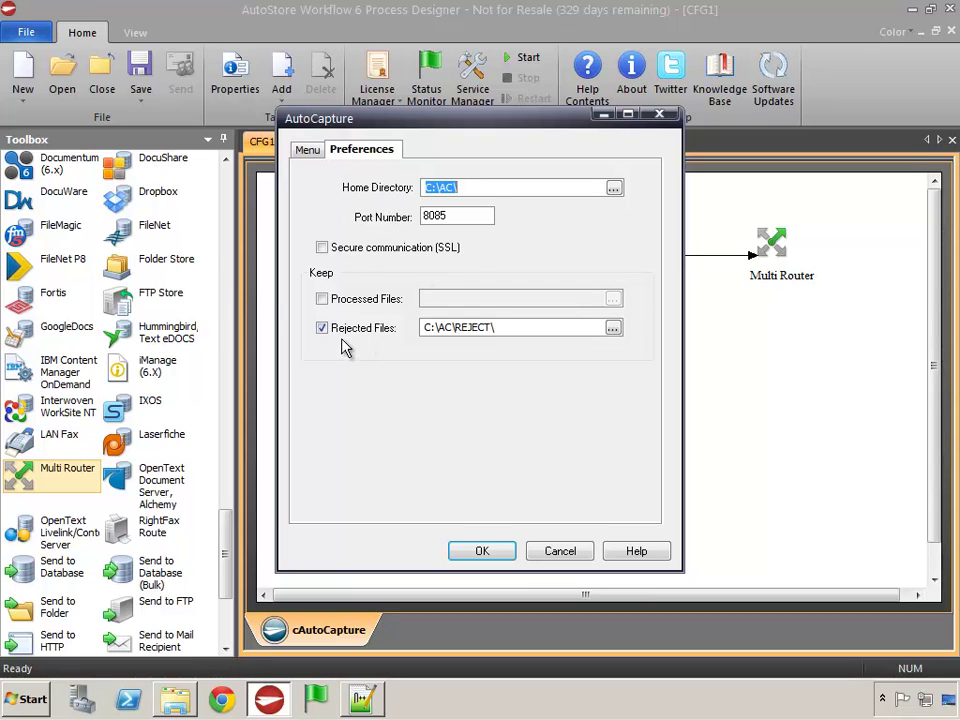
pyautogui.click(174, 699)
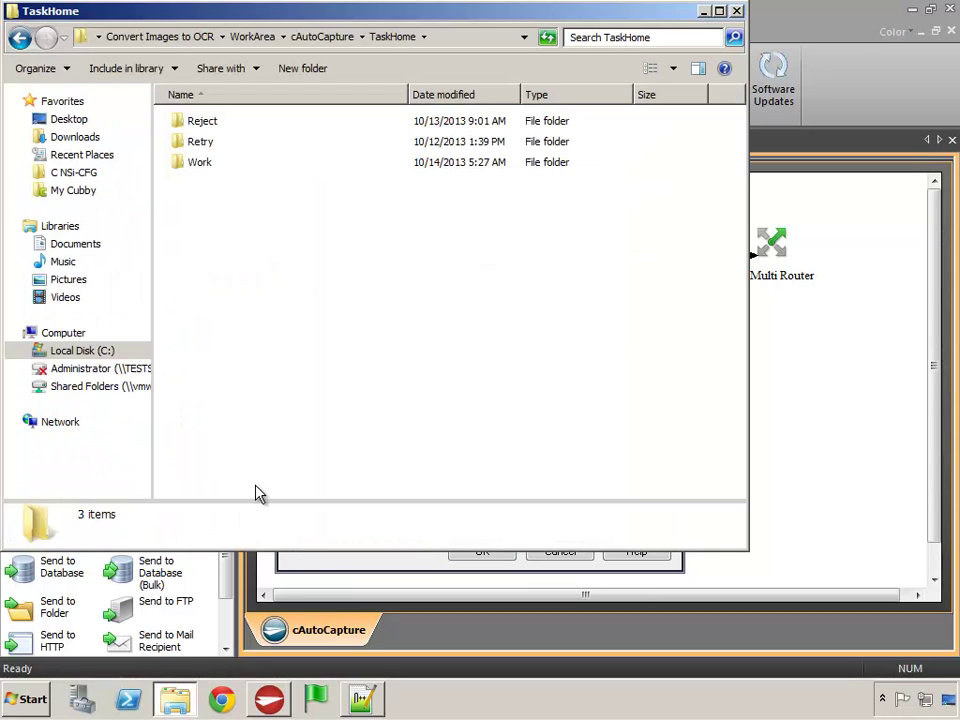
pyautogui.click(19, 38)
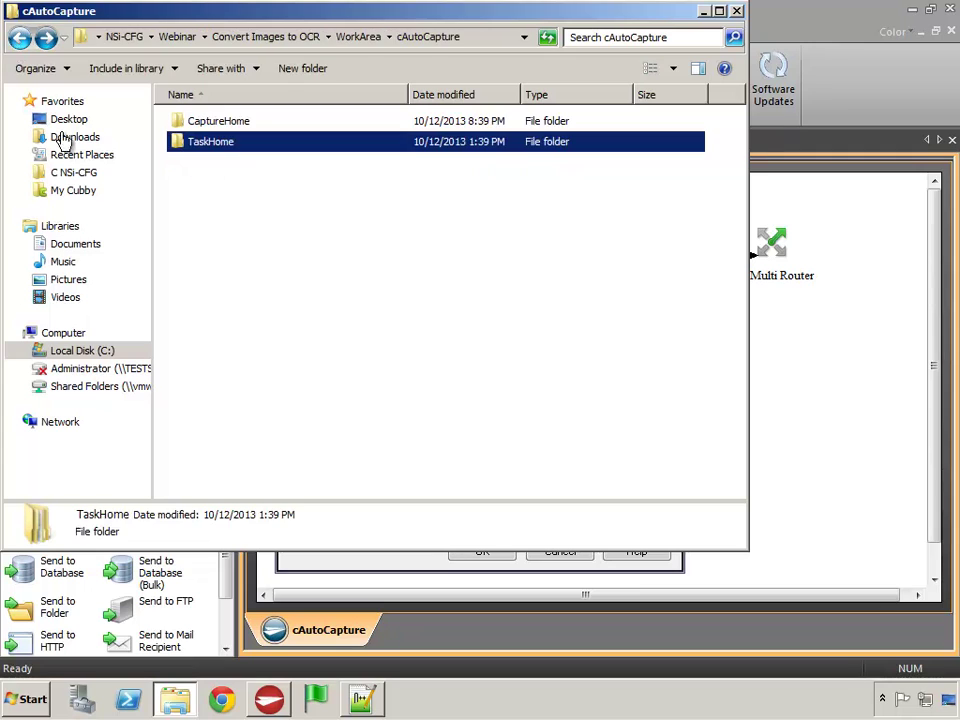
pyautogui.doubleClick(180, 120)
pyautogui.click(360, 37)
pyautogui.rightClick(365, 40)
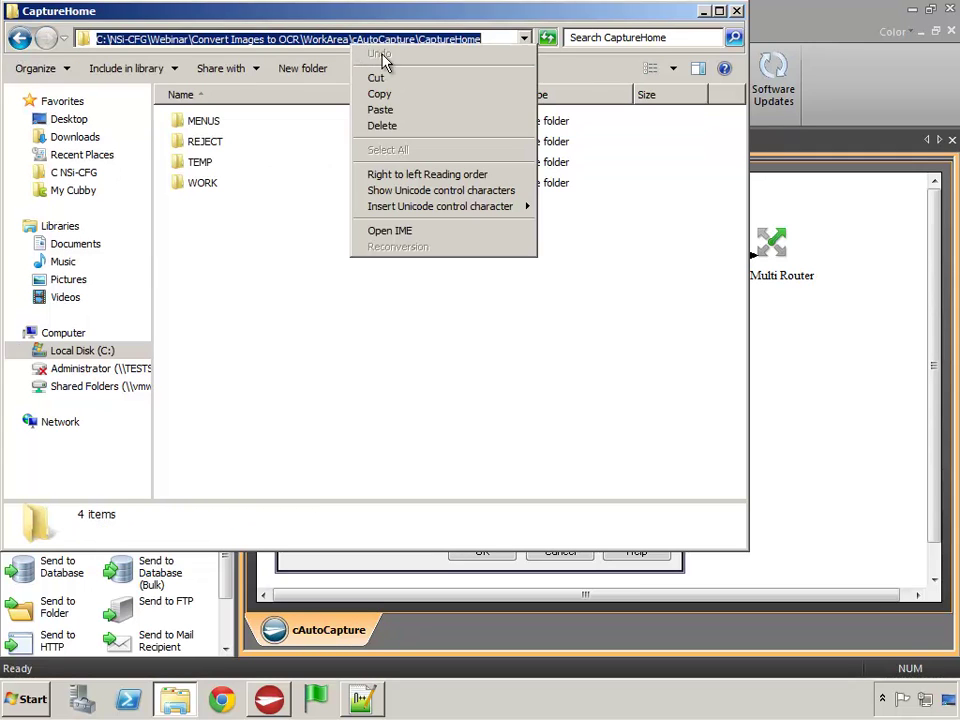
pyautogui.click(377, 92)
# Step: Set AutoCapture's home directory to the copied CaptureHome path and its rejected files location to the REJECT subfolder of that path
pyautogui.click(704, 12)
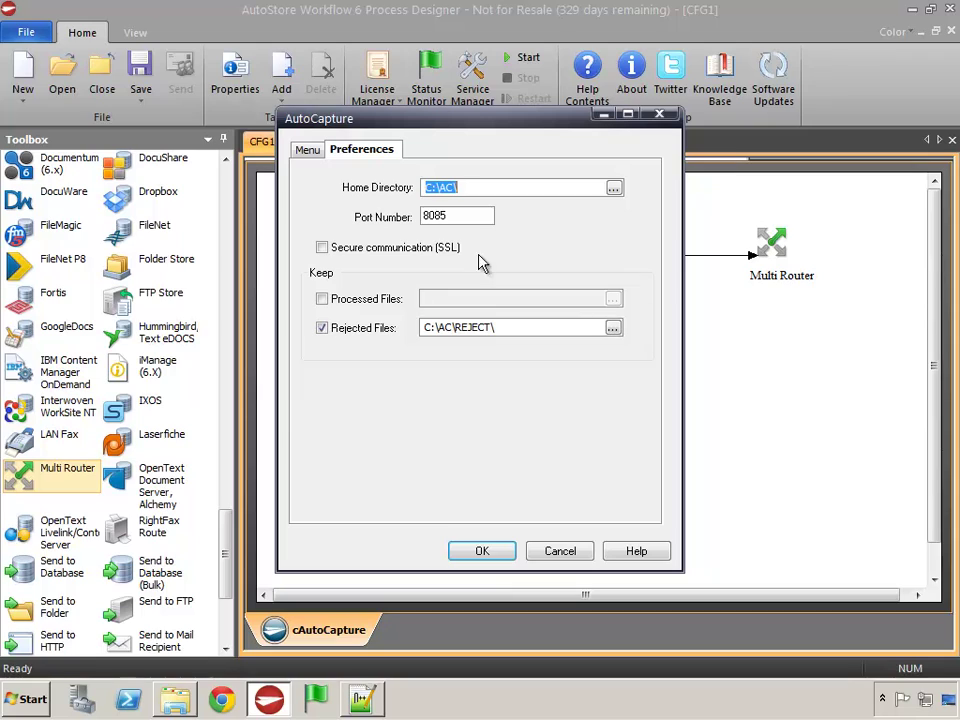
pyautogui.hotkey('ctrl', 'v')
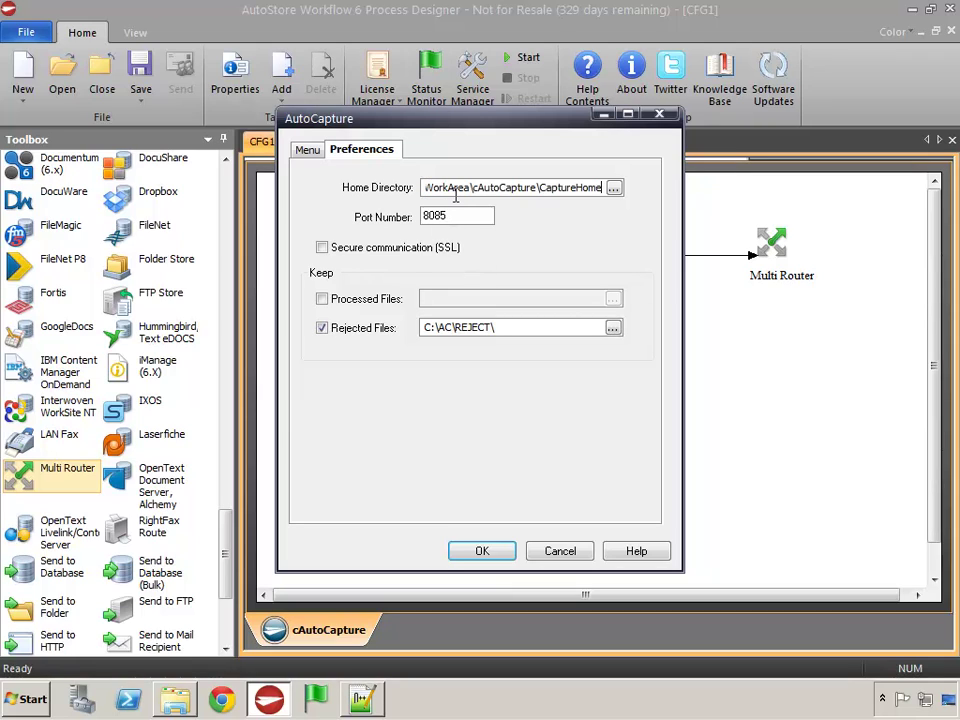
pyautogui.moveTo(454, 332); pyautogui.dragTo(415, 335)
pyautogui.hotkey('ctrl', 'v')
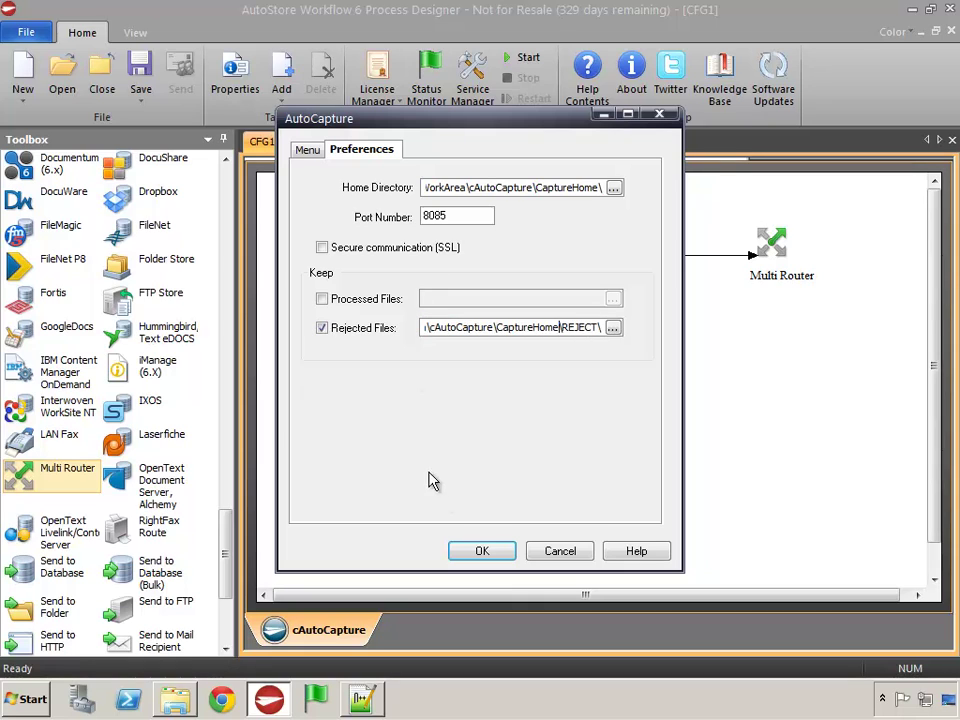
pyautogui.click(480, 553)
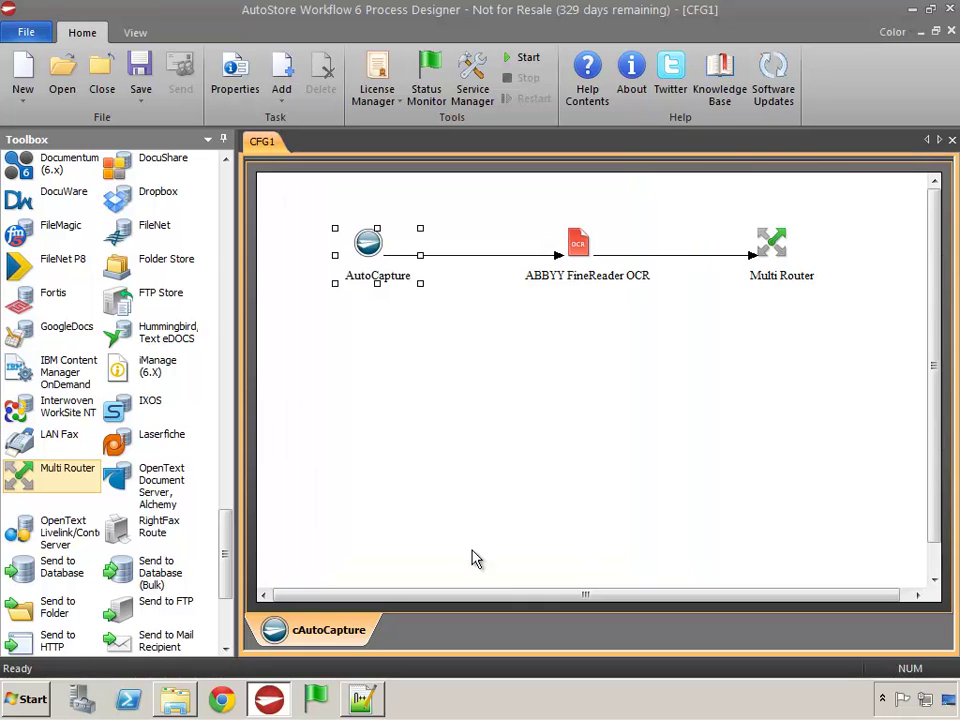
# Step: Save the configuration as "Convert Image to OCR.cfg" in the CFG folder
pyautogui.click(140, 80)
pyautogui.doubleClick(184, 122)
pyautogui.moveTo(147, 375); pyautogui.dragTo(128, 376)
pyautogui.write('Convert Image to OCR')
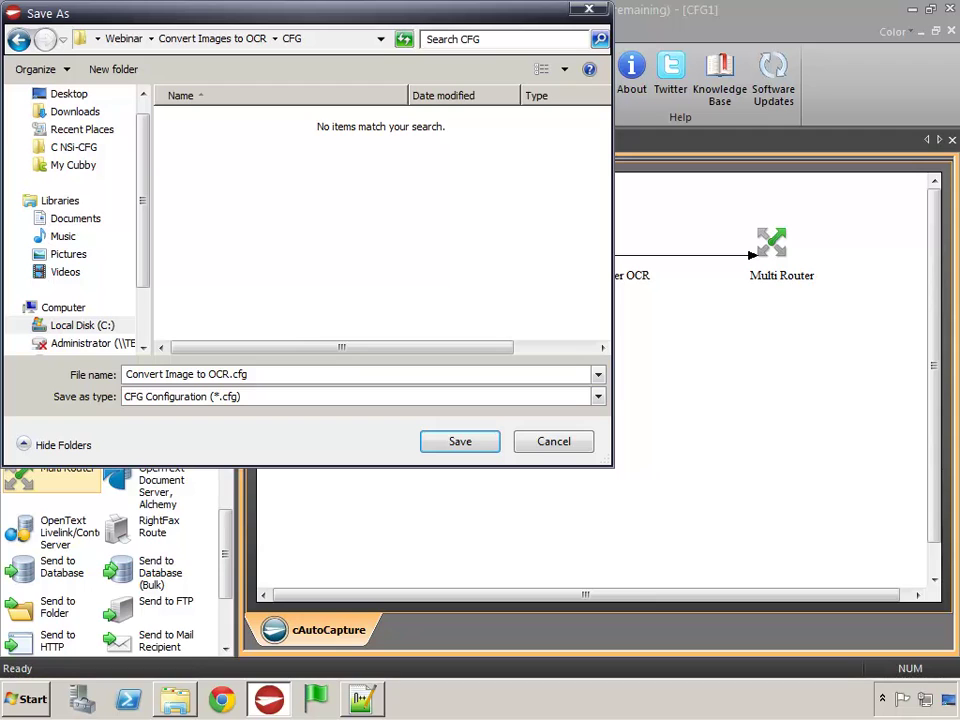
pyautogui.press('Return')
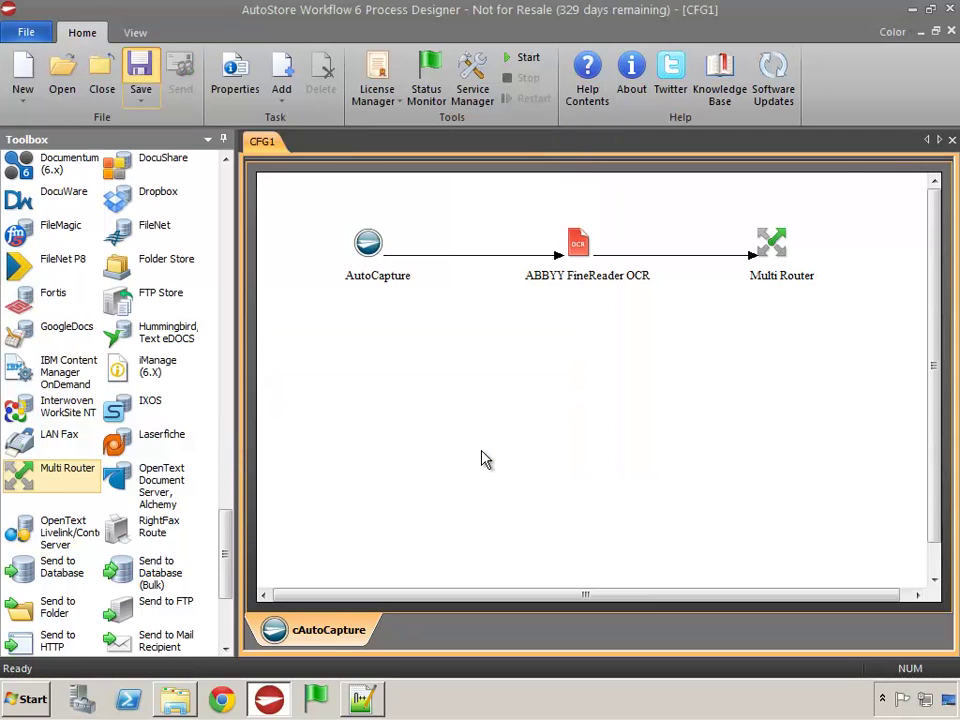
# Step: Add a menu named "Send to Folder (Form)" to AutoCapture's Common Group
pyautogui.doubleClick(368, 243)
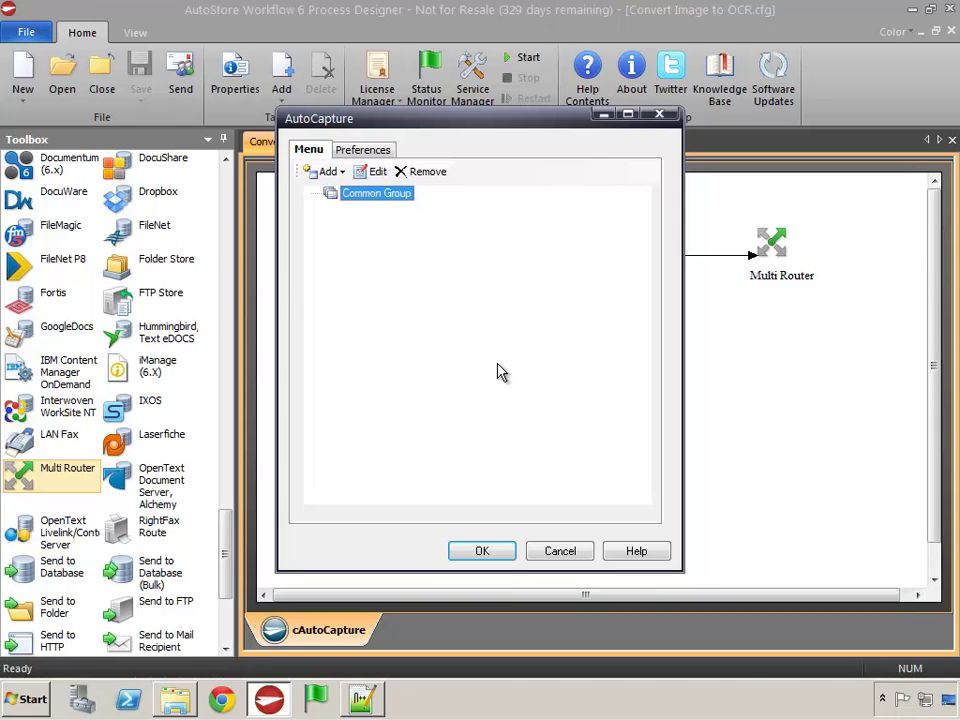
pyautogui.click(336, 174)
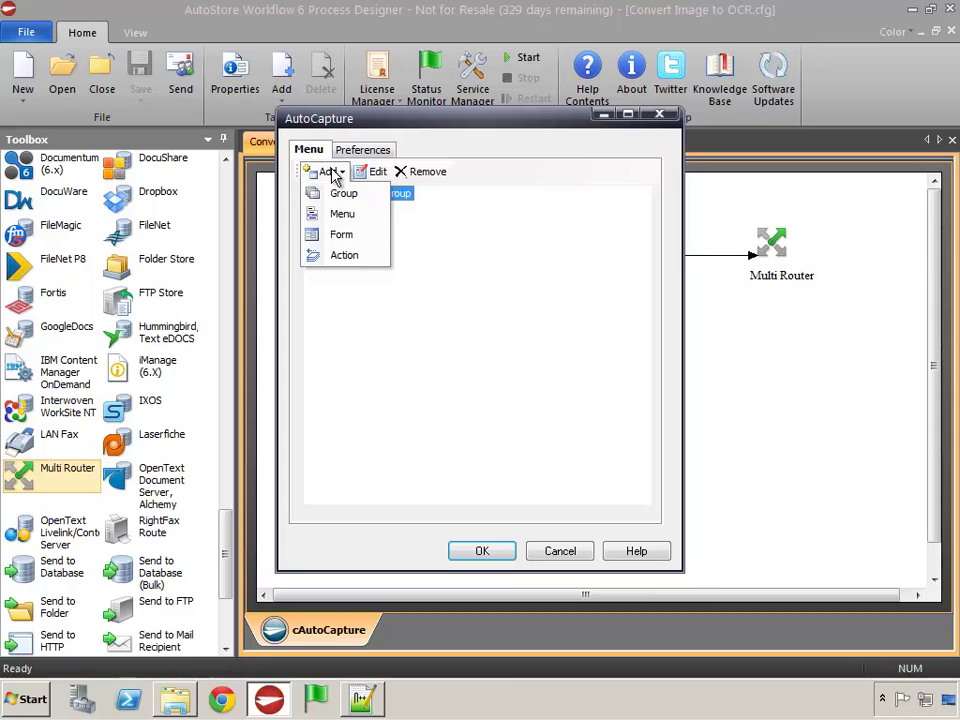
pyautogui.click(343, 214)
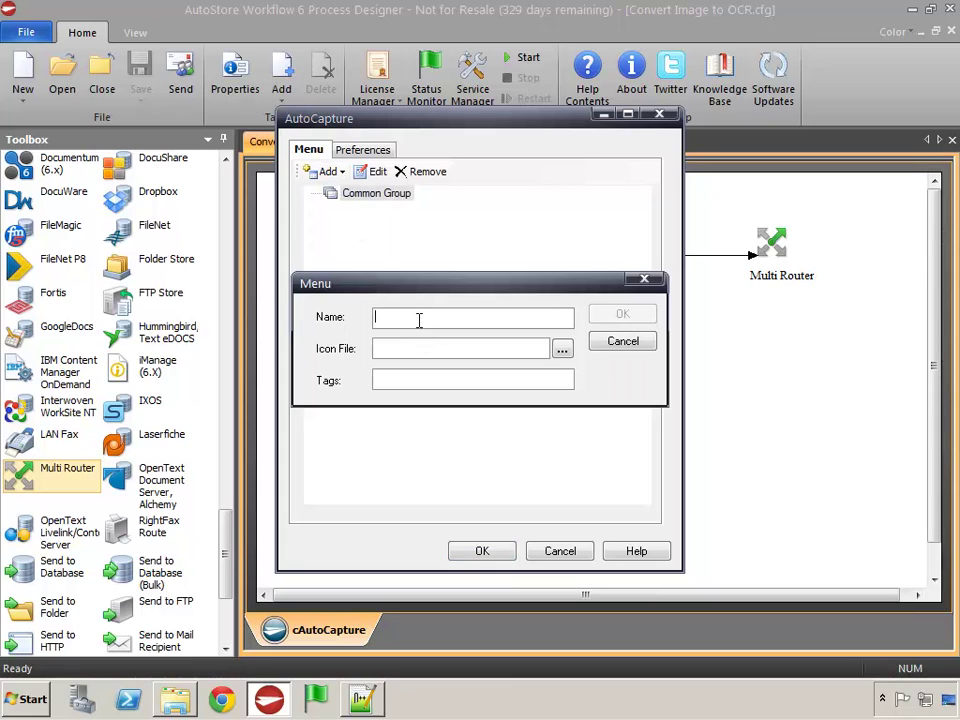
pyautogui.write('Send to')
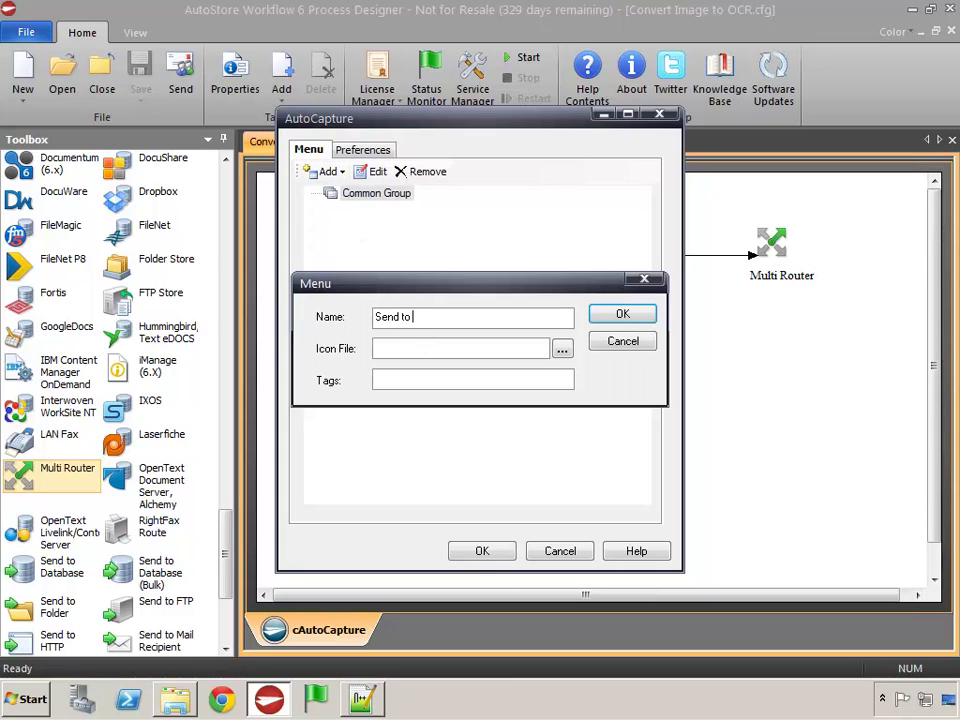
pyautogui.write(' Folder (Form')
pyautogui.click(616, 317)
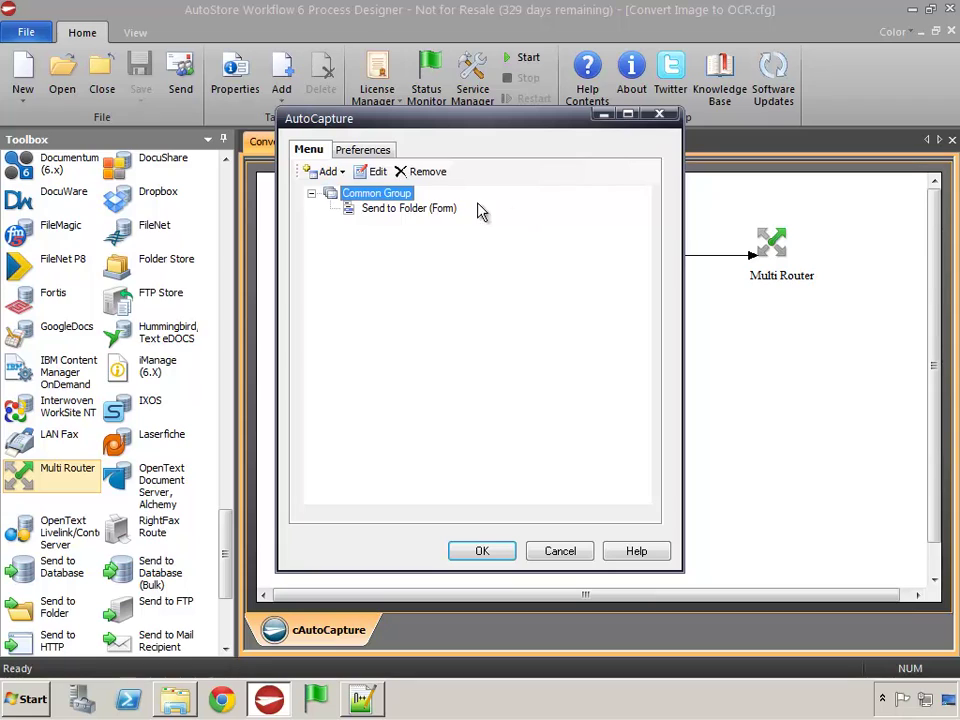
# Step: Add a local form named "DOCX (MS Word 2007)" with the button name Start
pyautogui.click(330, 172)
pyautogui.click(341, 236)
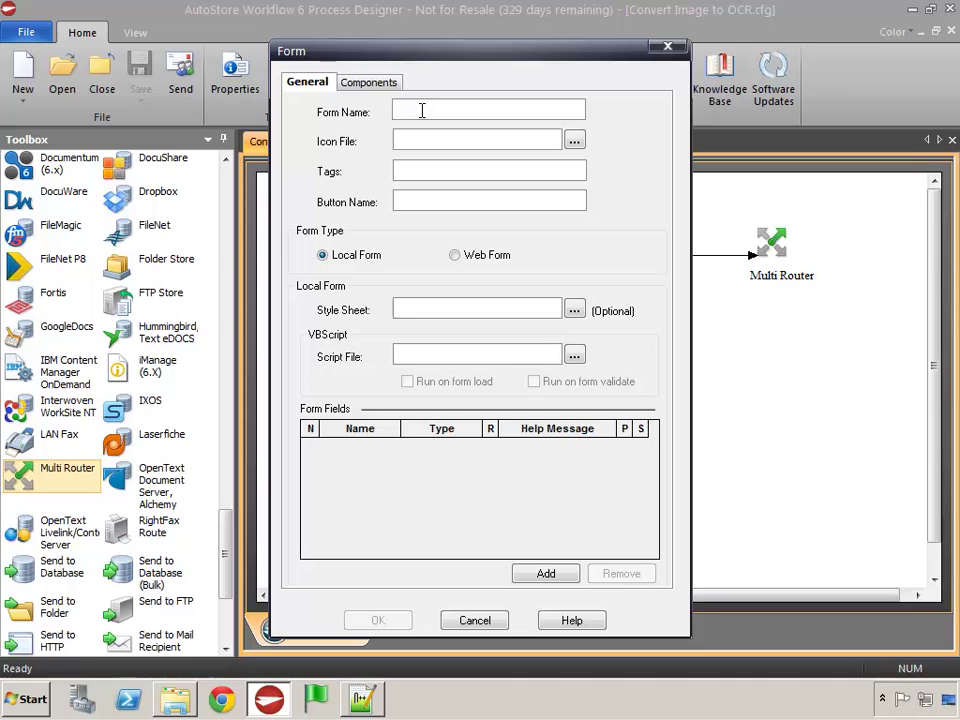
pyautogui.write('DOC')
pyautogui.write('X')
pyautogui.write('T')
pyautogui.write('MS ')
pyautogui.write('Word 2007')
pyautogui.click(452, 201)
pyautogui.write('Start')
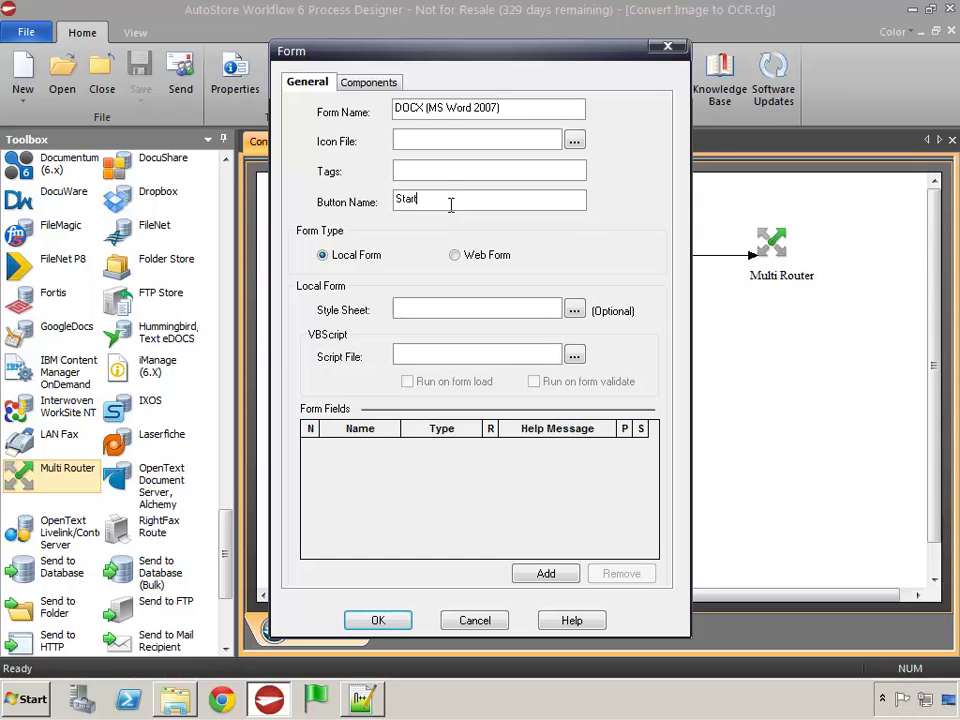
# Step: Add a required string field named FileName to the form, with the default value Example
pyautogui.click(545, 573)
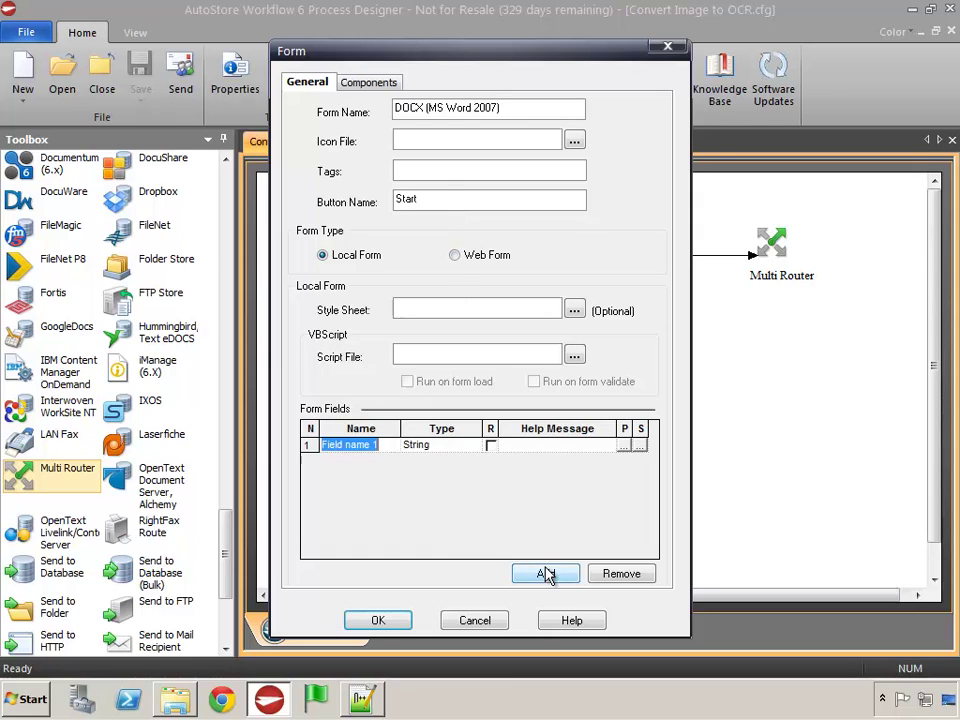
pyautogui.write('F')
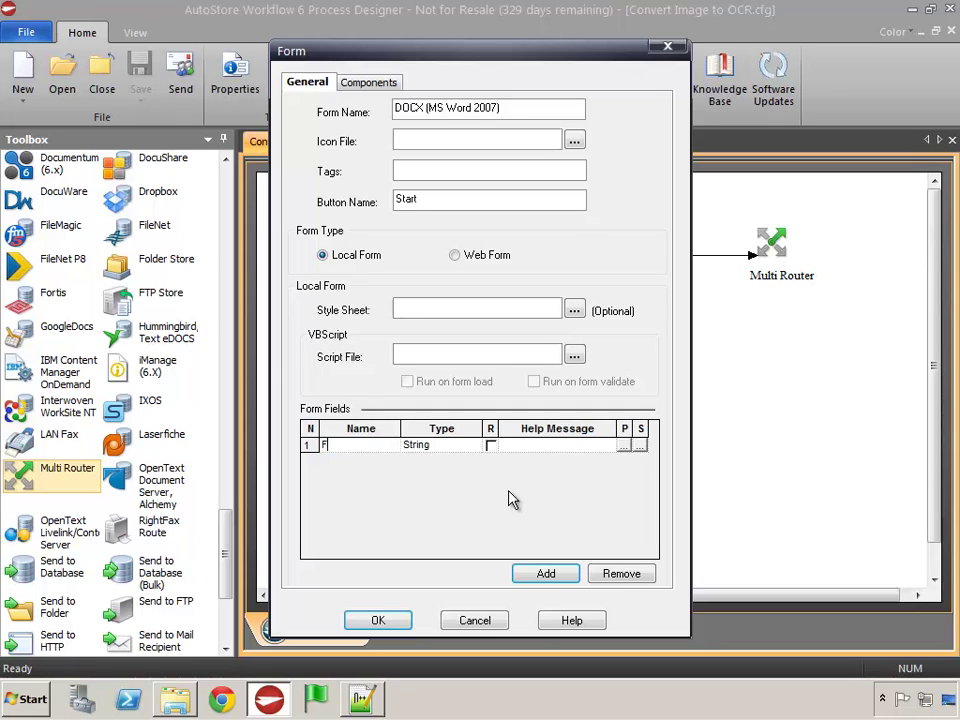
pyautogui.write('ileName')
pyautogui.click(491, 446)
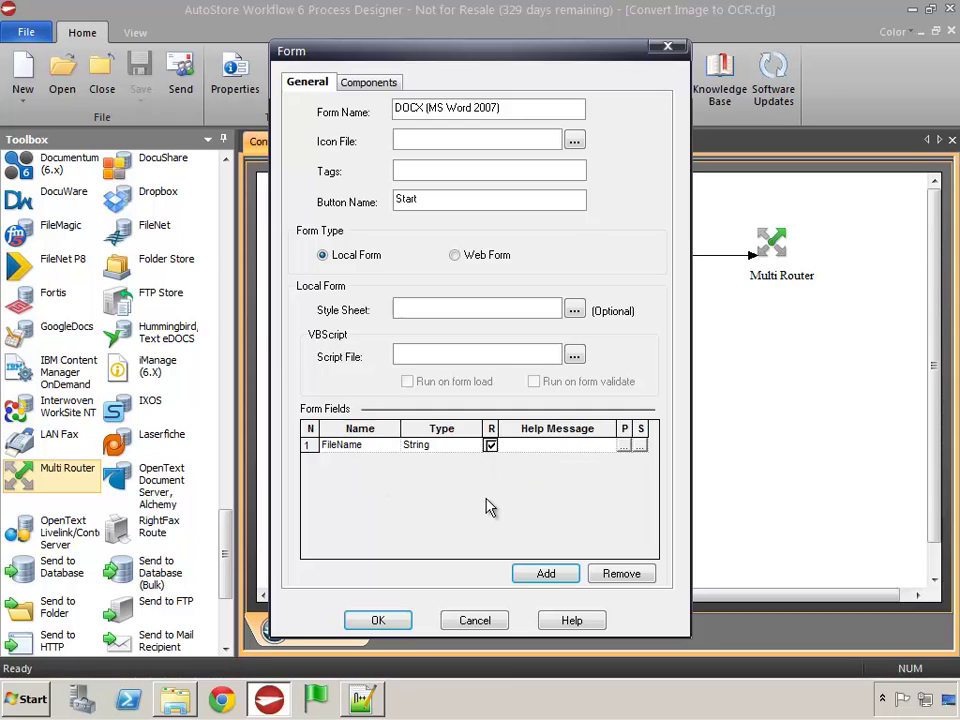
pyautogui.click(624, 446)
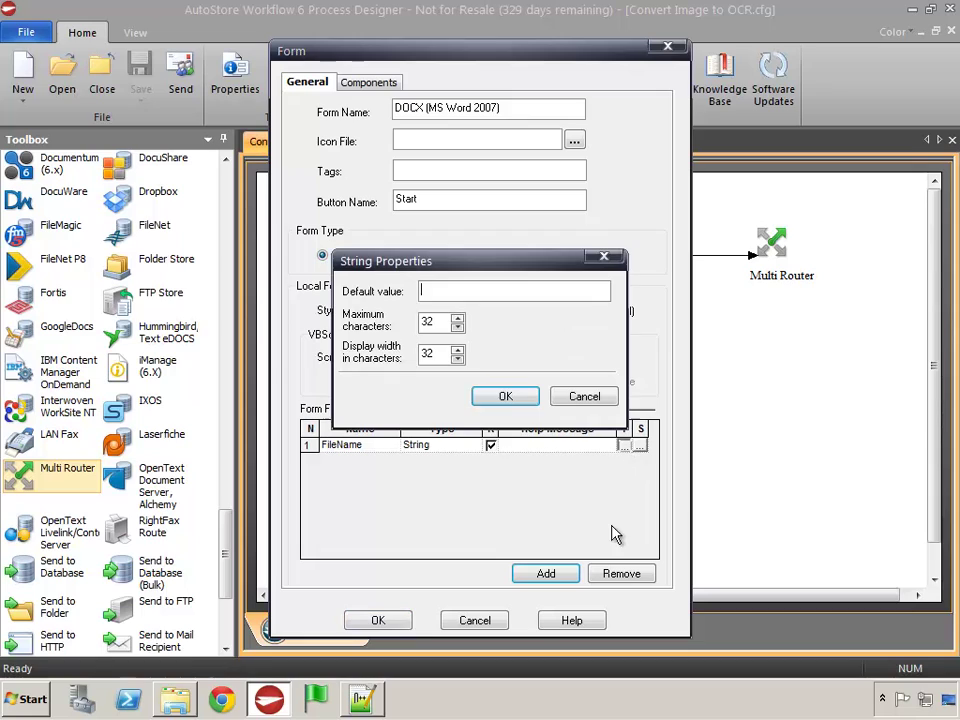
pyautogui.click(450, 292)
pyautogui.write('Example')
pyautogui.click(505, 397)
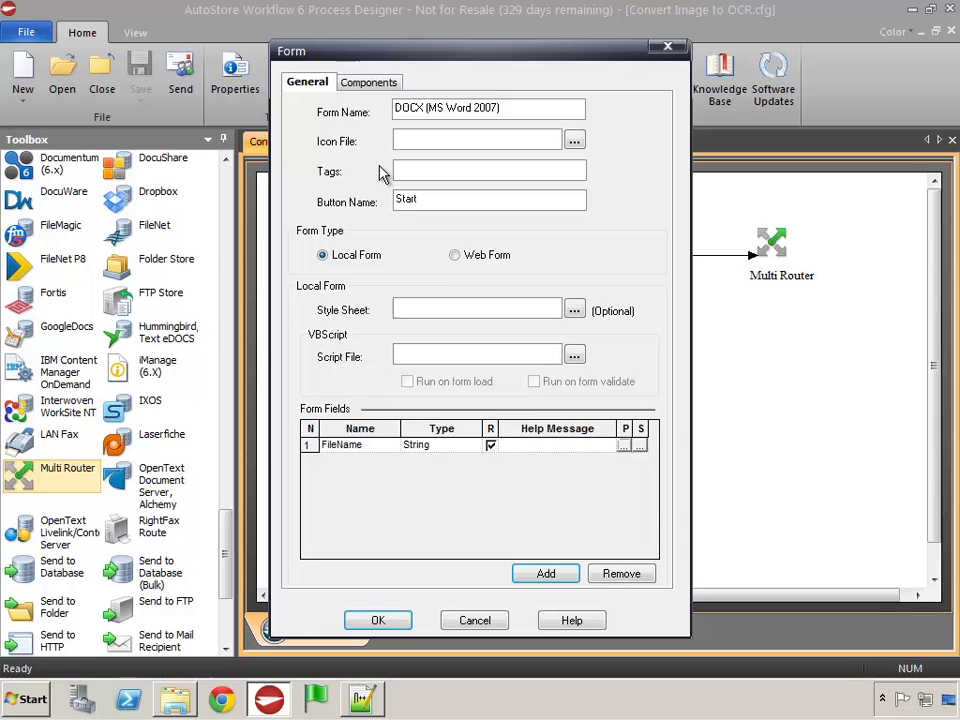
# Step: Activate the form's ABBYY FineReader OCR component with pass through set to No and DOCX (Word 2007 Document) as the output file format
pyautogui.click(362, 84)
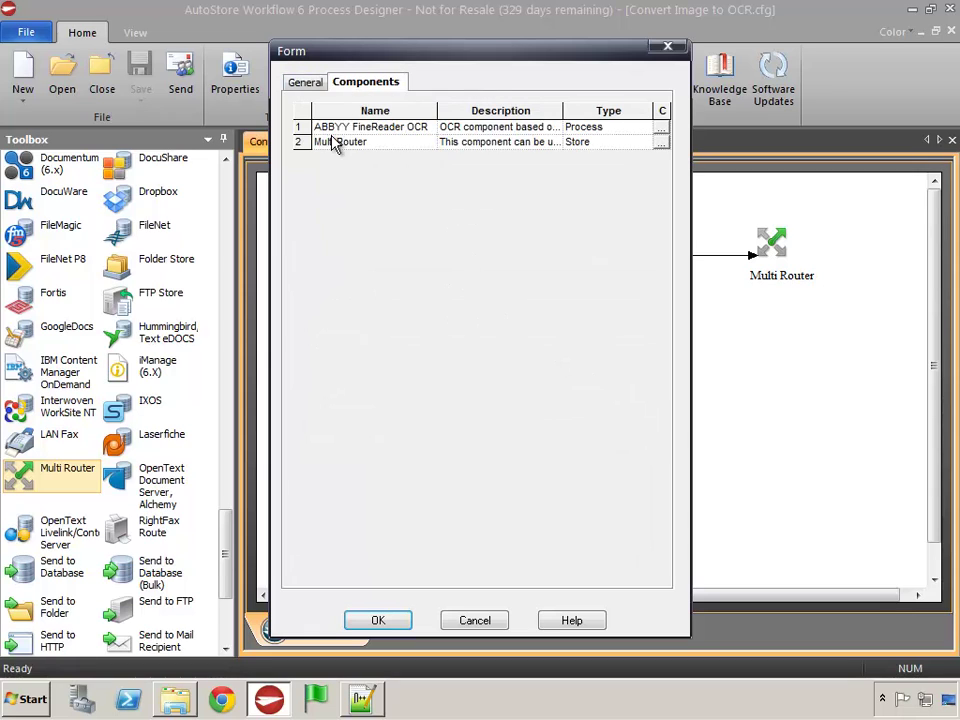
pyautogui.click(661, 142)
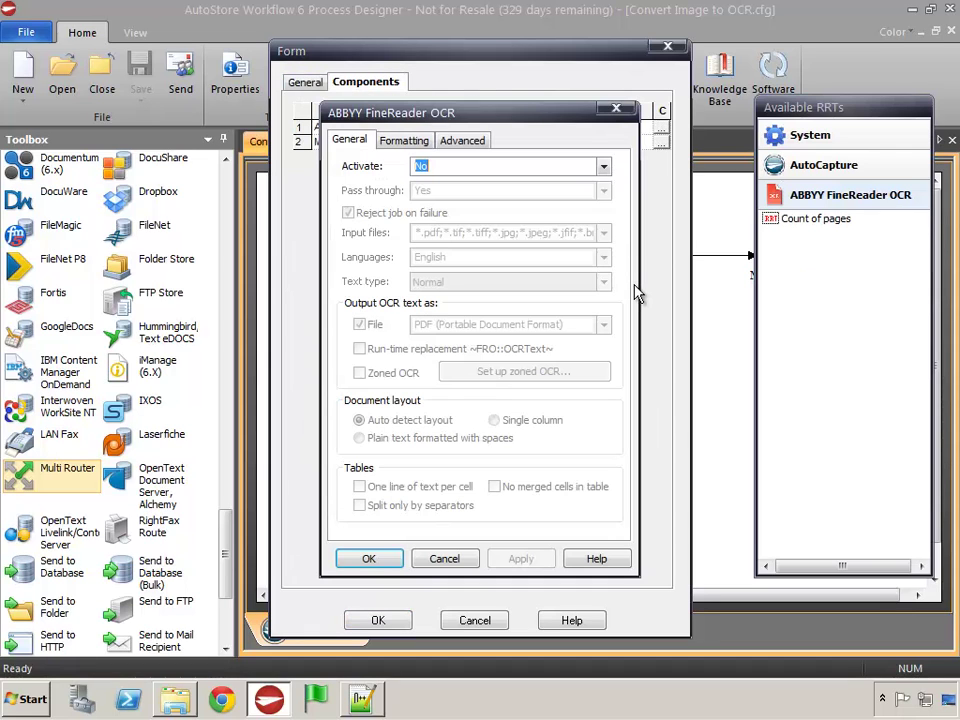
pyautogui.click(604, 167)
pyautogui.click(513, 197)
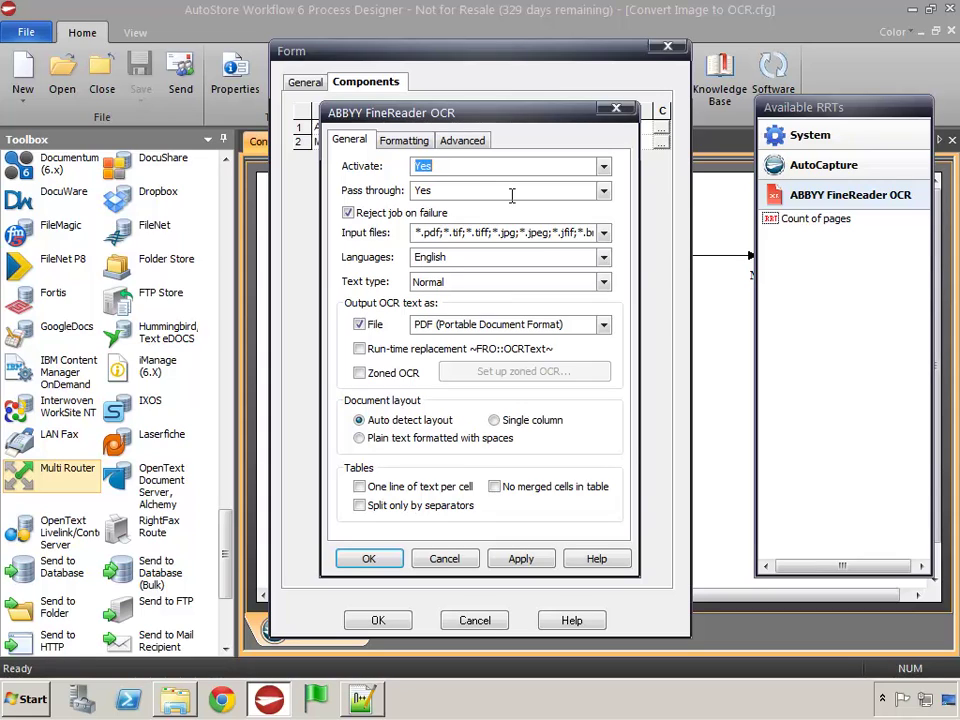
pyautogui.click(603, 190)
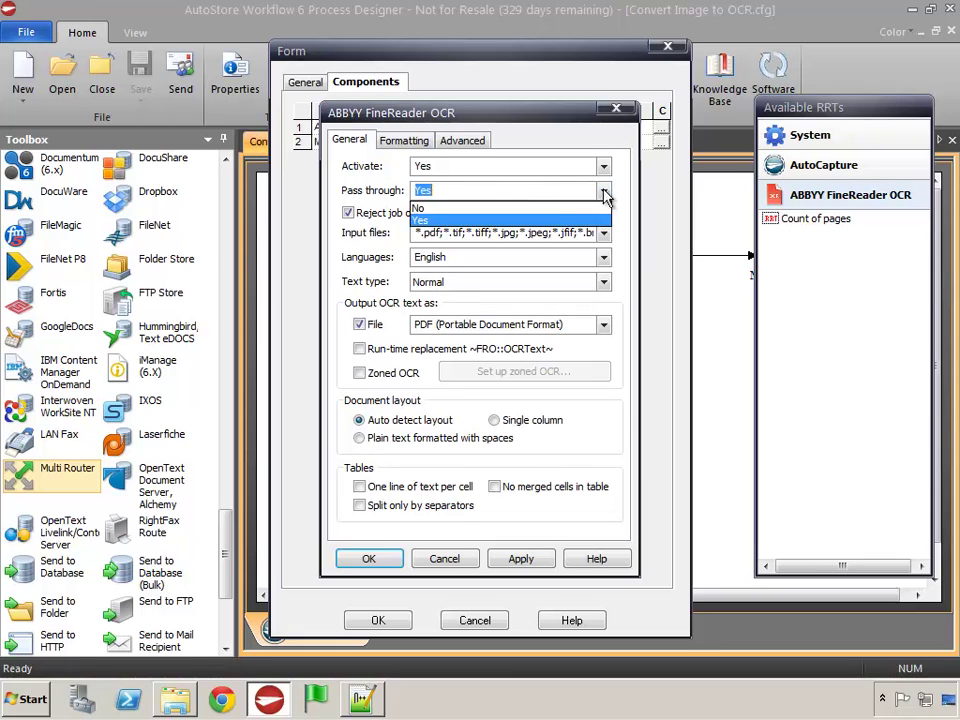
pyautogui.click(567, 210)
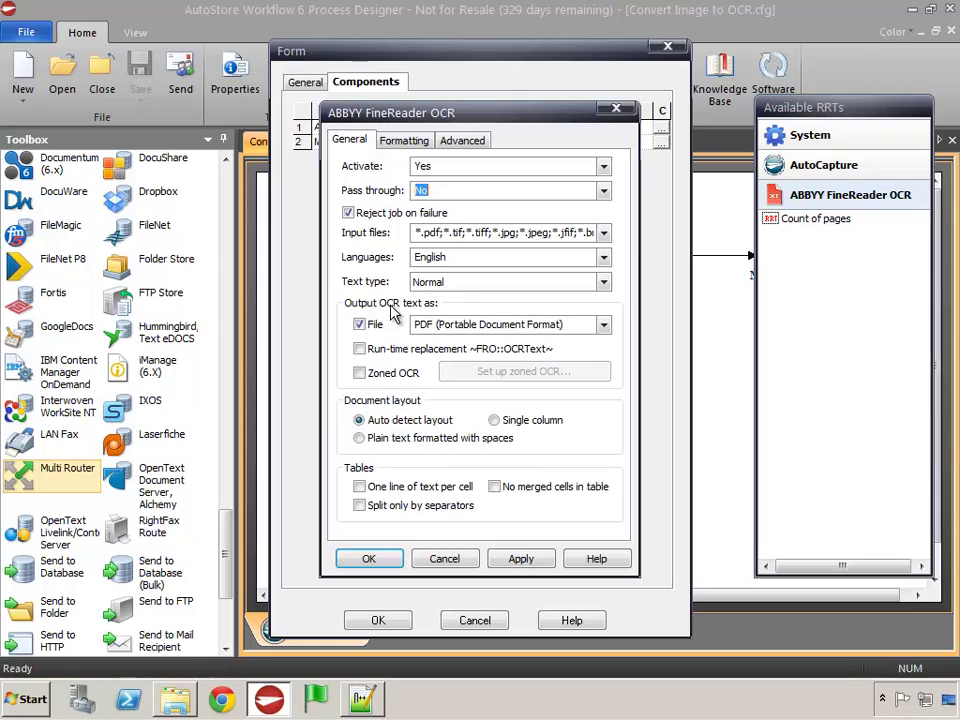
pyautogui.click(604, 325)
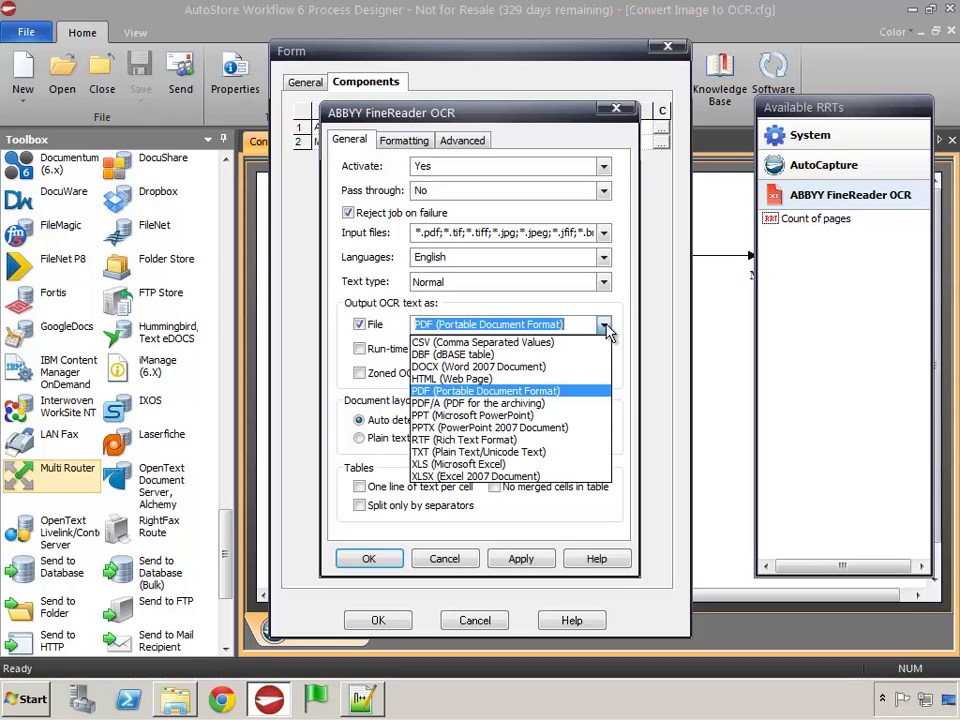
pyautogui.click(478, 365)
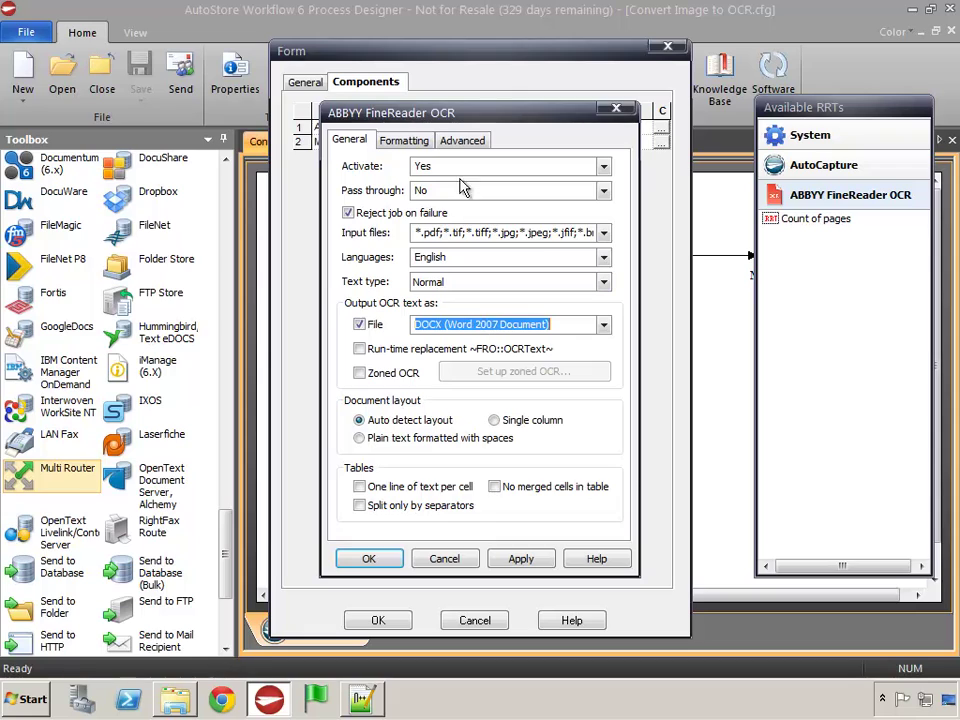
# Step: Disable barcode detection, layout templates and texture removal for the OCR, and enable Despeckle and Deskew
pyautogui.click(461, 144)
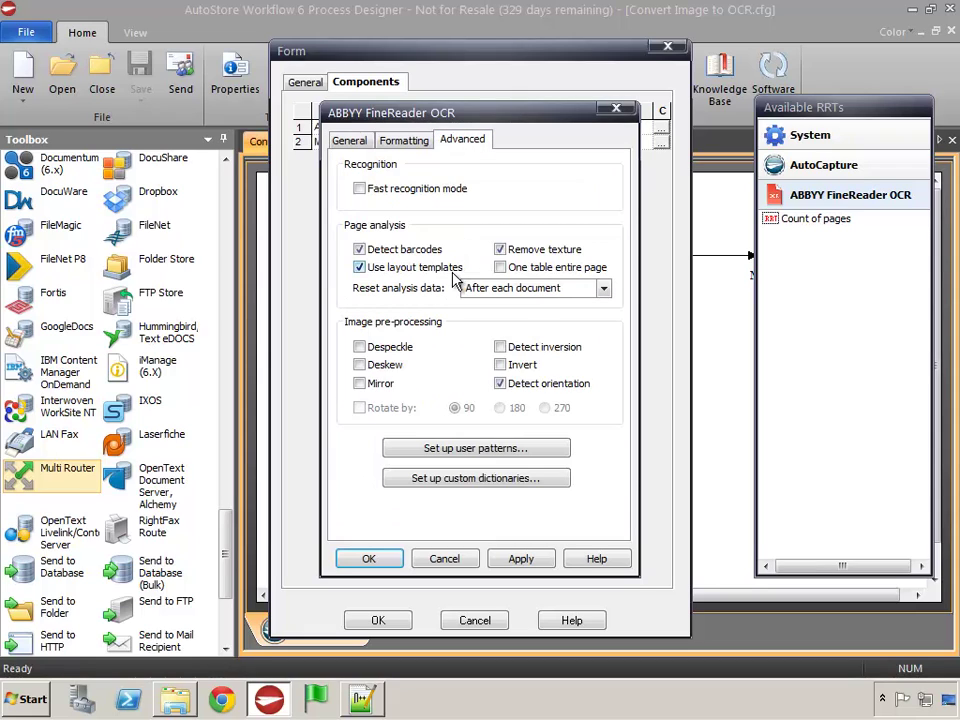
pyautogui.click(359, 249)
pyautogui.click(359, 267)
pyautogui.click(500, 249)
pyautogui.click(359, 347)
pyautogui.click(359, 365)
pyautogui.click(521, 559)
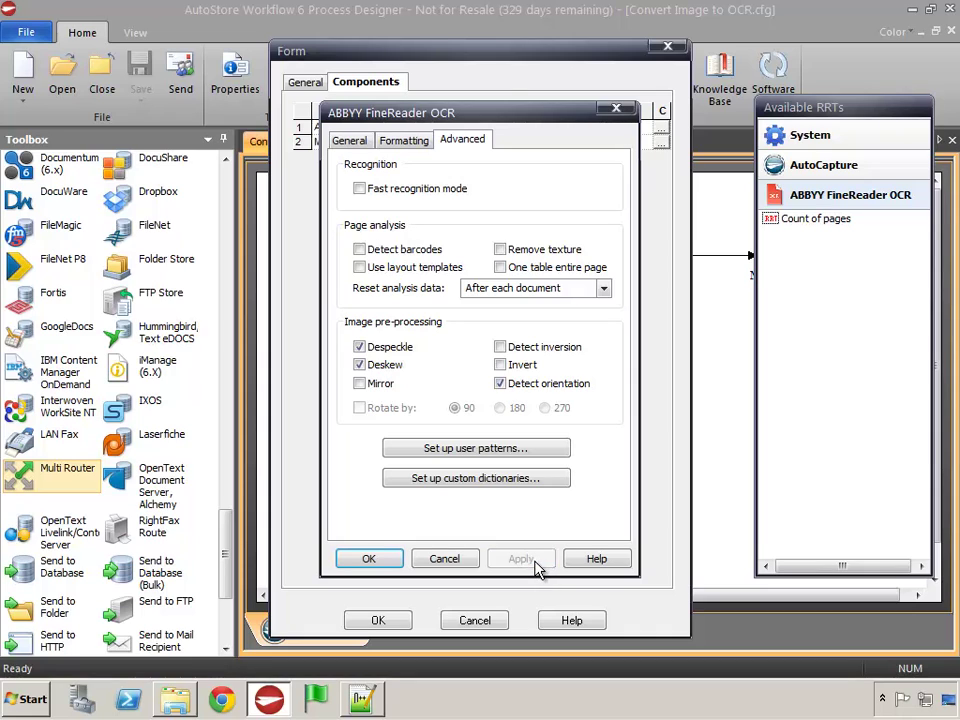
pyautogui.click(368, 560)
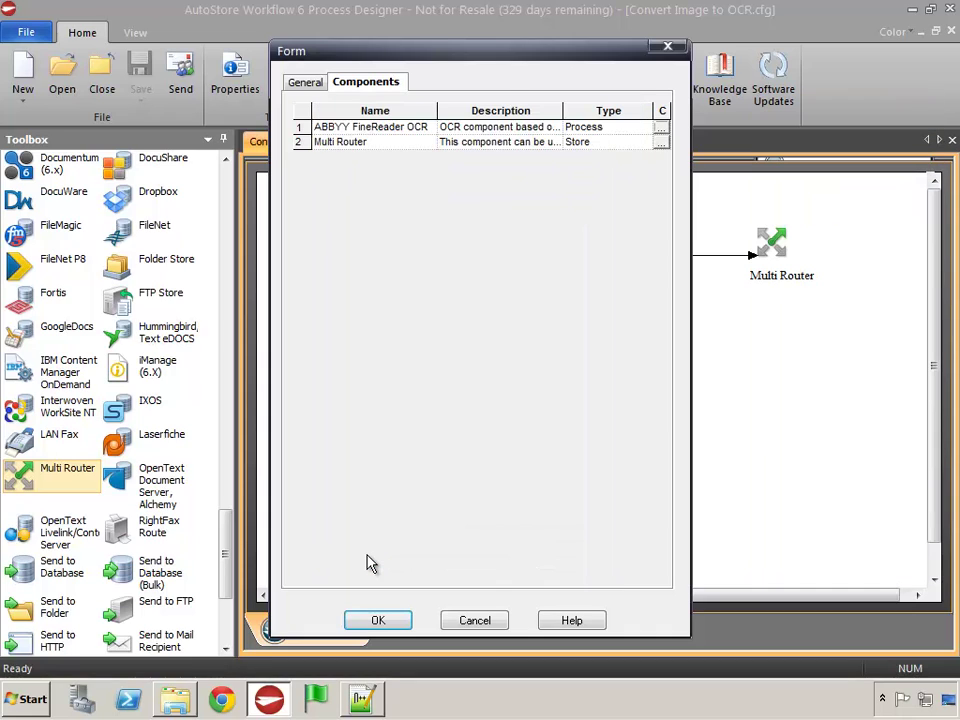
# Step: Open the Send to Folder settings of the form's Multi Router and start a new folder entry
pyautogui.click(660, 143)
pyautogui.moveTo(660, 310); pyautogui.dragTo(660, 364)
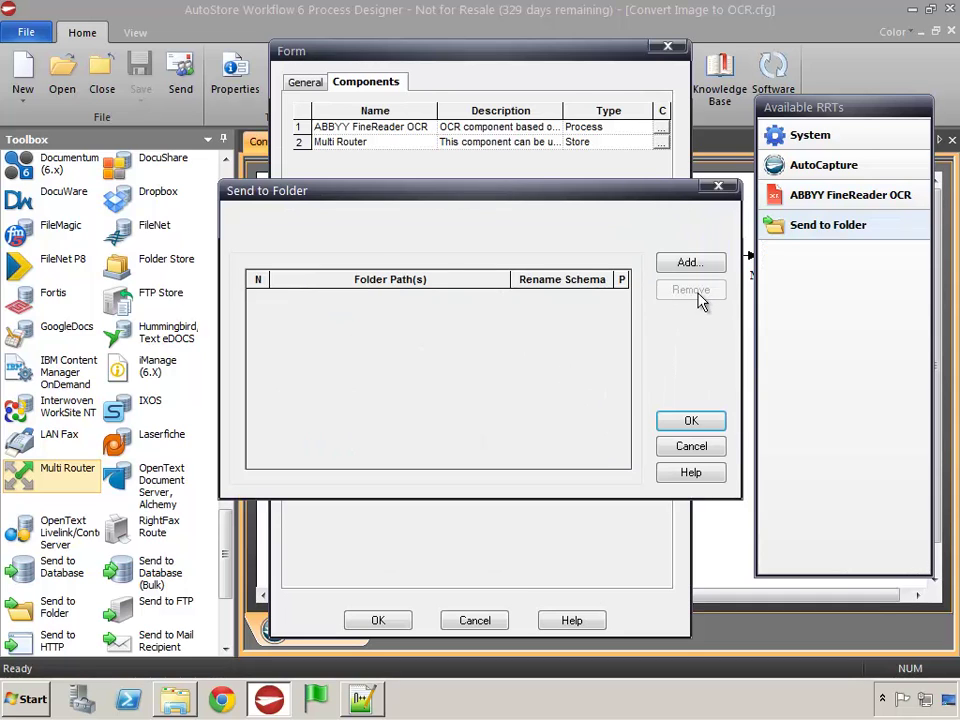
pyautogui.click(688, 262)
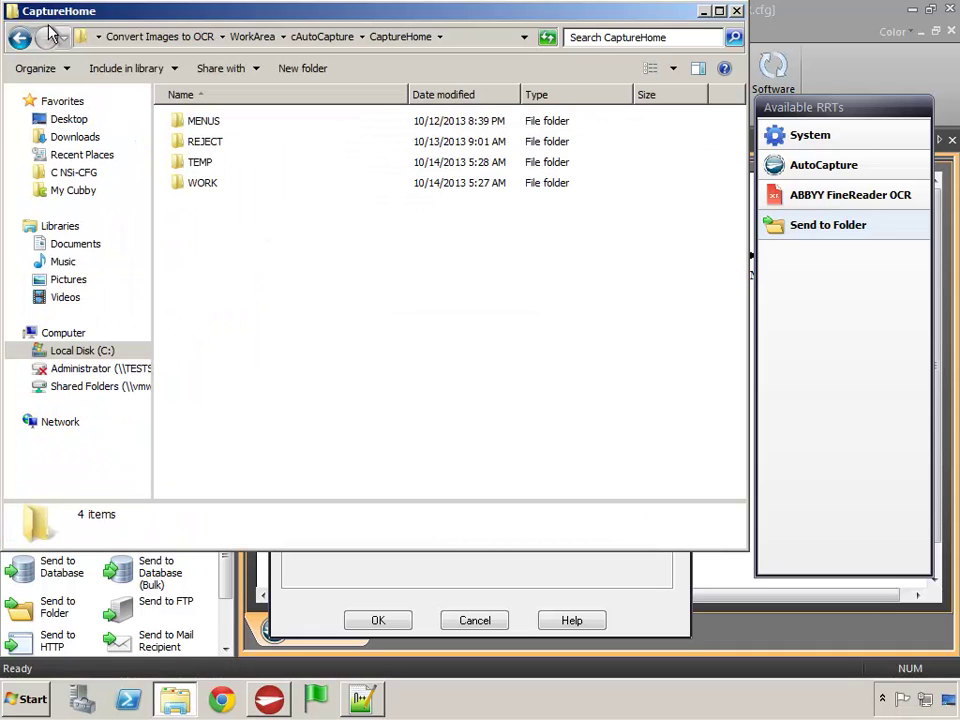
# Step: Copy the path of the Output folder under Convert Images to OCR from File Explorer and use it as the entry's folder path
pyautogui.click(20, 38)
pyautogui.click(20, 38)
pyautogui.click(20, 38)
pyautogui.doubleClick(226, 204)
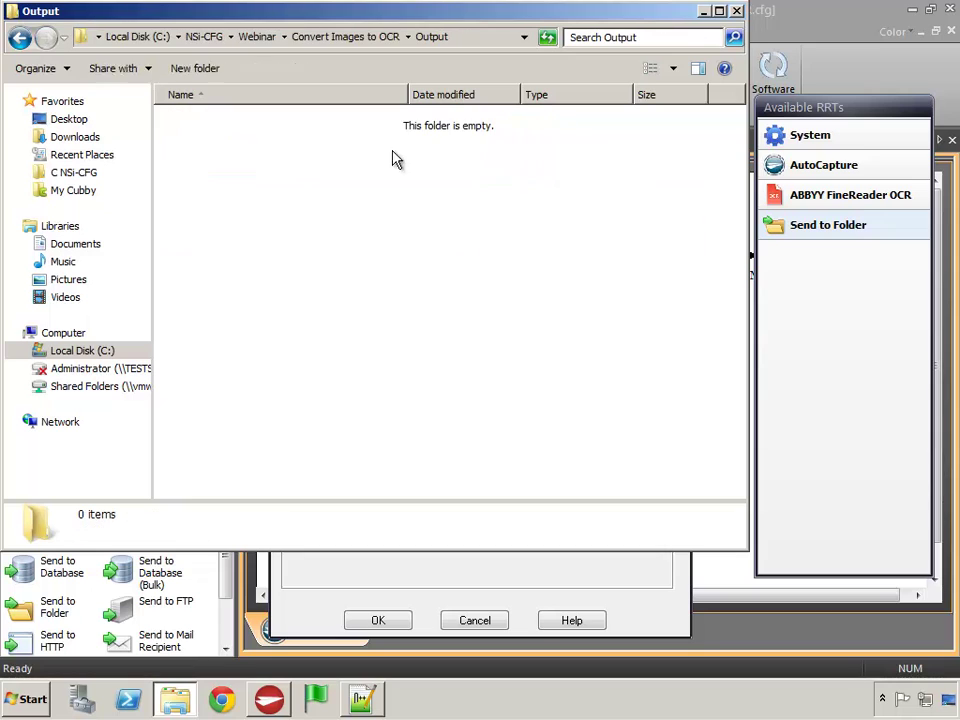
pyautogui.click(474, 39)
pyautogui.rightClick(323, 39)
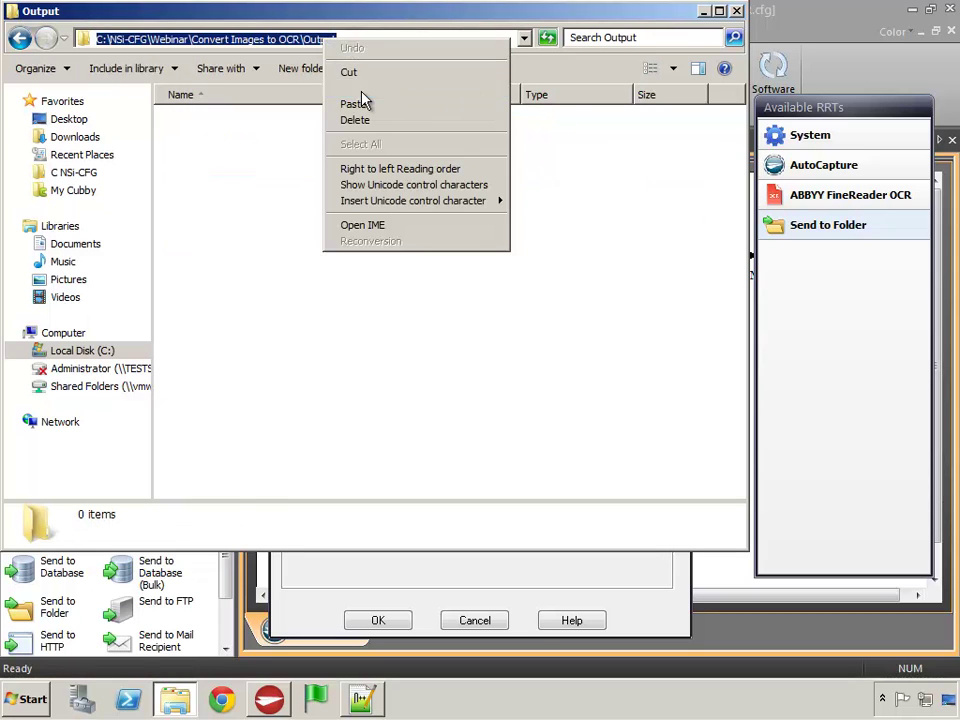
pyautogui.click(358, 89)
pyautogui.click(737, 11)
pyautogui.rightClick(402, 258)
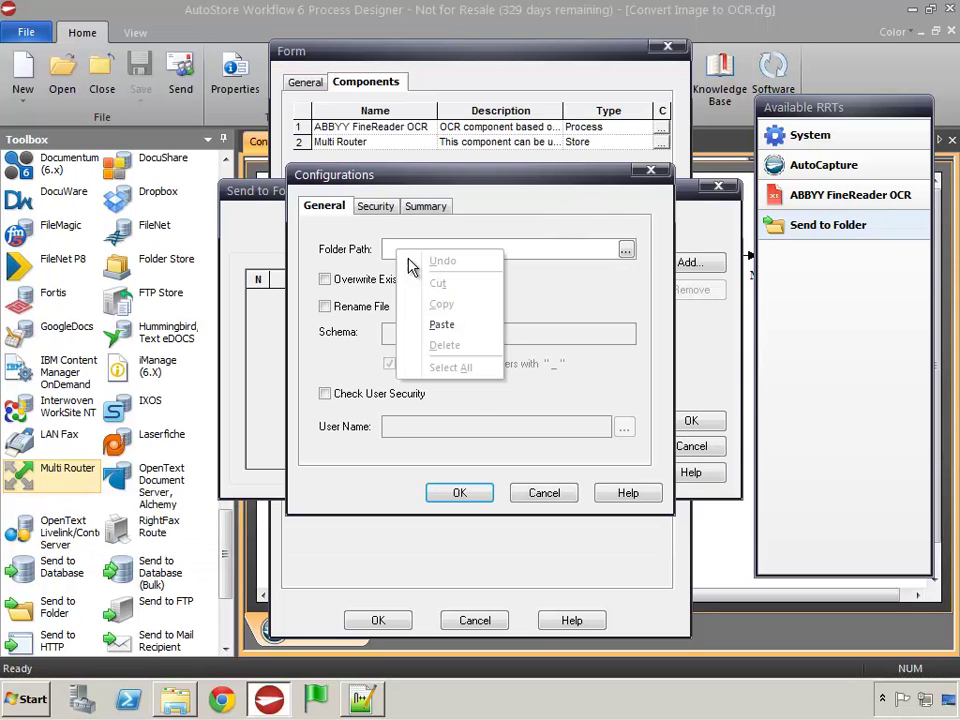
pyautogui.click(440, 326)
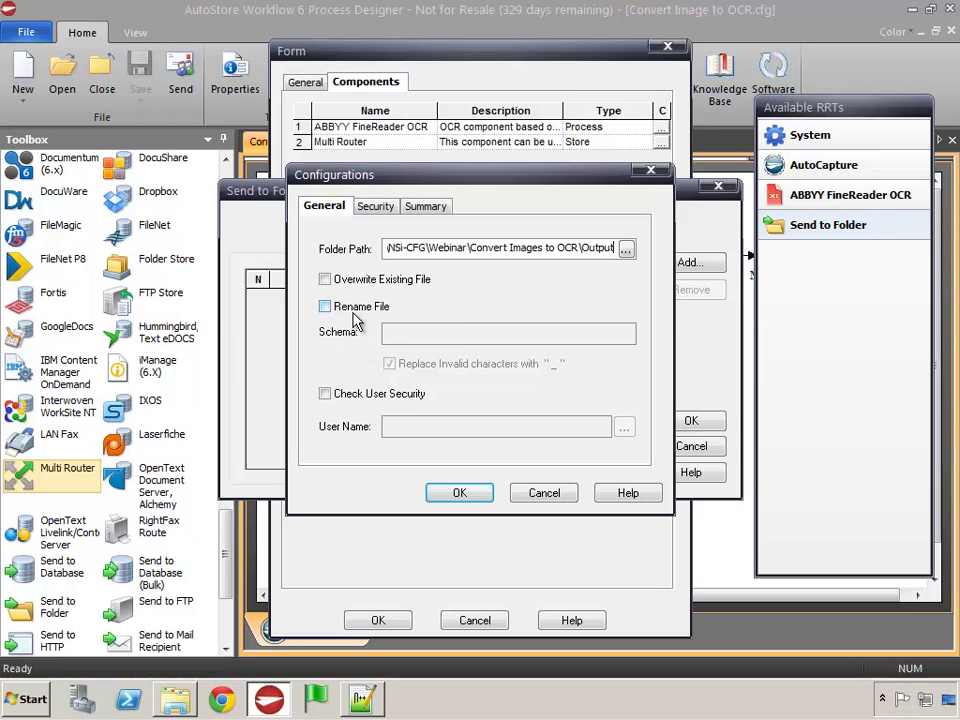
# Step: Enable file renaming and begin the schema with AutoCapture's FileName RRT followed by an underscore
pyautogui.click(324, 306)
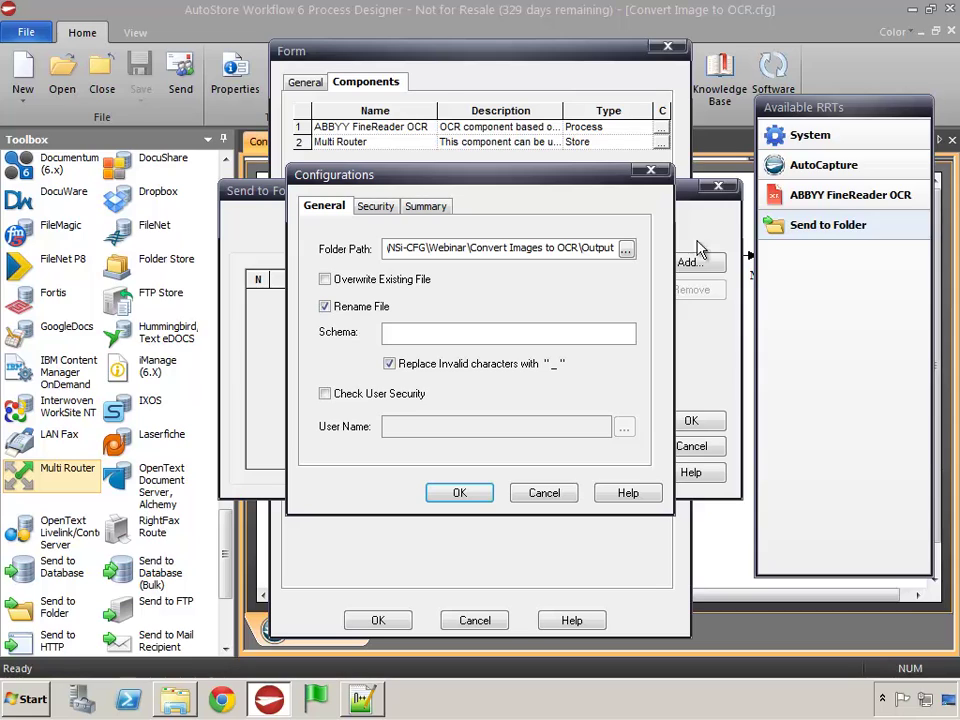
pyautogui.click(805, 166)
pyautogui.click(795, 188)
pyautogui.moveTo(813, 195); pyautogui.dragTo(491, 338)
pyautogui.write('_')
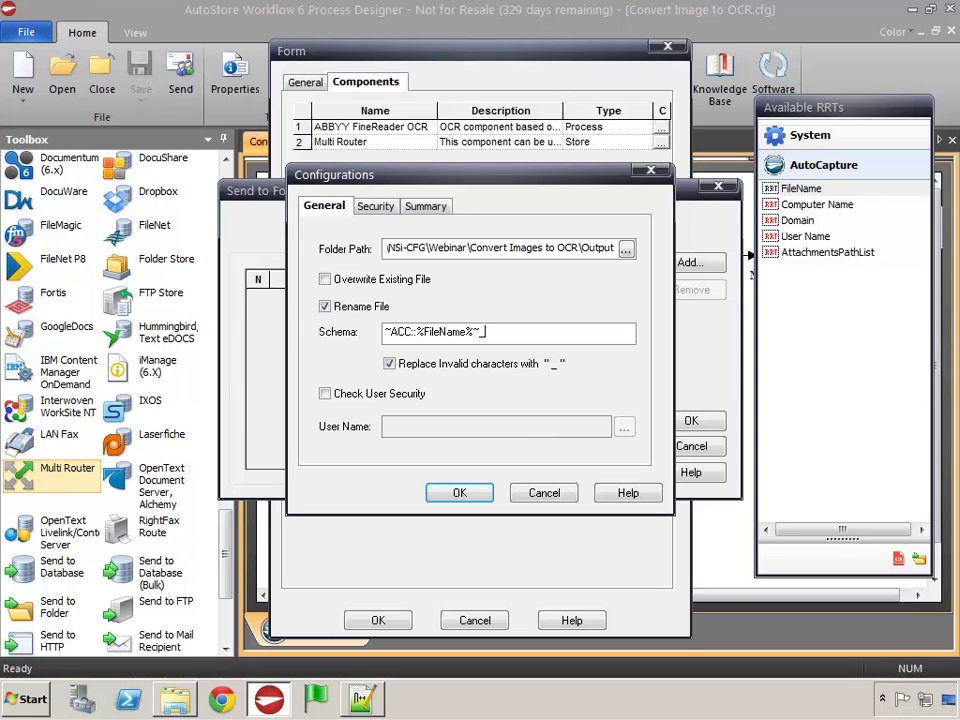
# Step: Append Send to Folder's File Counter and File Extension RRTs to the rename schema, and accept the folder, router and form settings
pyautogui.click(920, 560)
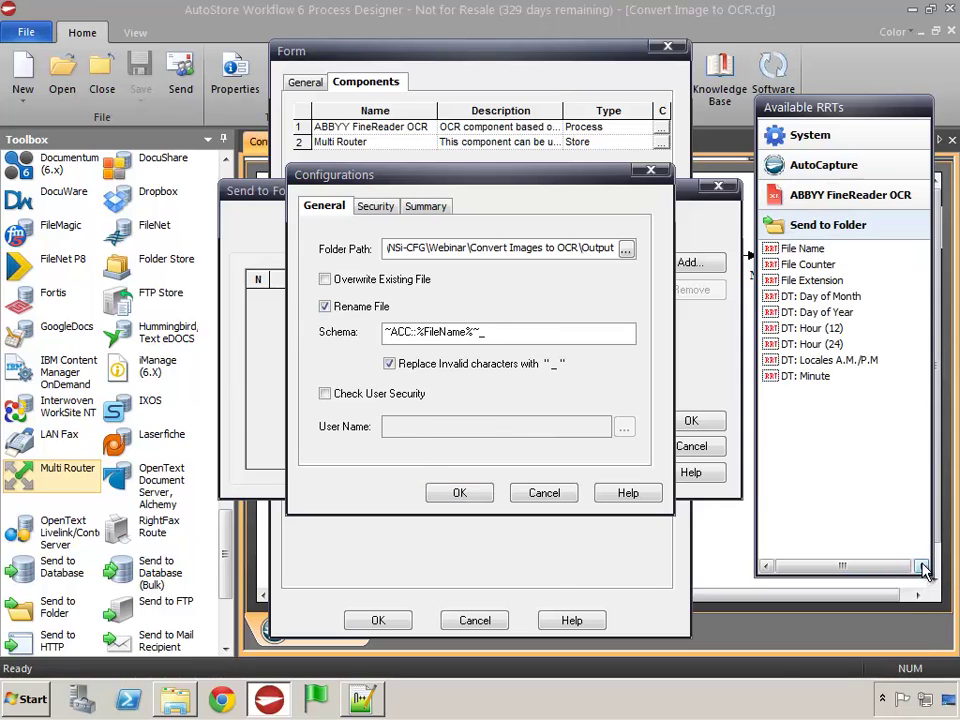
pyautogui.click(790, 265)
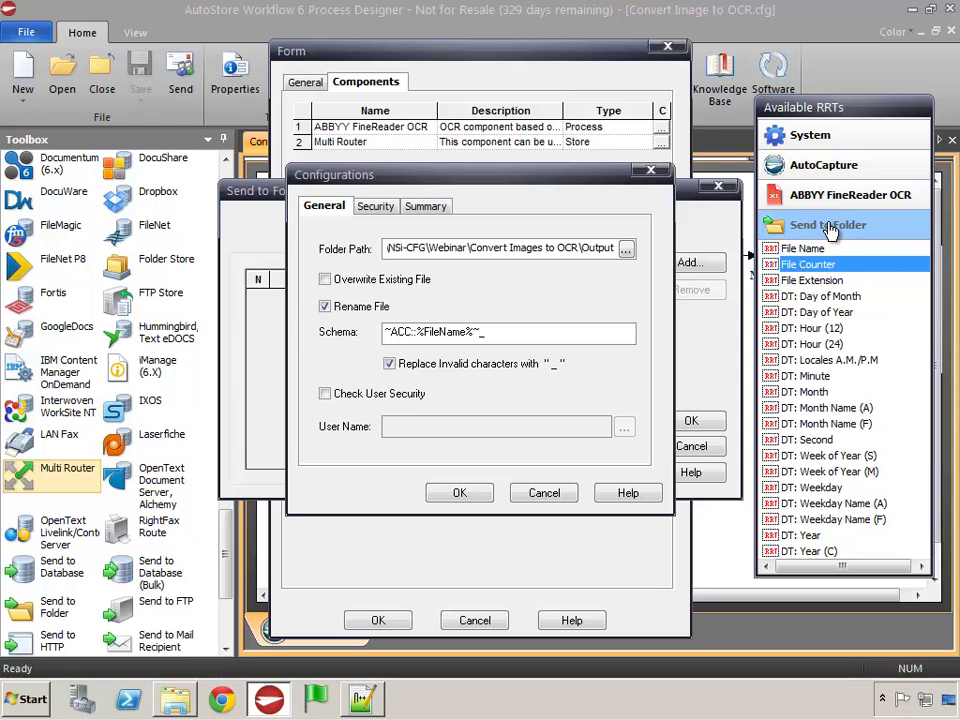
pyautogui.keyDown('shift'); pyautogui.click(805, 280); pyautogui.keyUp('shift')
pyautogui.moveTo(800, 272); pyautogui.dragTo(565, 336)
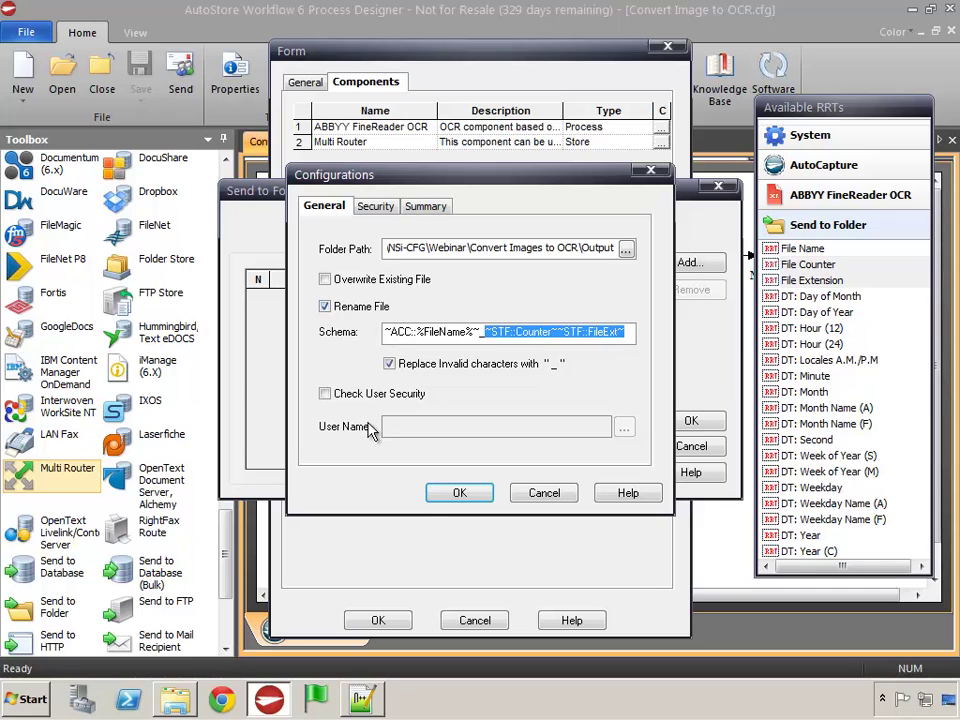
pyautogui.click(459, 493)
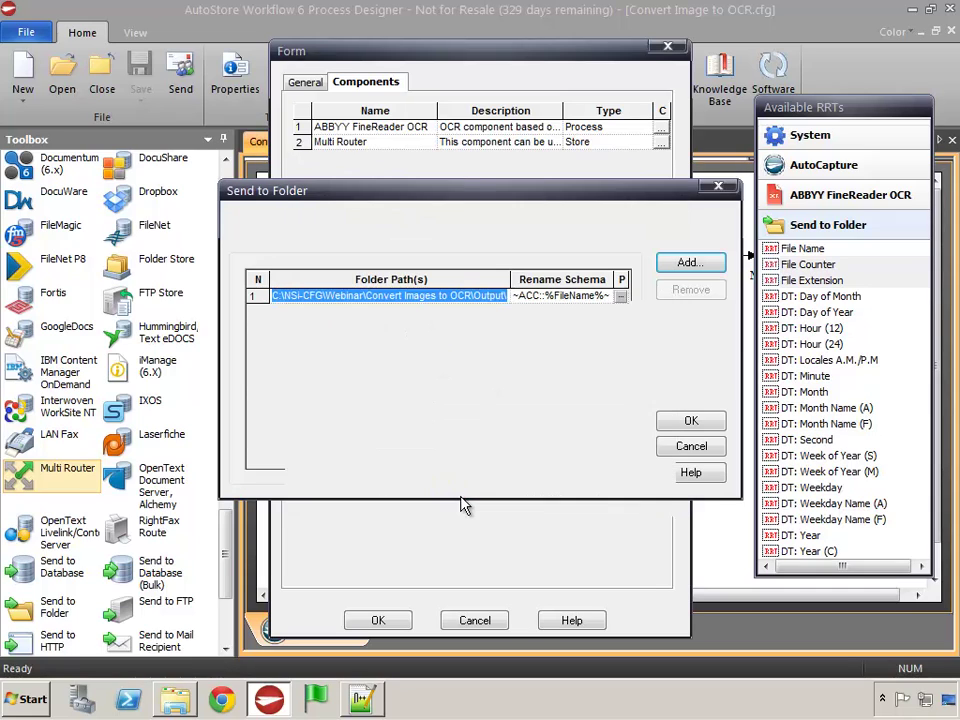
pyautogui.click(704, 423)
pyautogui.click(371, 449)
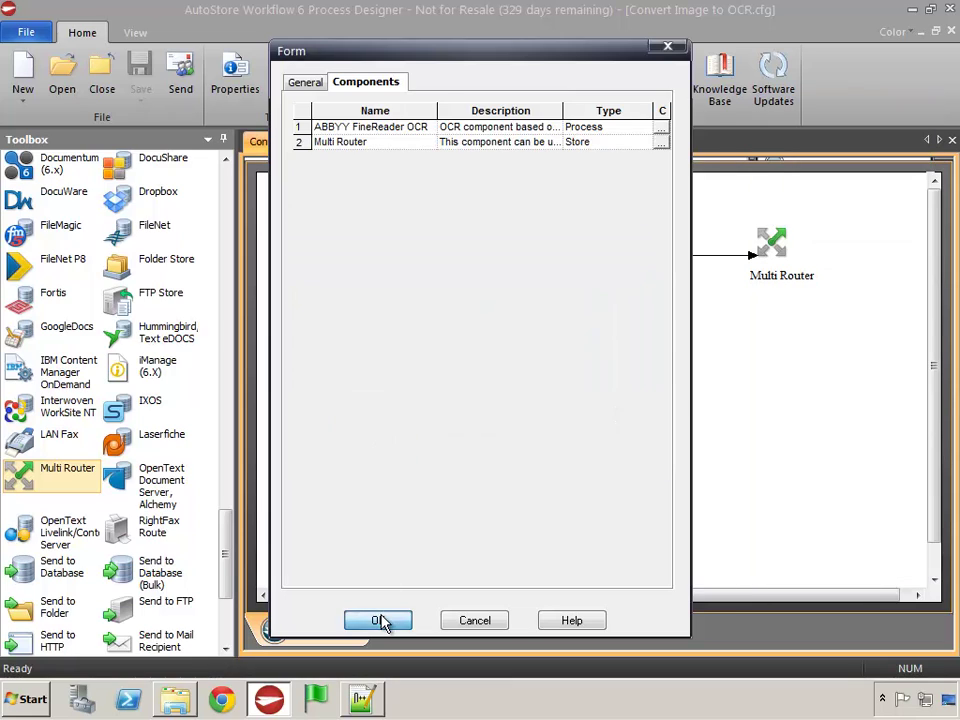
pyautogui.click(377, 620)
# Step: Duplicate the DOCX (MS Word 2007) form within the Send to Folder (Form) menu
pyautogui.click(410, 224)
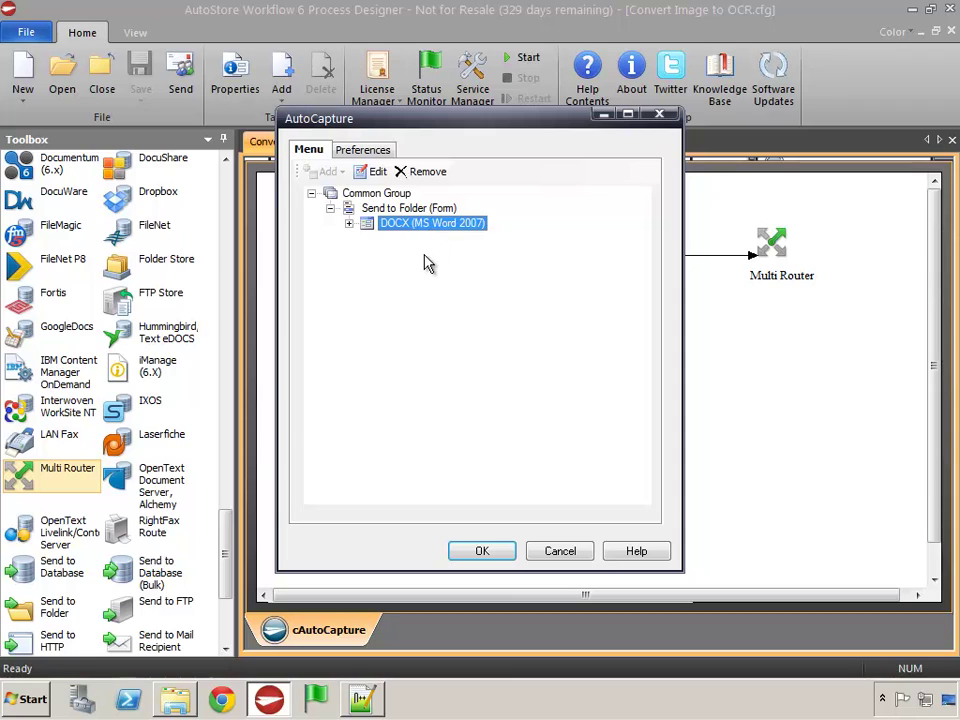
pyautogui.rightClick(369, 225)
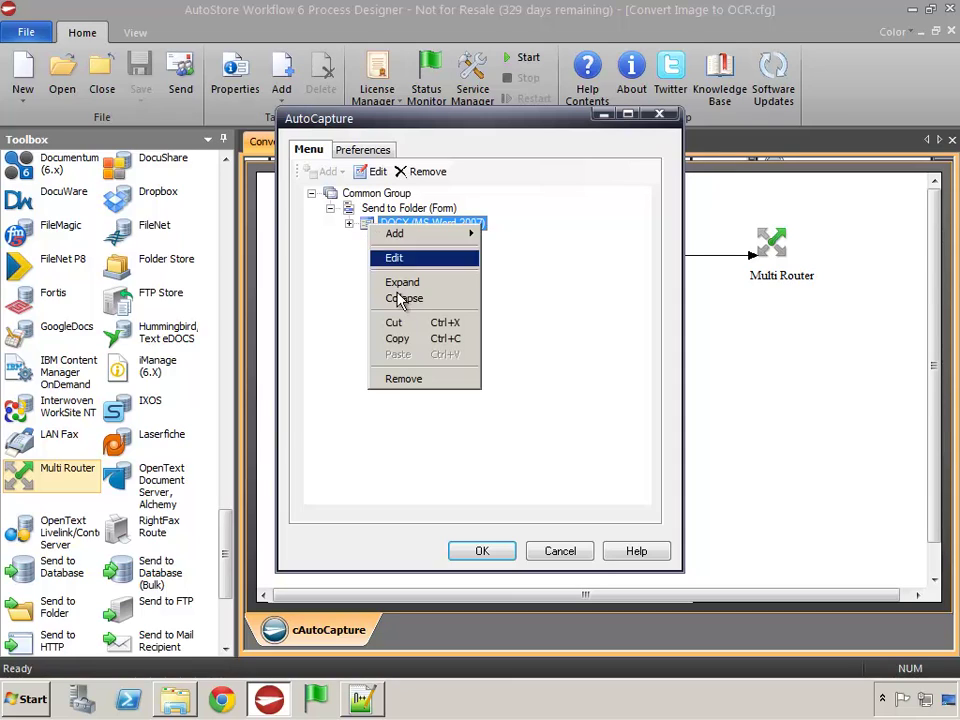
pyautogui.click(398, 340)
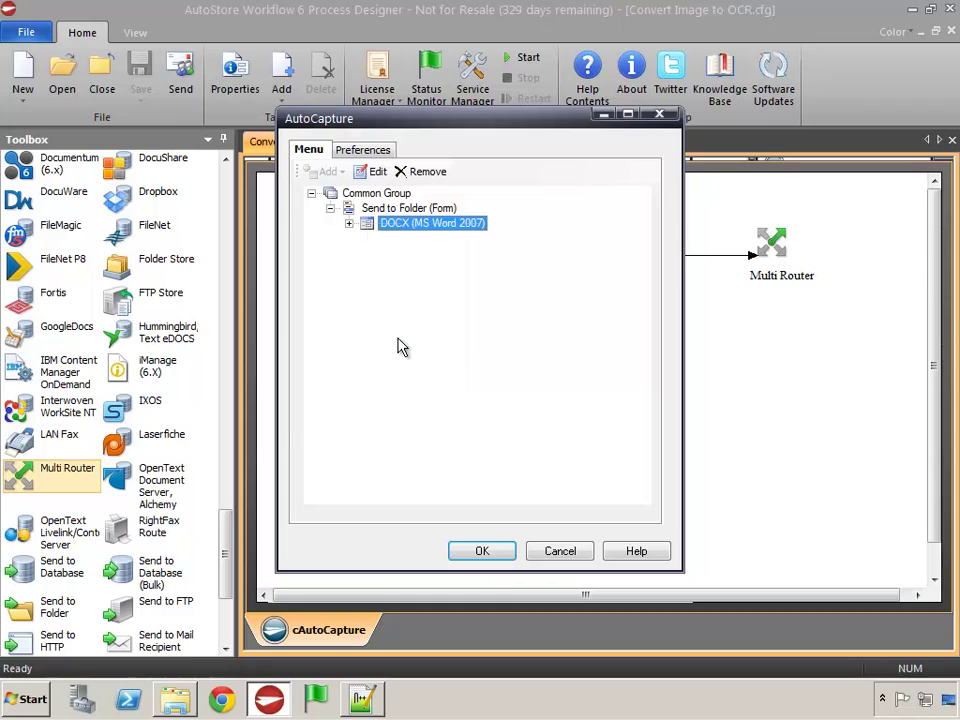
pyautogui.click(384, 209)
pyautogui.rightClick(383, 208)
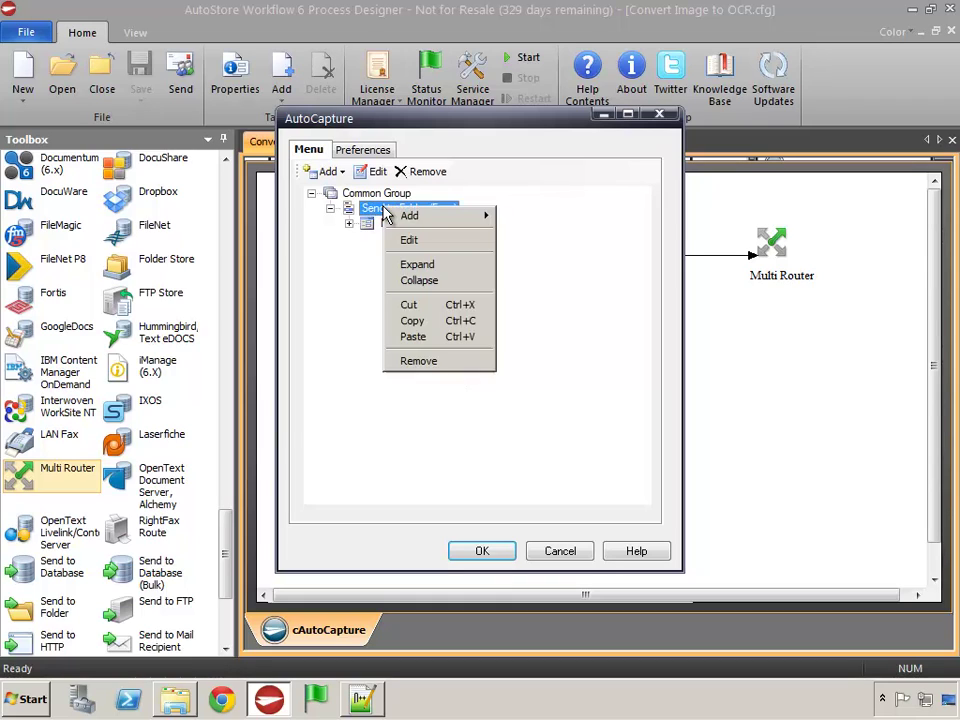
pyautogui.click(414, 338)
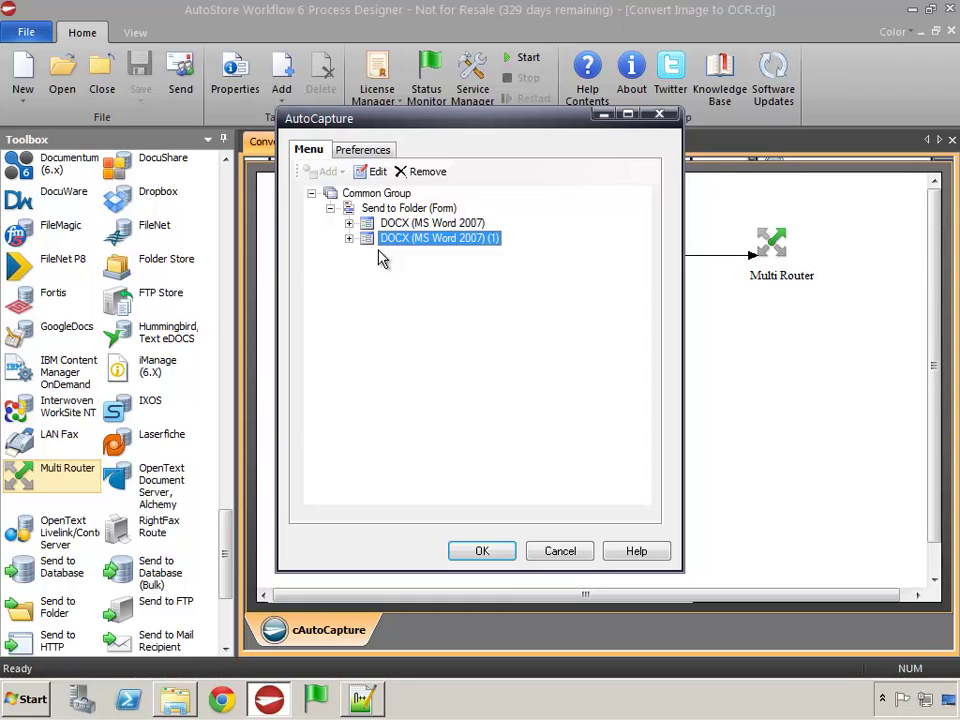
# Step: Rename the duplicated DOCX (MS Word 2007) (1) form as PDF (Text-Searchable)
pyautogui.click(377, 171)
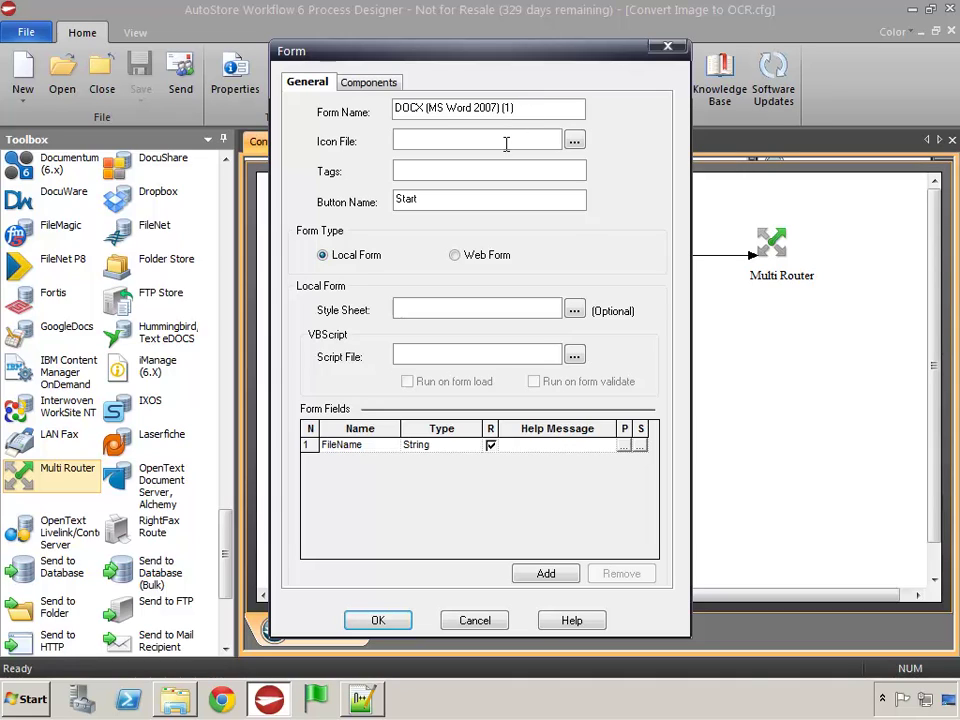
pyautogui.moveTo(535, 118); pyautogui.dragTo(393, 110)
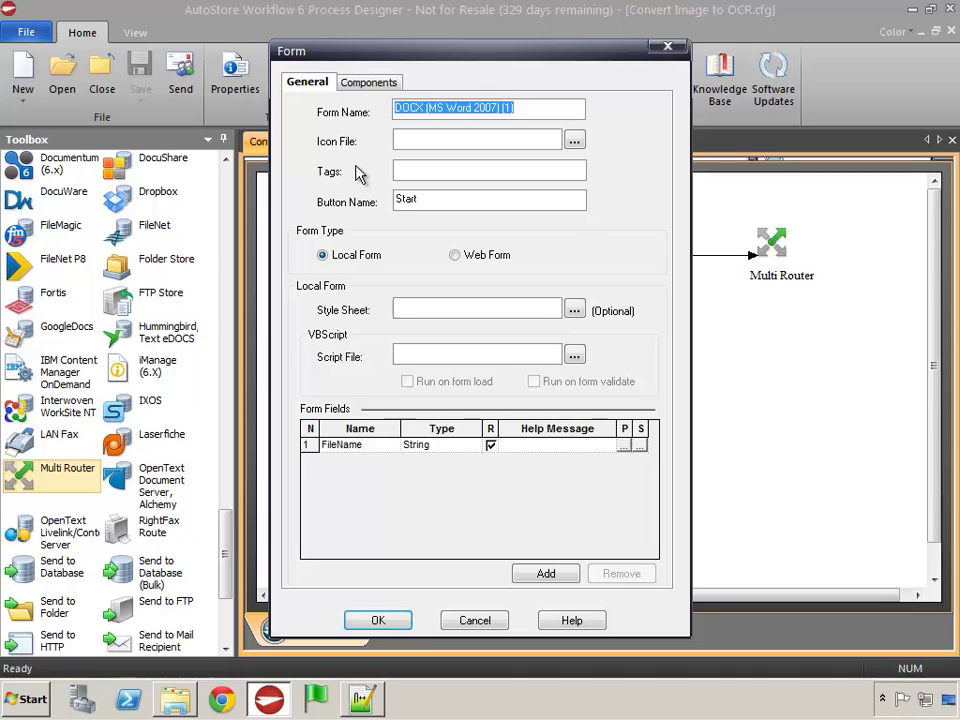
pyautogui.write('PDF')
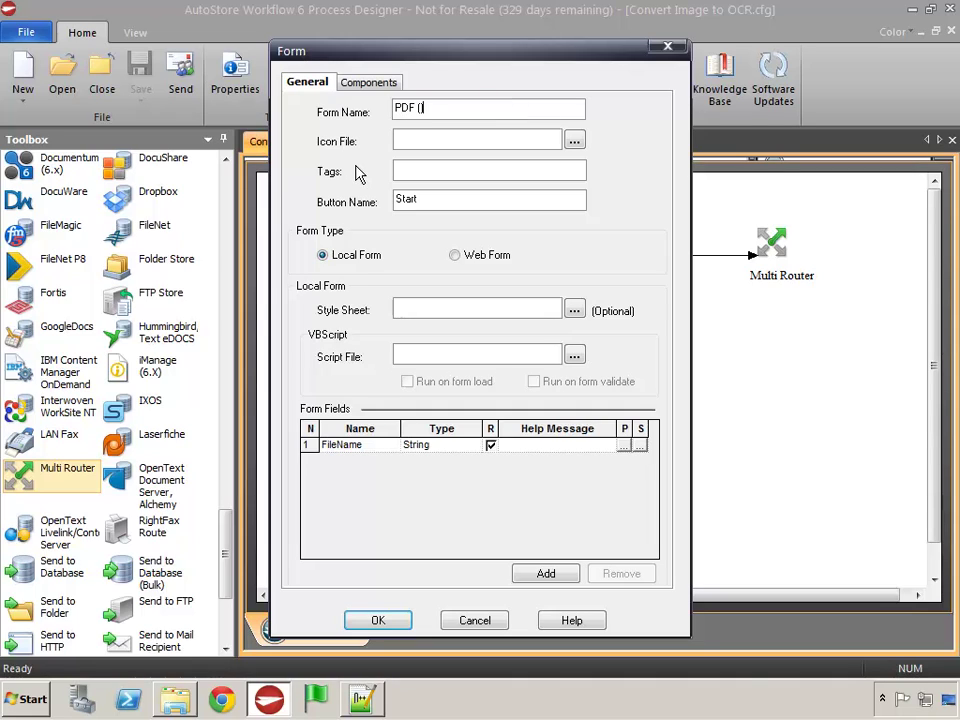
pyautogui.write(' (Text-Searchable')
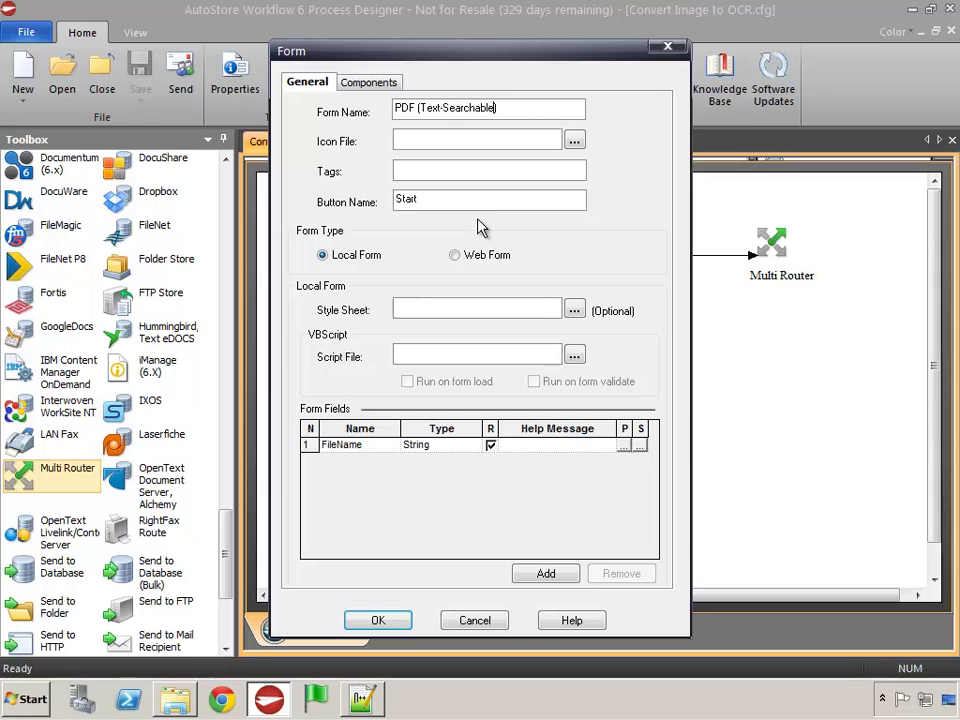
# Step: Set the PDF form's ABBYY FineReader OCR output file to PDF (Portable Document Format) and accept the component and form settings
pyautogui.click(369, 88)
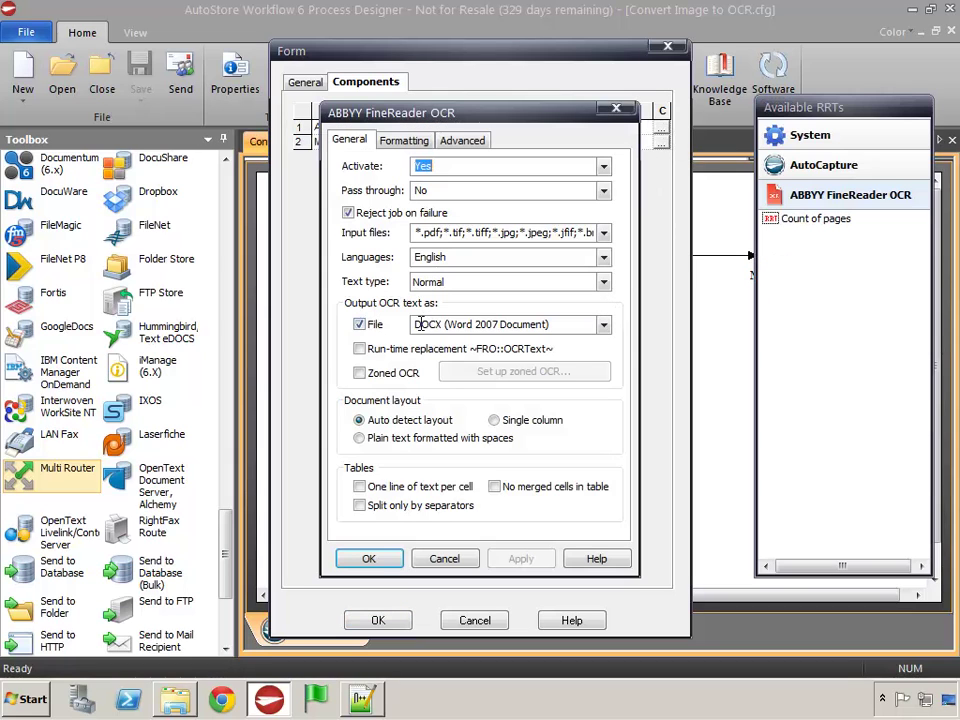
pyautogui.click(604, 324)
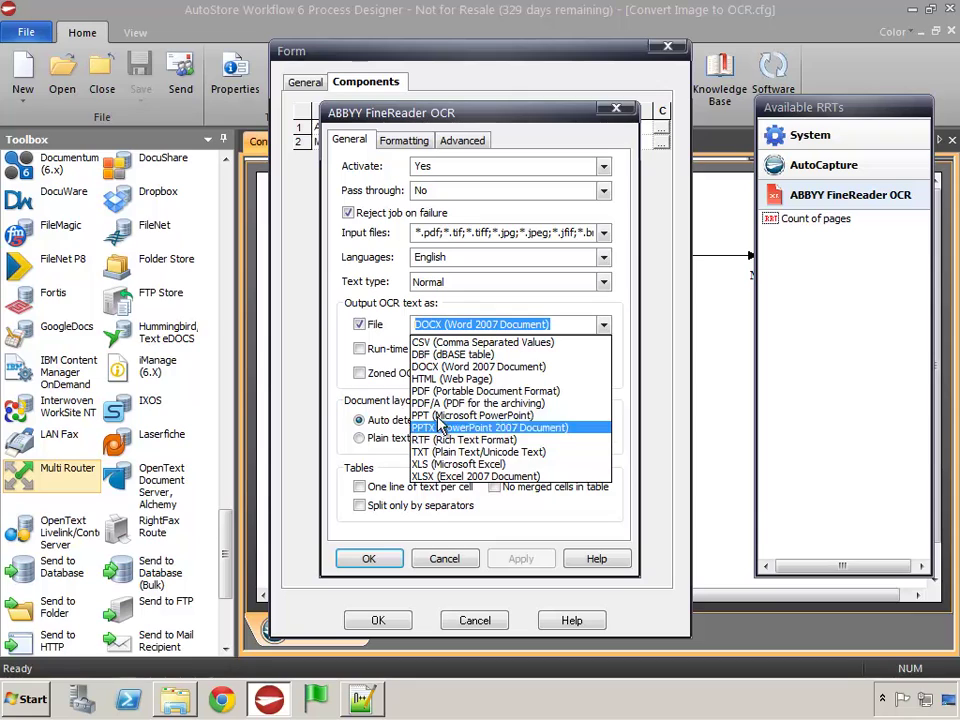
pyautogui.click(440, 391)
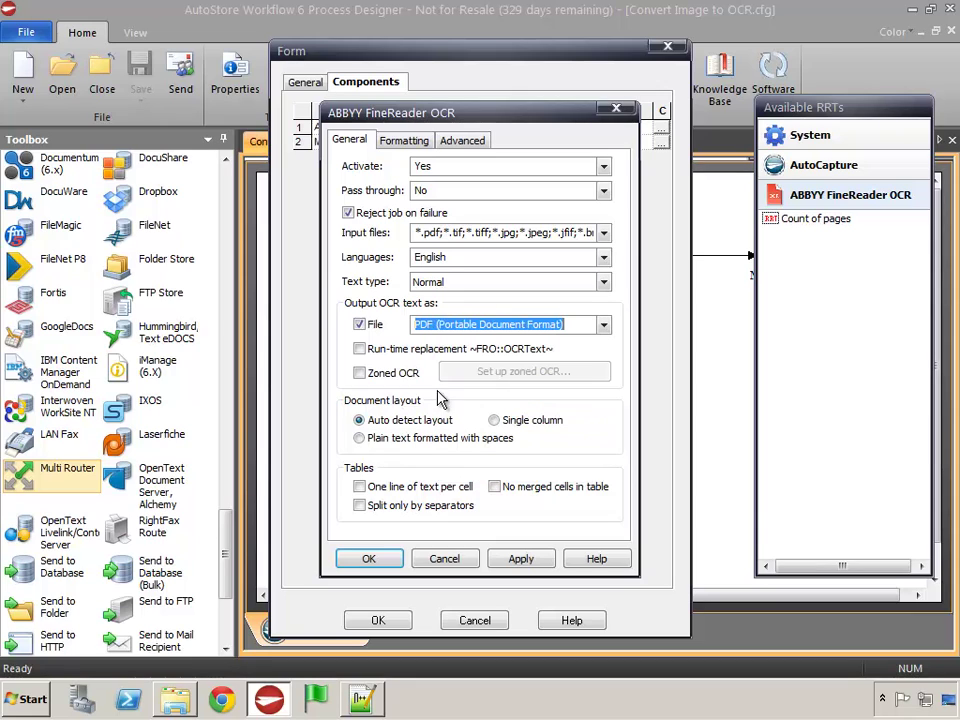
pyautogui.click(521, 559)
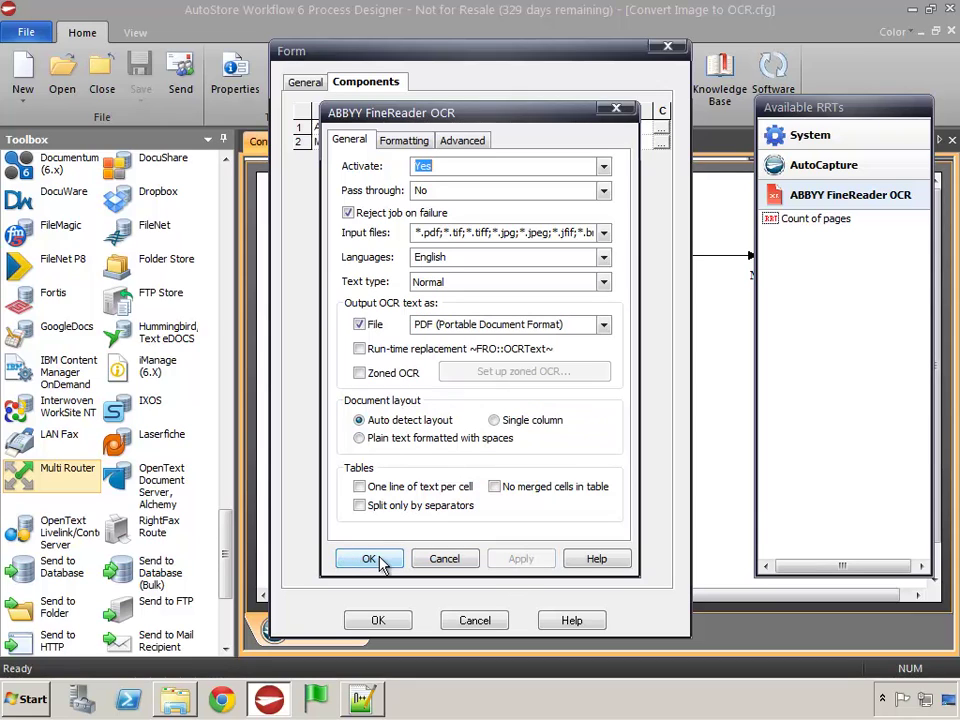
pyautogui.click(370, 560)
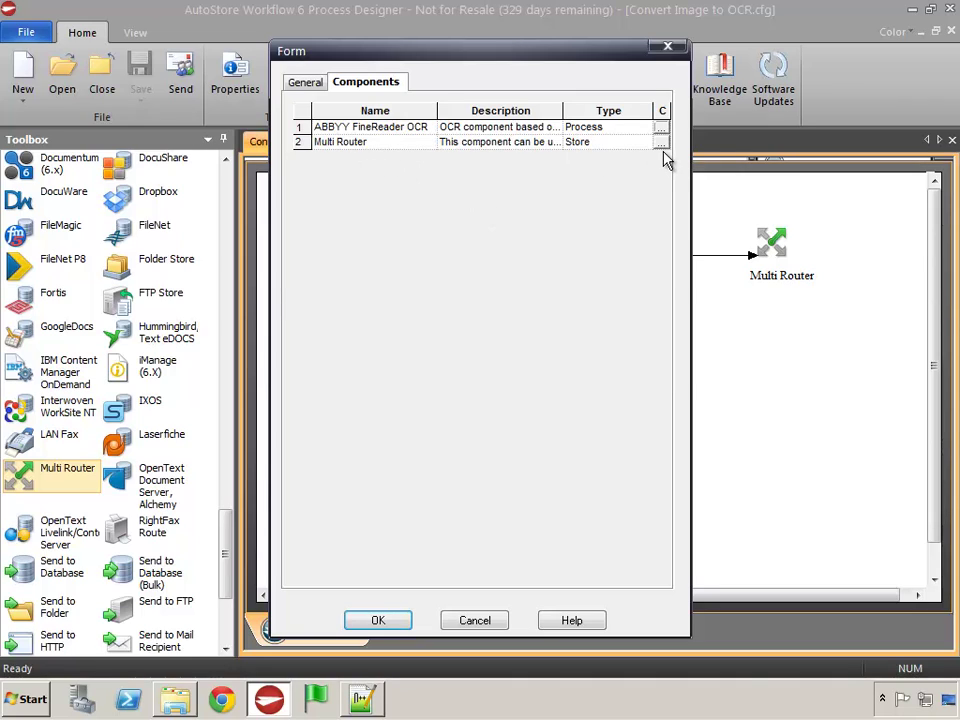
pyautogui.click(393, 622)
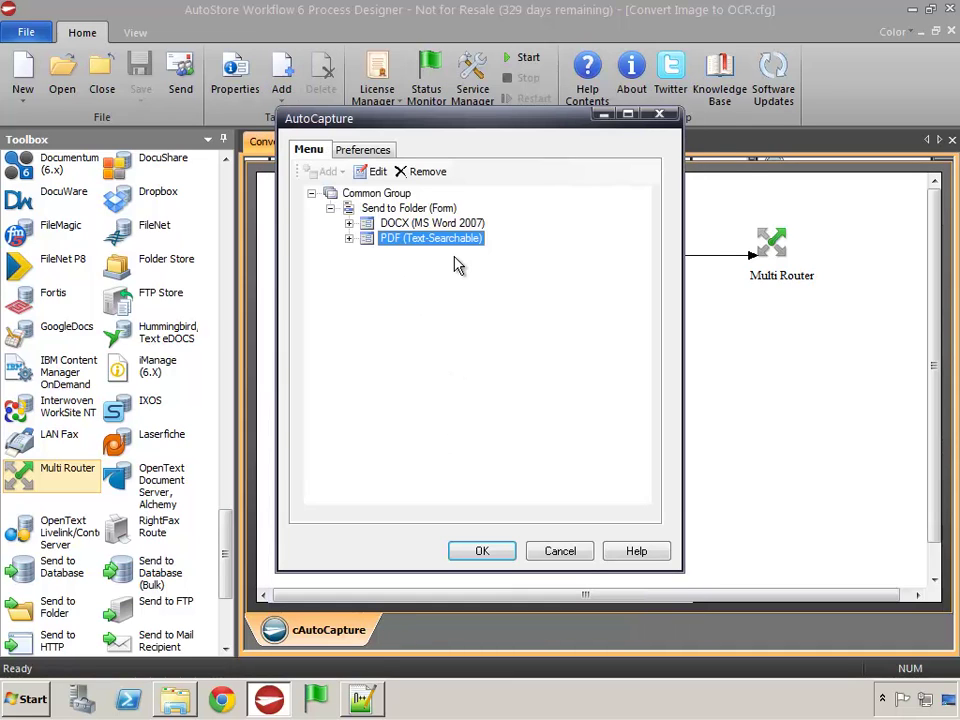
# Step: Make another copy of the DOCX (MS Word 2007) form within the Send to Folder (Form) menu
pyautogui.click(400, 223)
pyautogui.rightClick(397, 225)
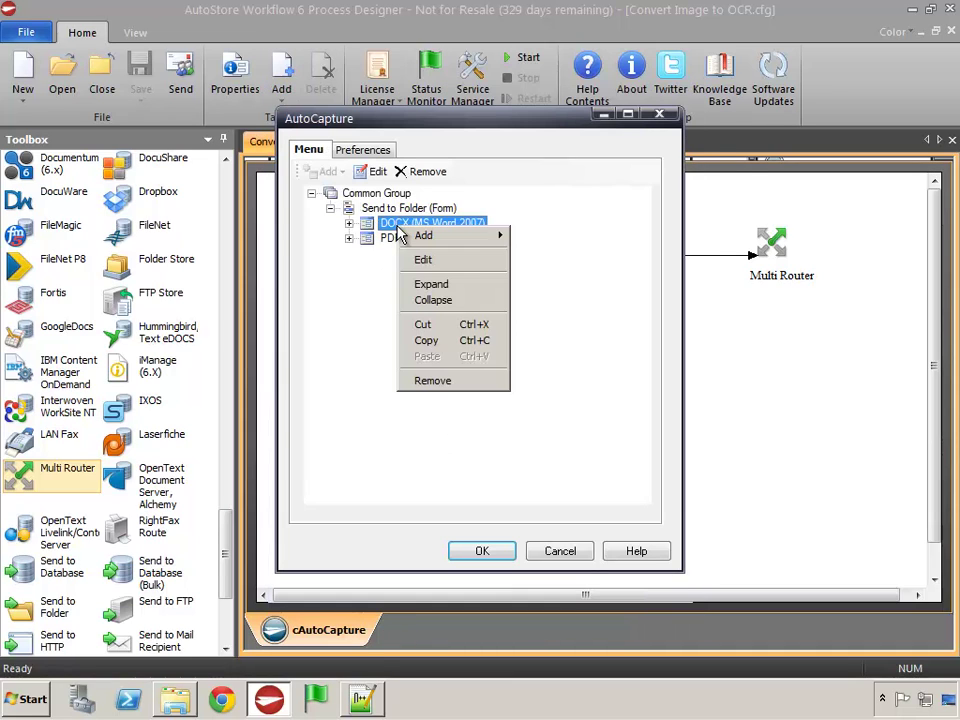
pyautogui.click(434, 342)
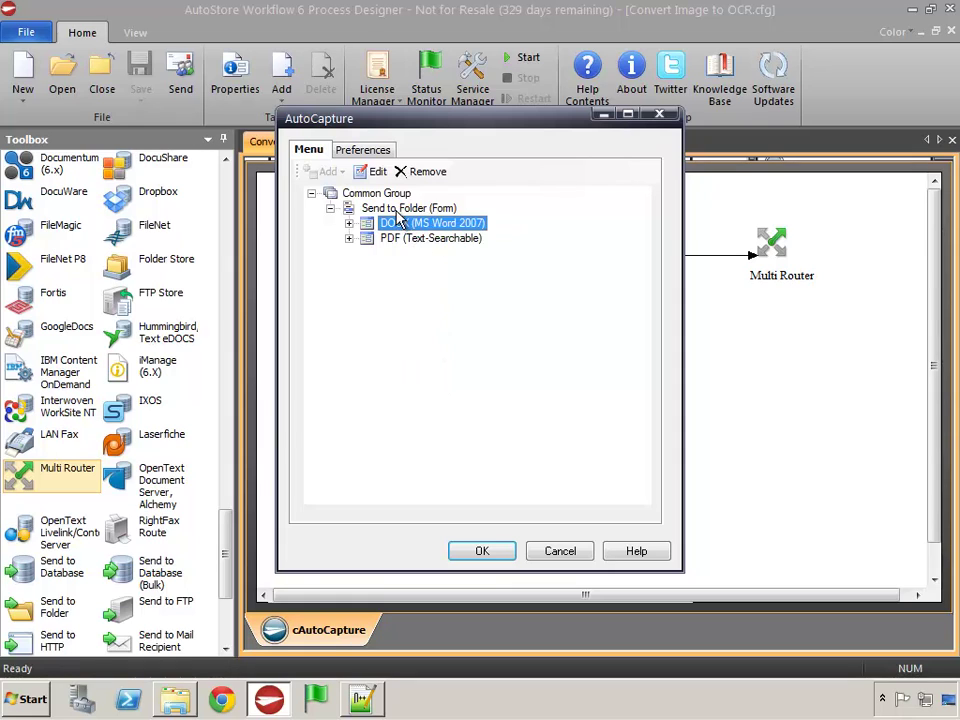
pyautogui.rightClick(400, 216)
pyautogui.click(430, 342)
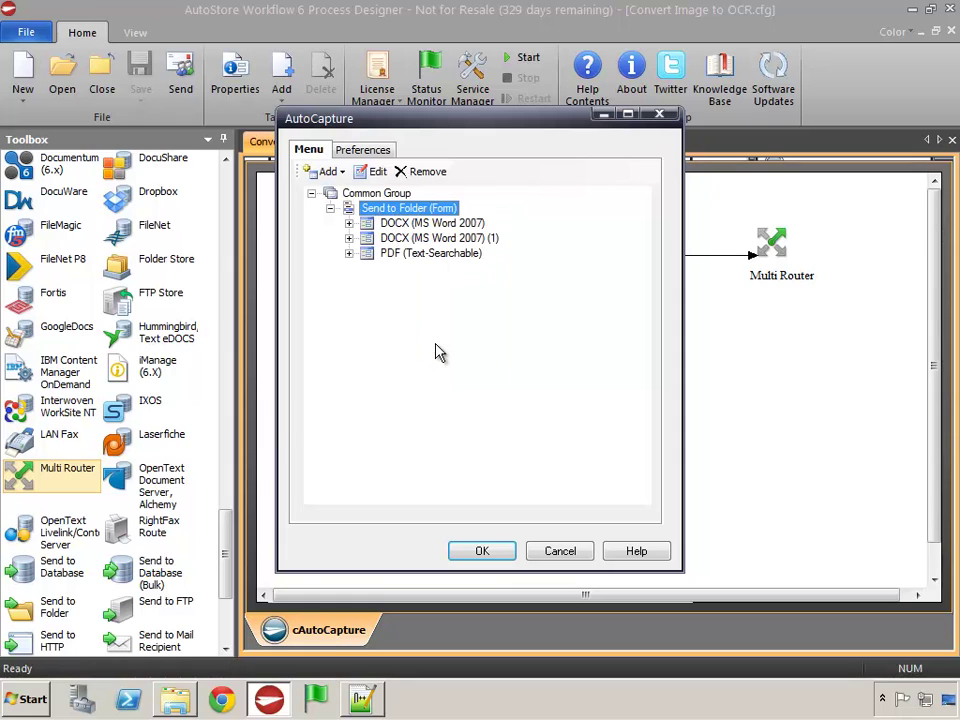
# Step: Rename the new form copy as XLSX (MS Excel 2007)
pyautogui.click(408, 239)
pyautogui.click(374, 171)
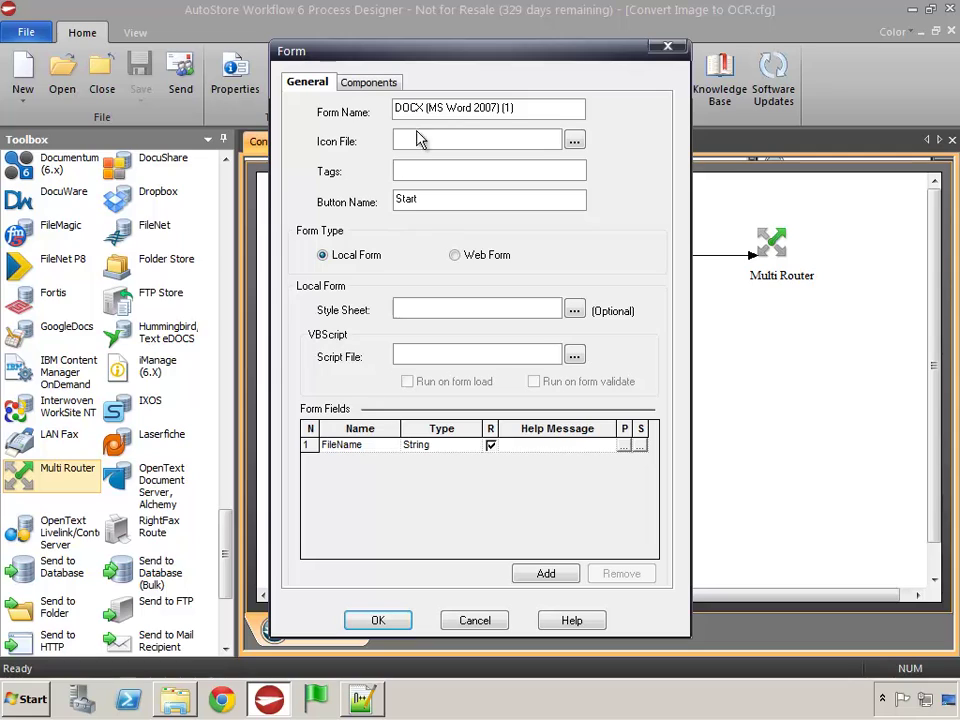
pyautogui.moveTo(410, 108); pyautogui.dragTo(392, 117)
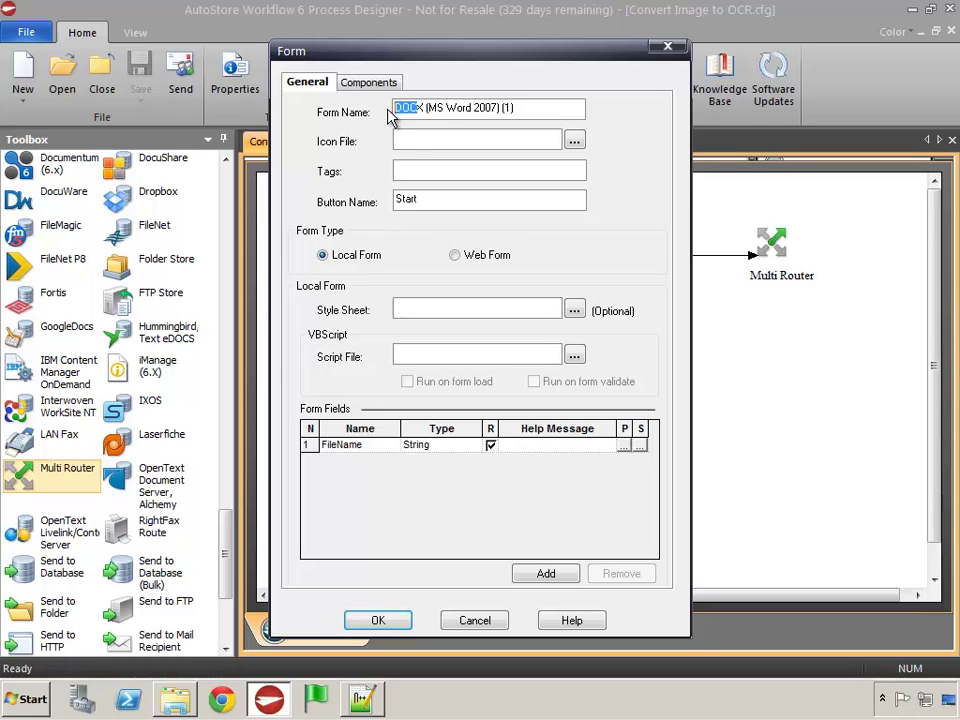
pyautogui.write('XLSX (MS ')
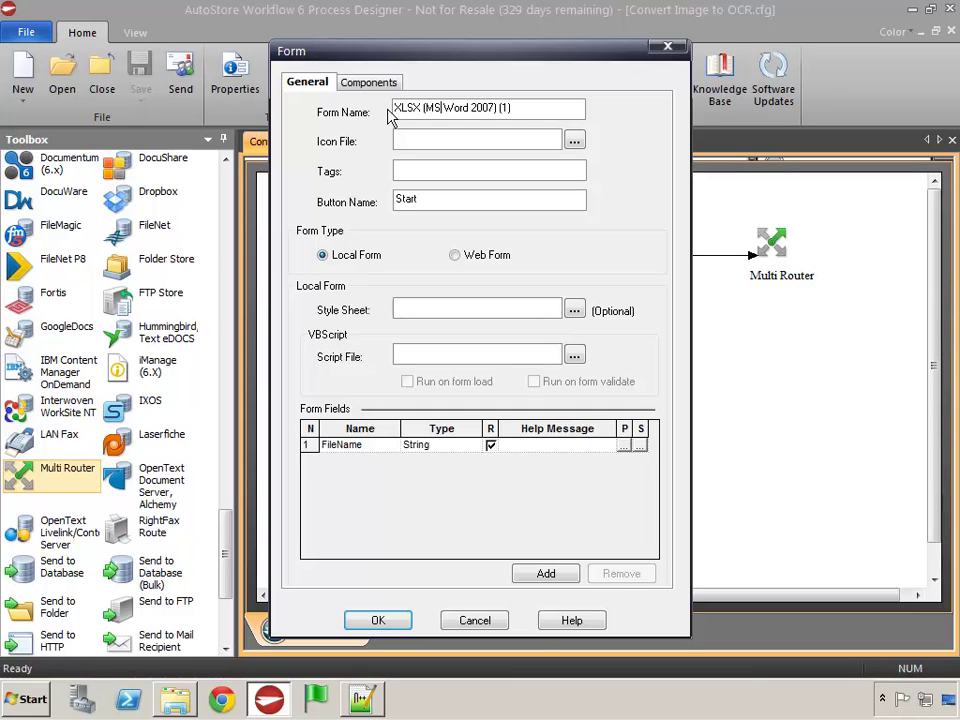
pyautogui.write('Excel')
# Step: Set the Excel form's ABBYY FineReader OCR output file to XLSX (Excel 2007 Document) and accept the component and form settings
pyautogui.click(369, 84)
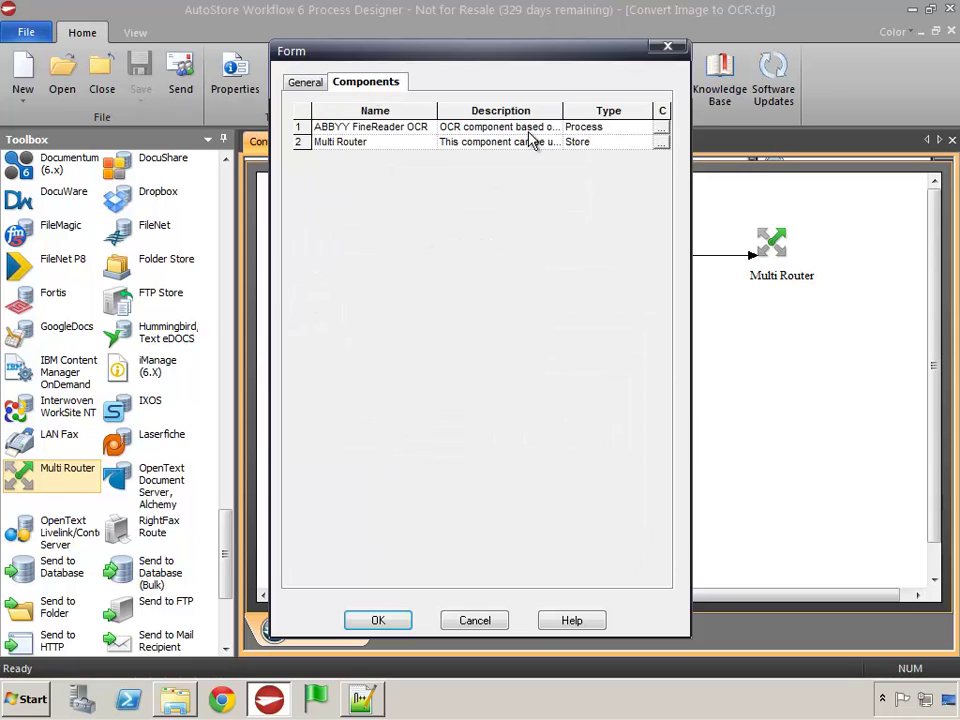
pyautogui.click(662, 131)
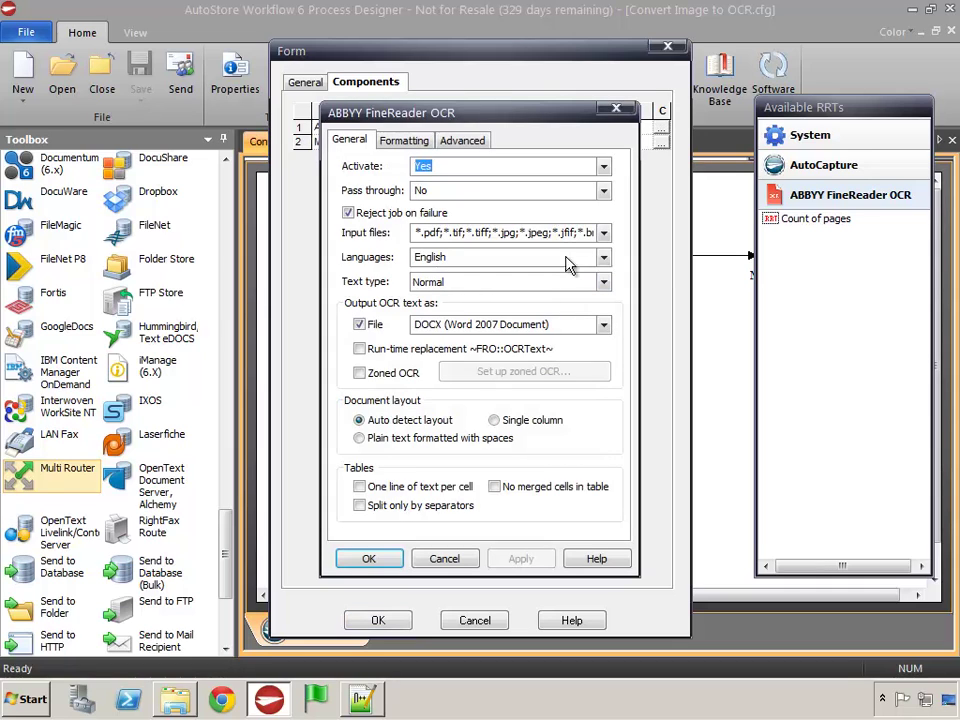
pyautogui.click(603, 324)
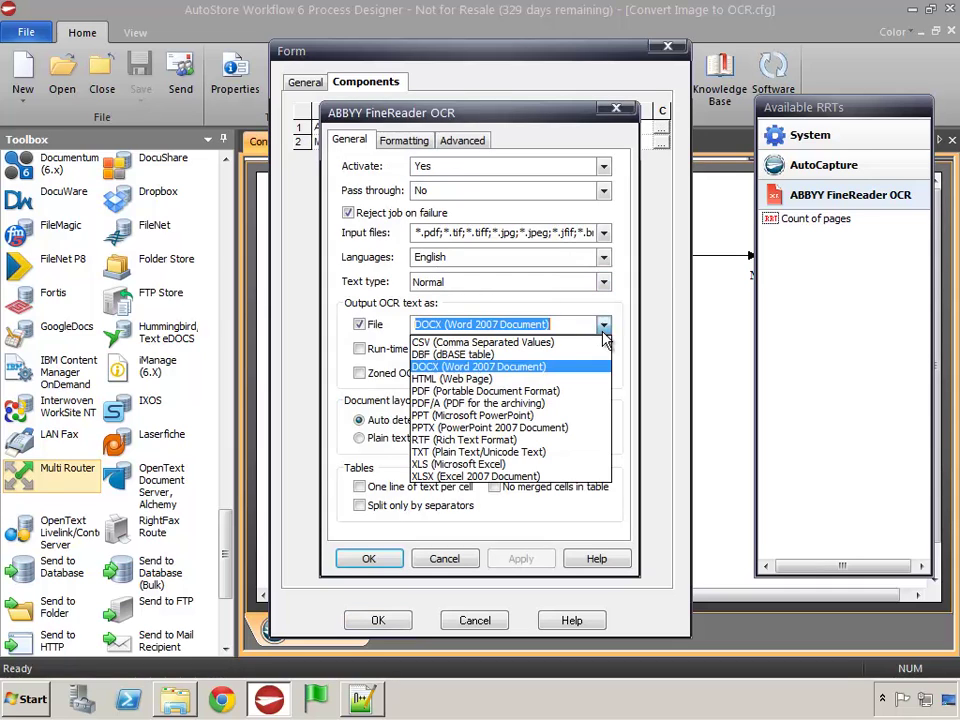
pyautogui.click(475, 476)
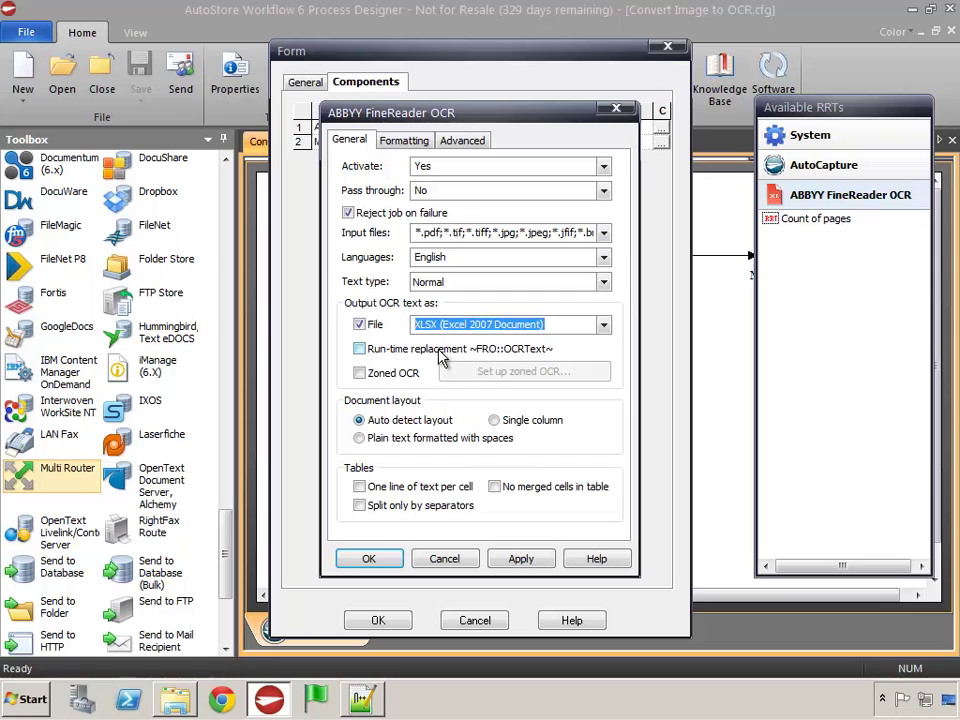
pyautogui.click(521, 562)
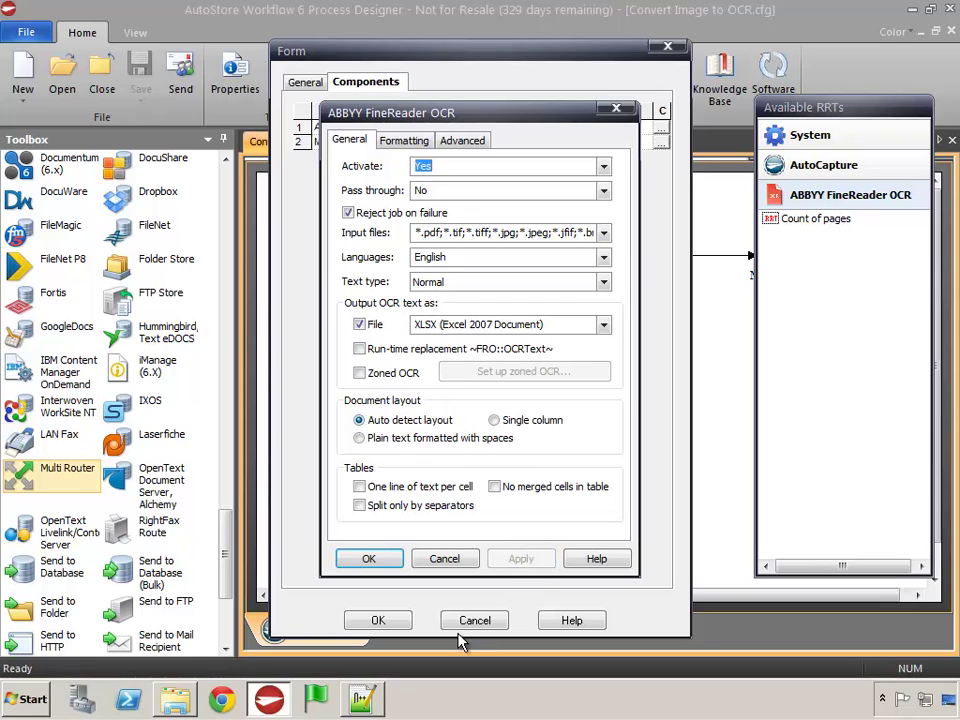
pyautogui.click(368, 561)
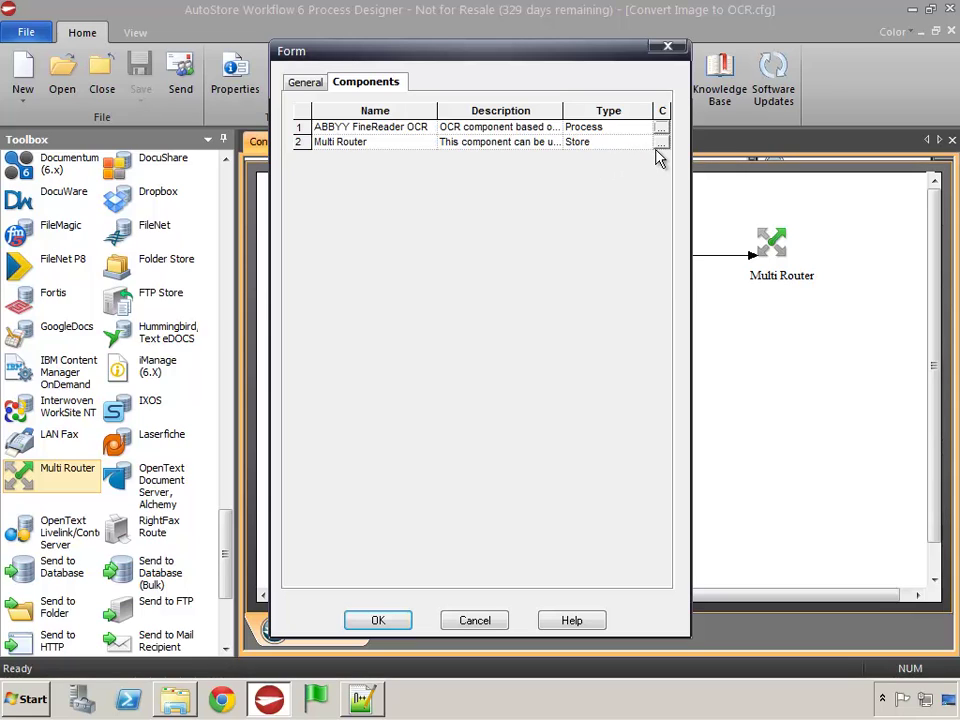
pyautogui.click(393, 622)
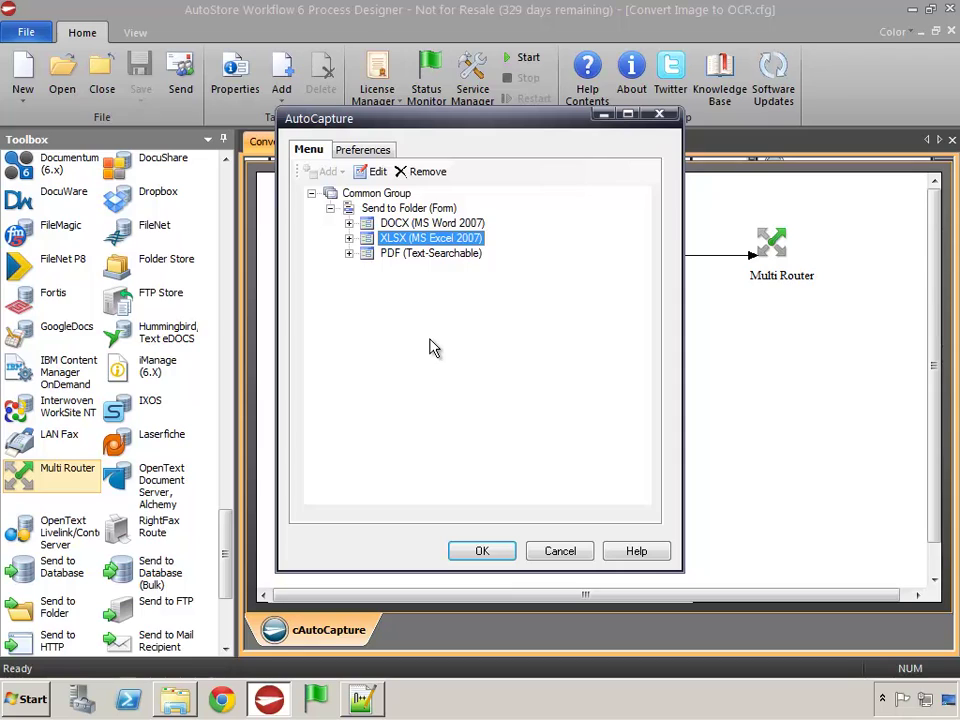
# Step: Accept the AutoCapture settings, save the Convert Image to OCR workflow and start its service
pyautogui.click(480, 553)
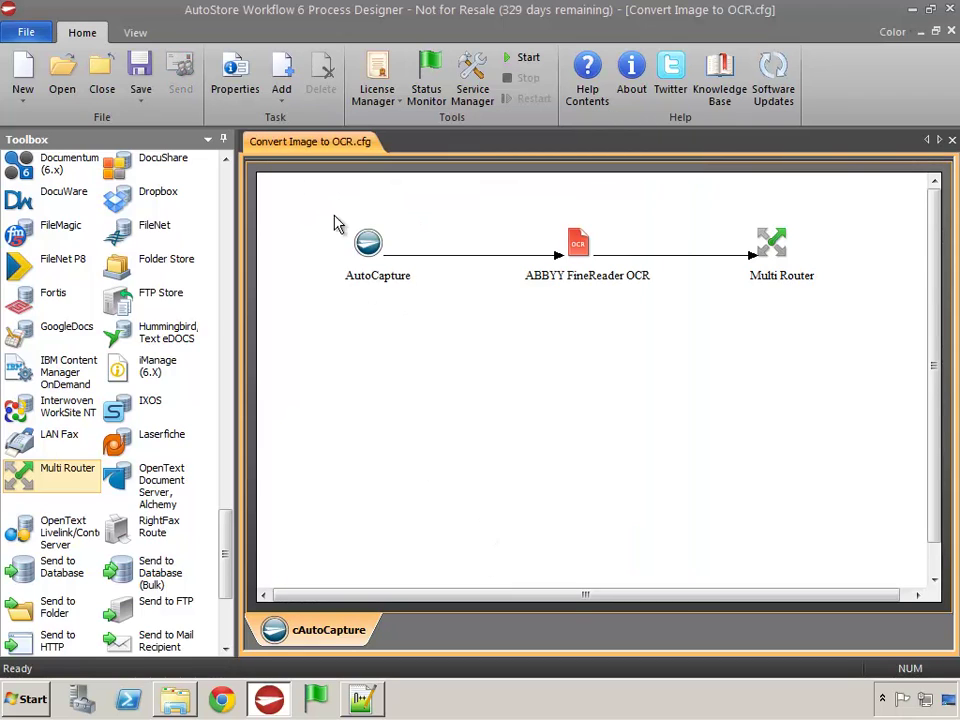
pyautogui.click(139, 88)
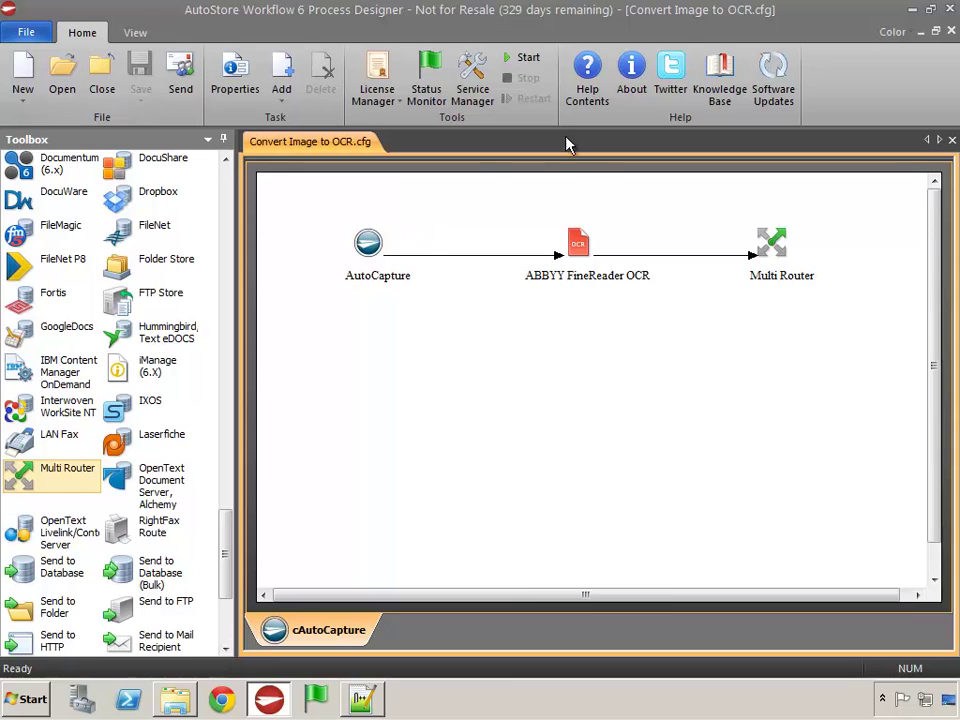
pyautogui.click(530, 58)
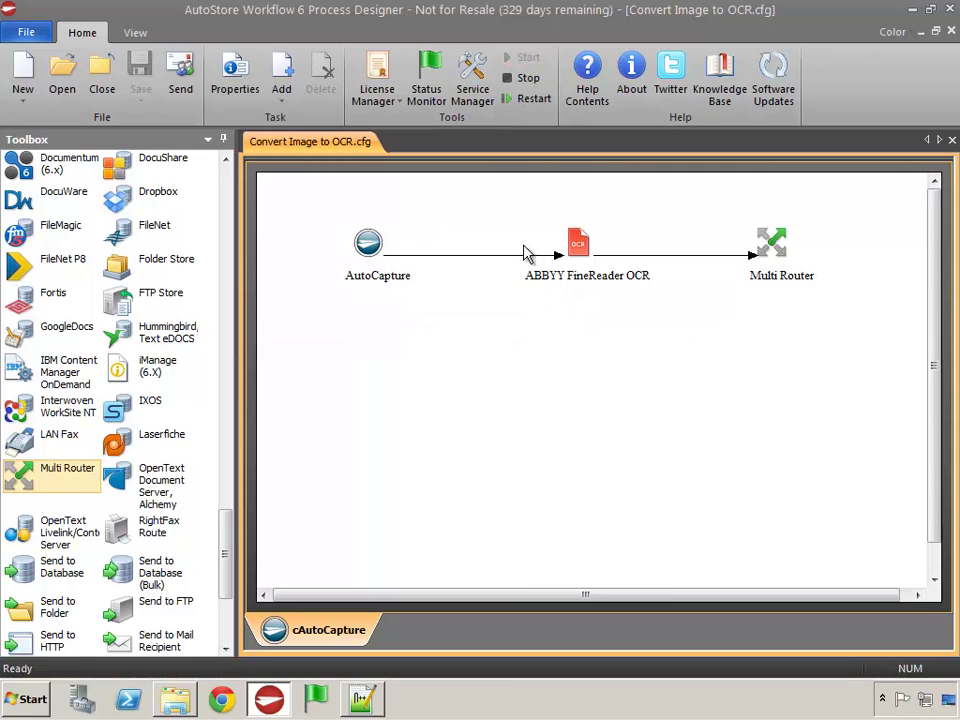
# Step: Open the Status Monitor, move its window aside and minimize the Process Designer
pyautogui.click(428, 90)
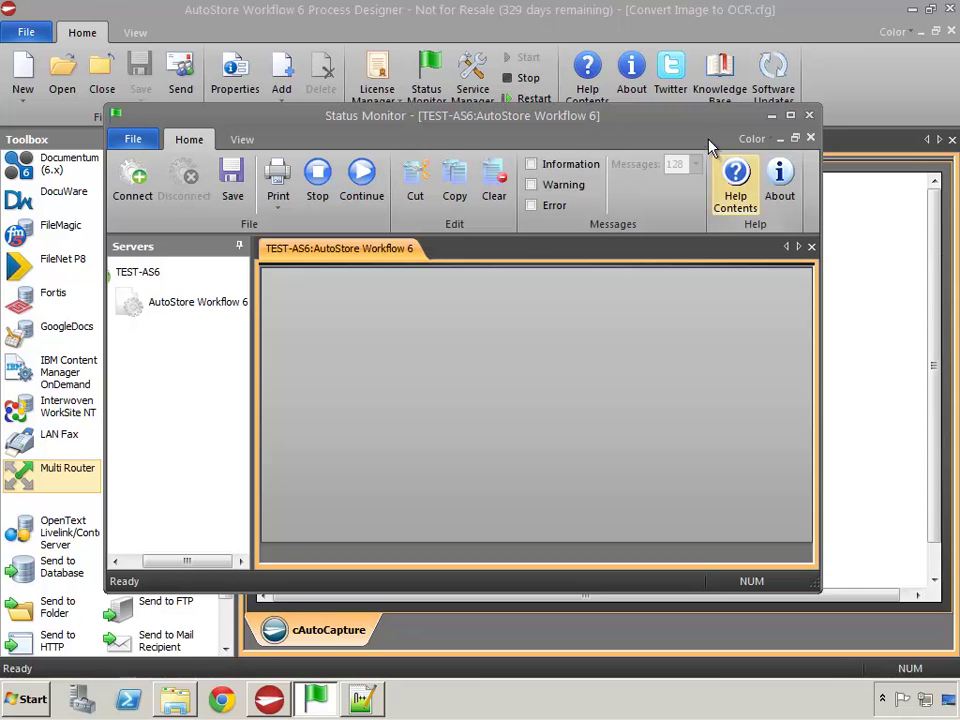
pyautogui.moveTo(707, 125); pyautogui.dragTo(838, 188)
pyautogui.click(913, 10)
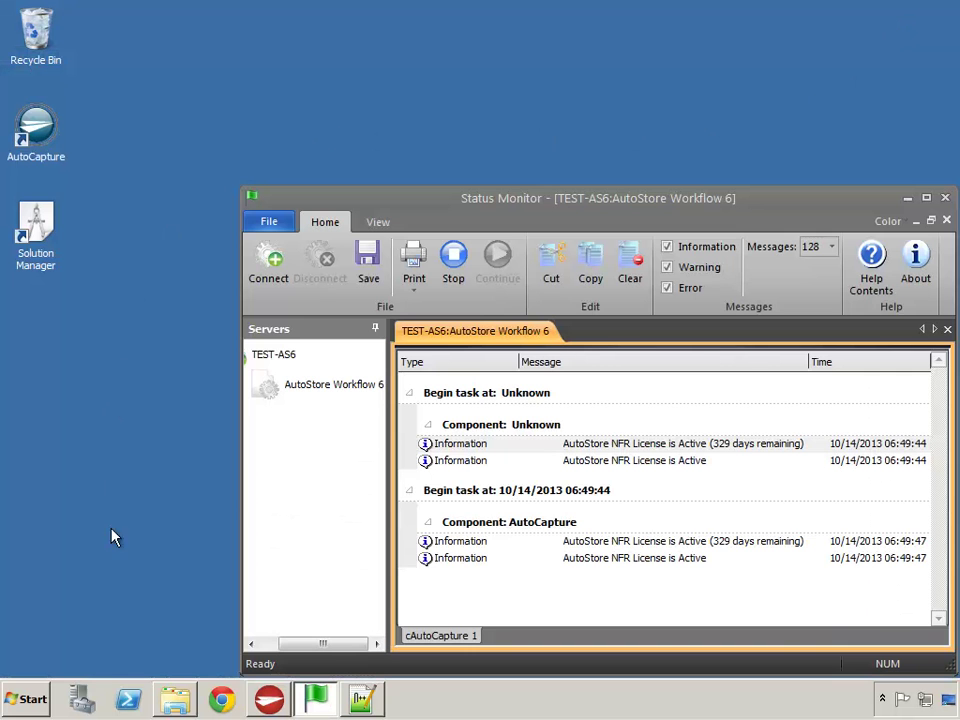
# Step: In File Explorer, open the AutoCapture folder inside Sample Files under Convert Images to OCR
pyautogui.click(178, 702)
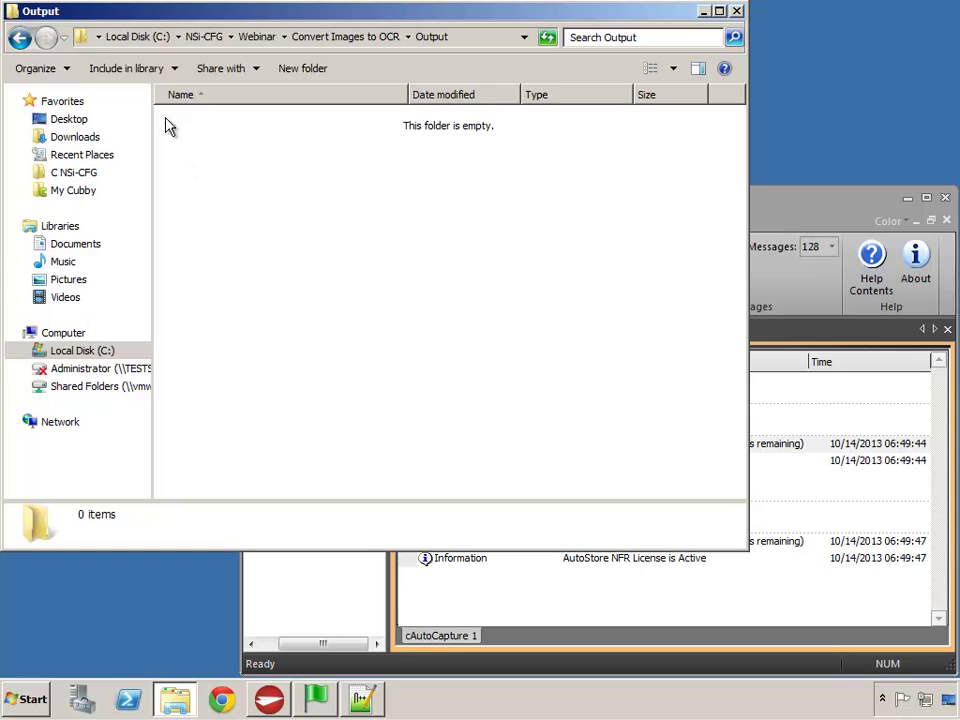
pyautogui.click(20, 37)
pyautogui.doubleClick(196, 229)
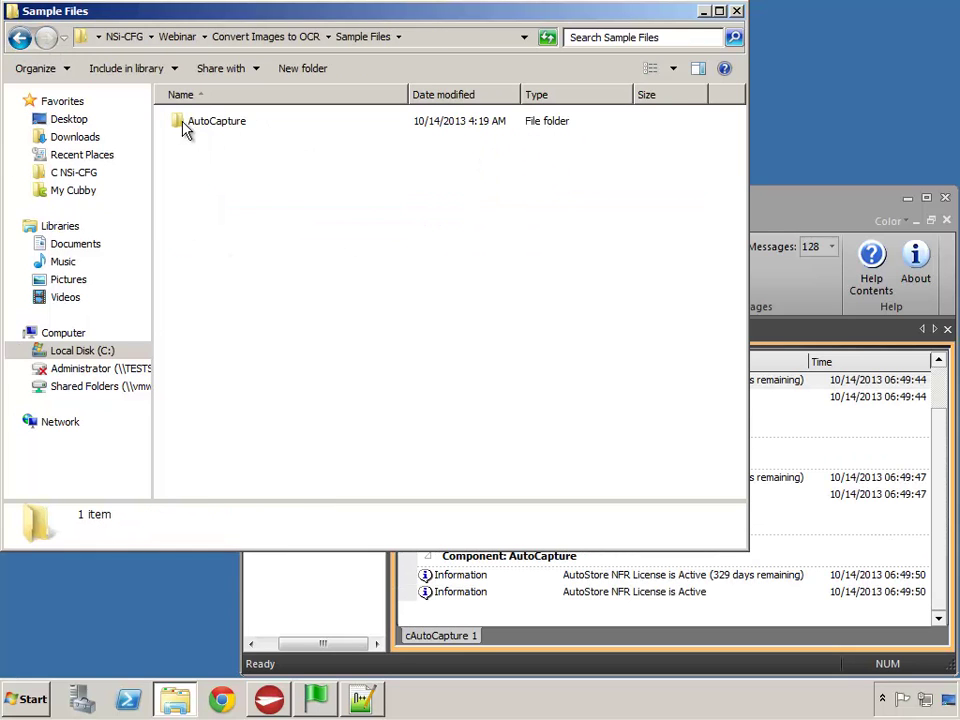
pyautogui.doubleClick(190, 125)
# Step: Send Sample Document.tif through the Send to Folder PDF (Text-Searchable) form with Example as the FileName
pyautogui.click(192, 142)
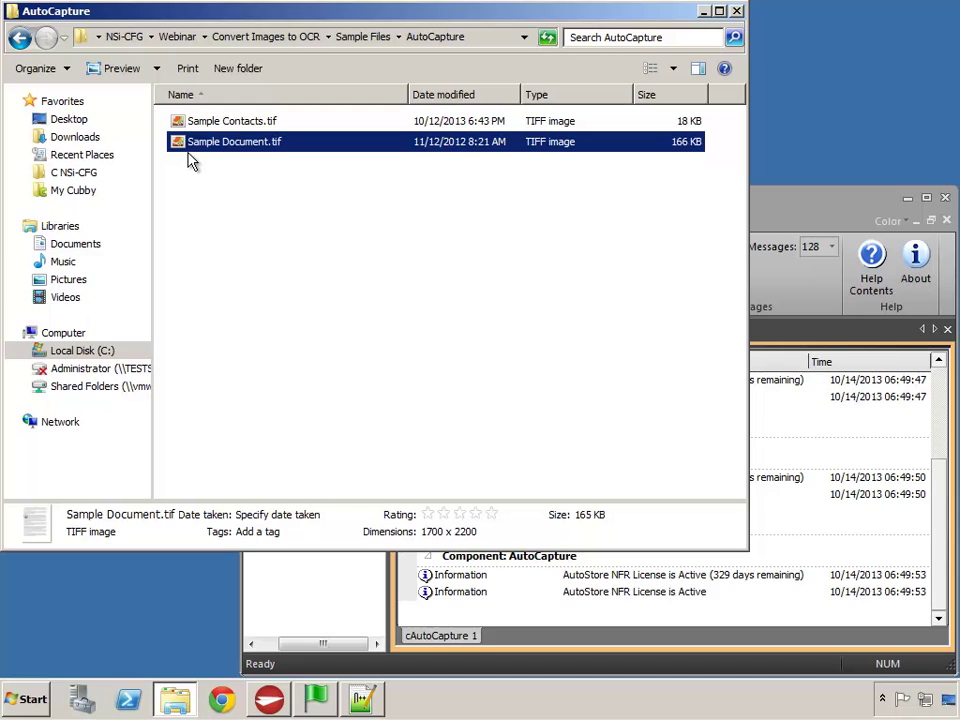
pyautogui.rightClick(184, 154)
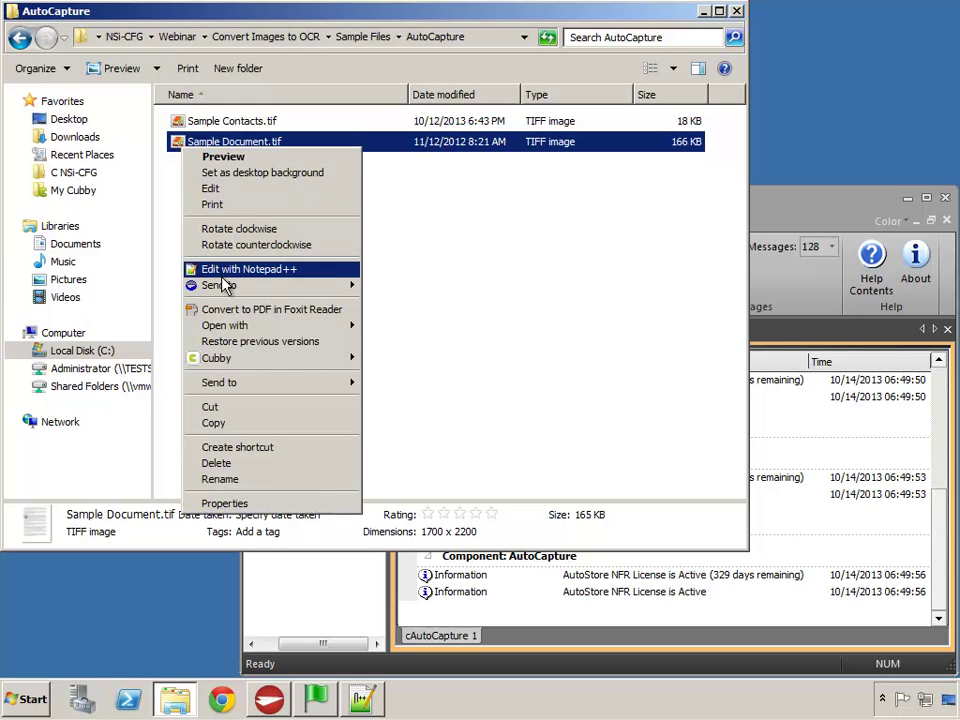
pyautogui.moveTo(236, 291)
pyautogui.moveTo(434, 288)
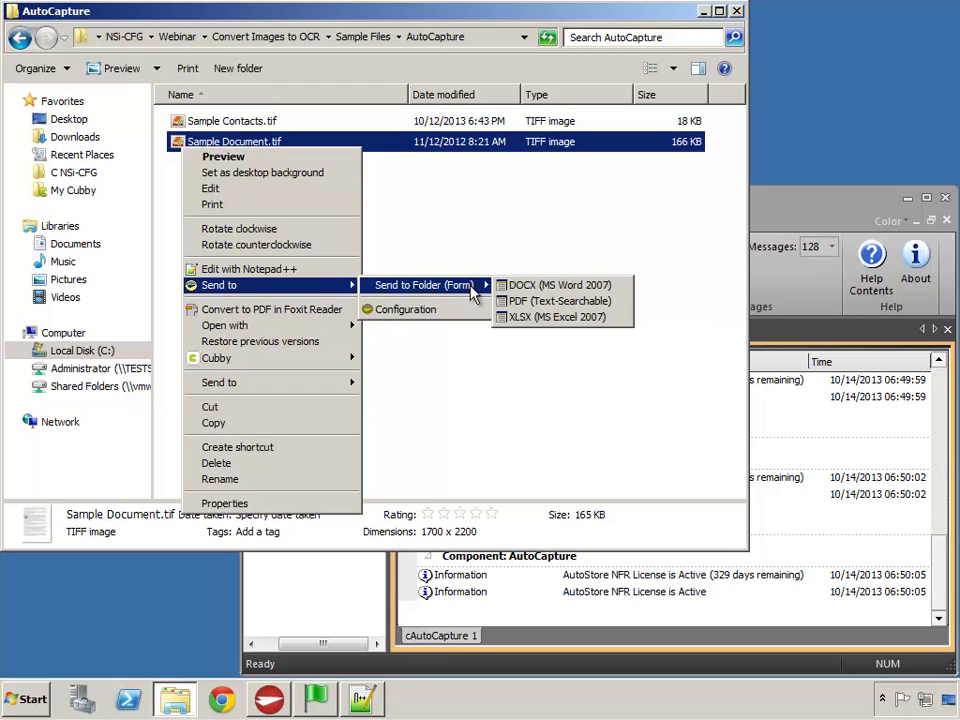
pyautogui.click(548, 312)
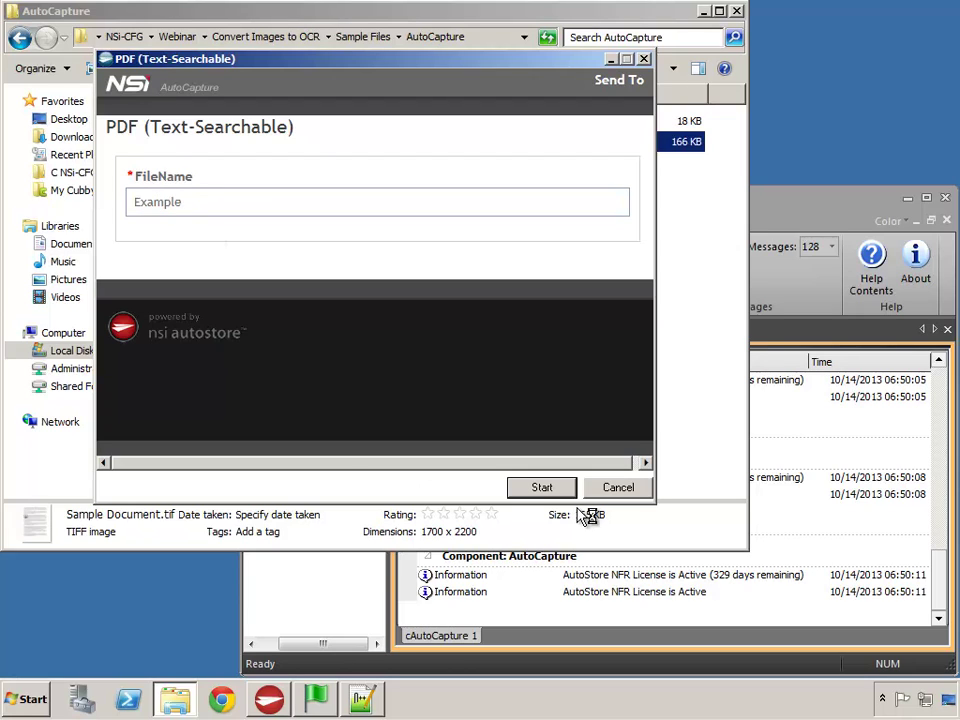
pyautogui.click(536, 489)
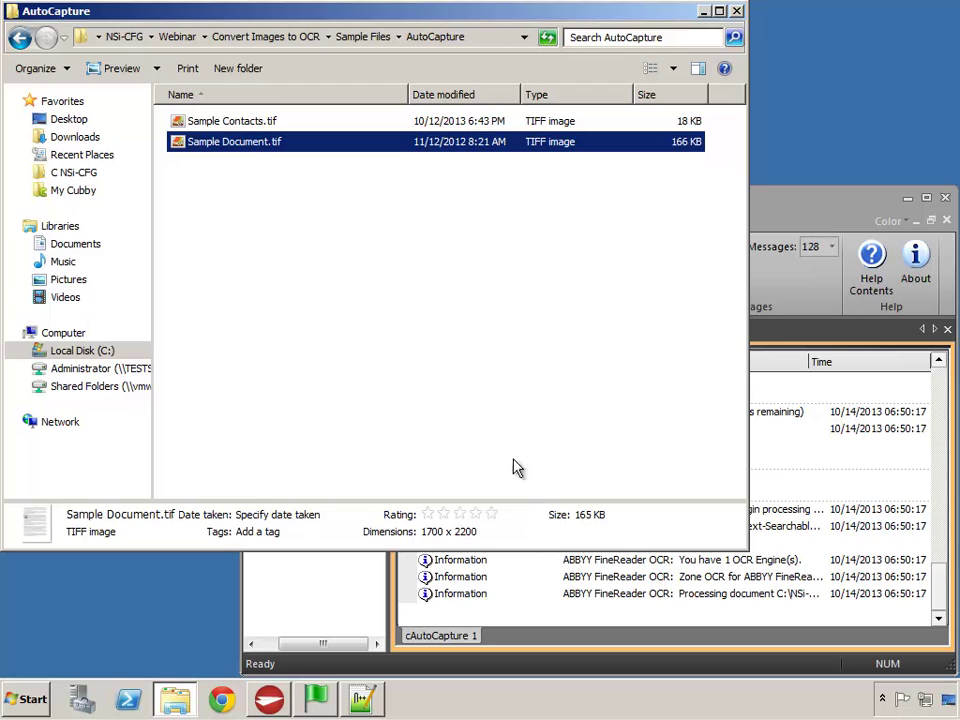
# Step: Open the Output folder under Convert Images to OCR and bring the Status Monitor forward to follow the processing messages
pyautogui.click(19, 37)
pyautogui.click(19, 37)
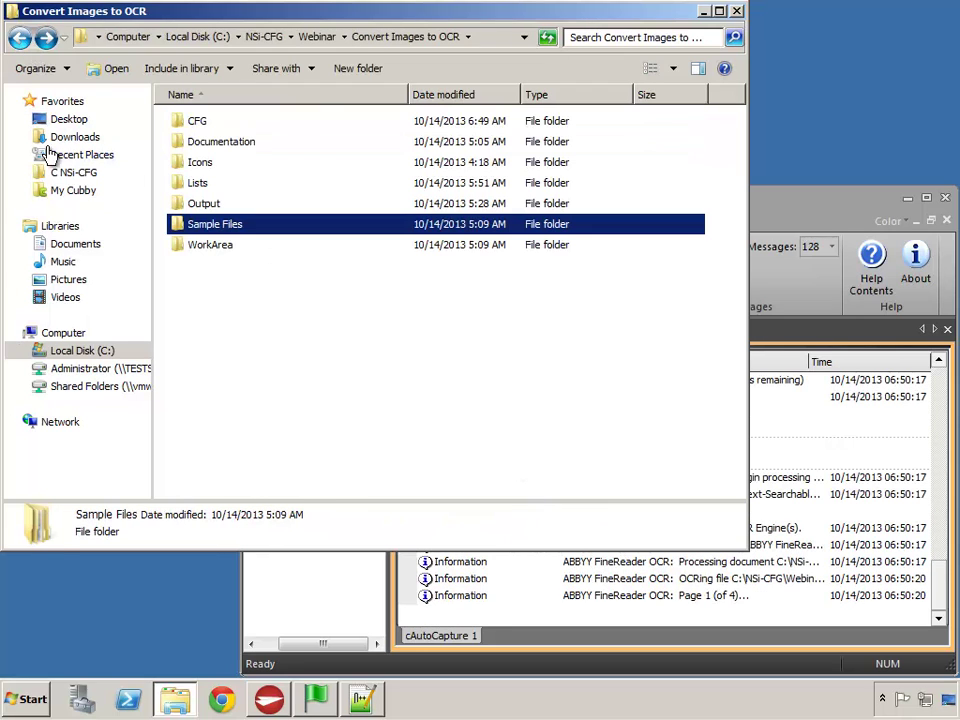
pyautogui.doubleClick(192, 205)
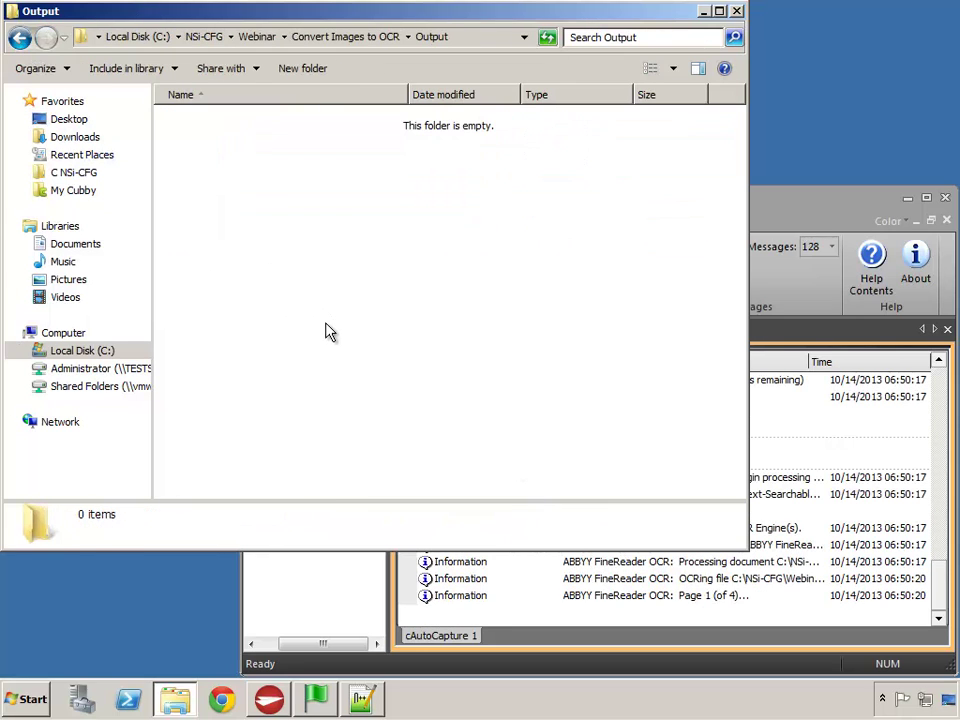
pyautogui.click(842, 208)
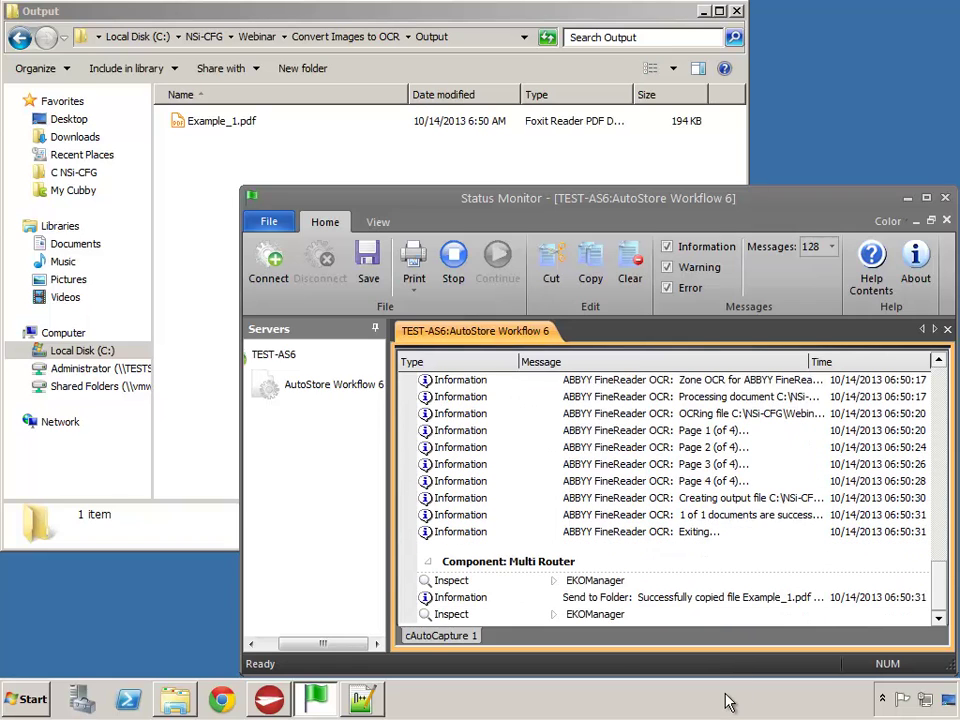
# Step: Open Example_1.pdf from the Output folder and maximize its window
pyautogui.click(182, 126)
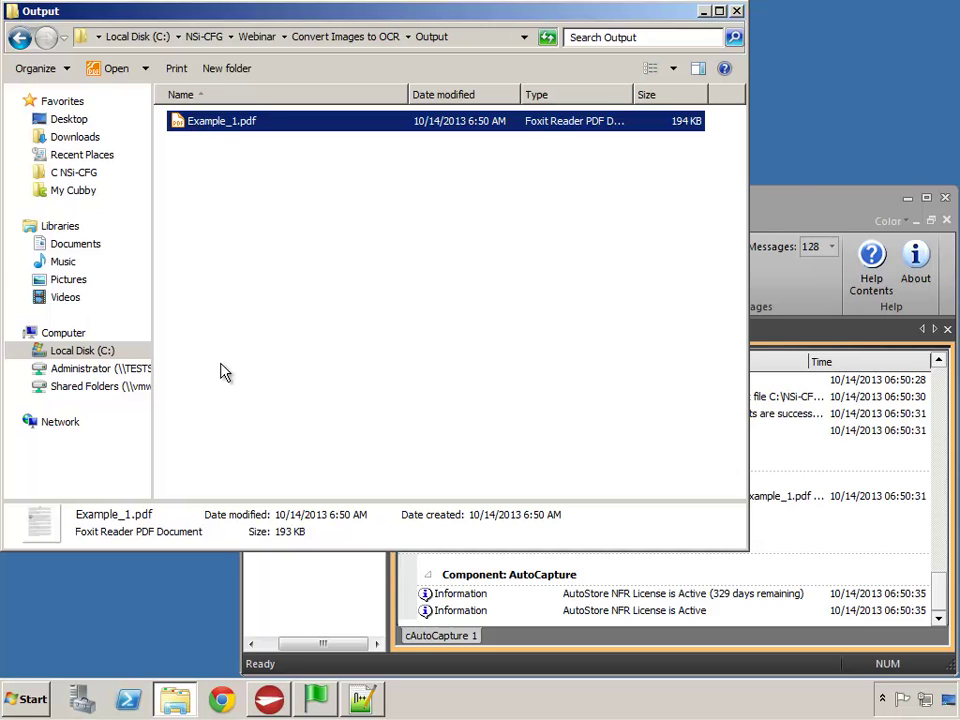
pyautogui.press('Return')
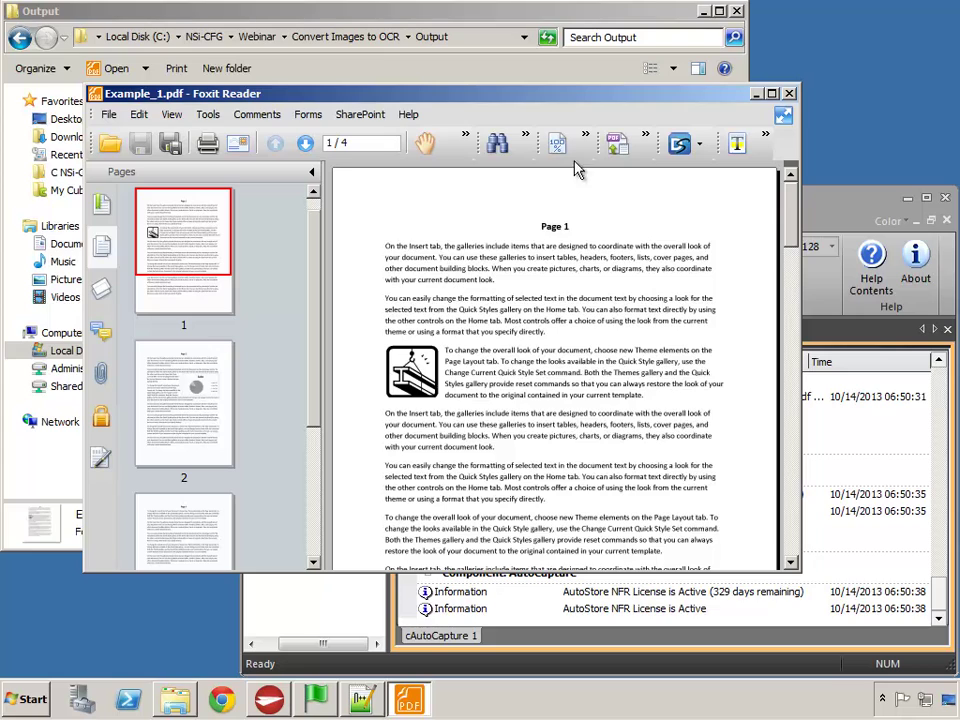
pyautogui.doubleClick(574, 94)
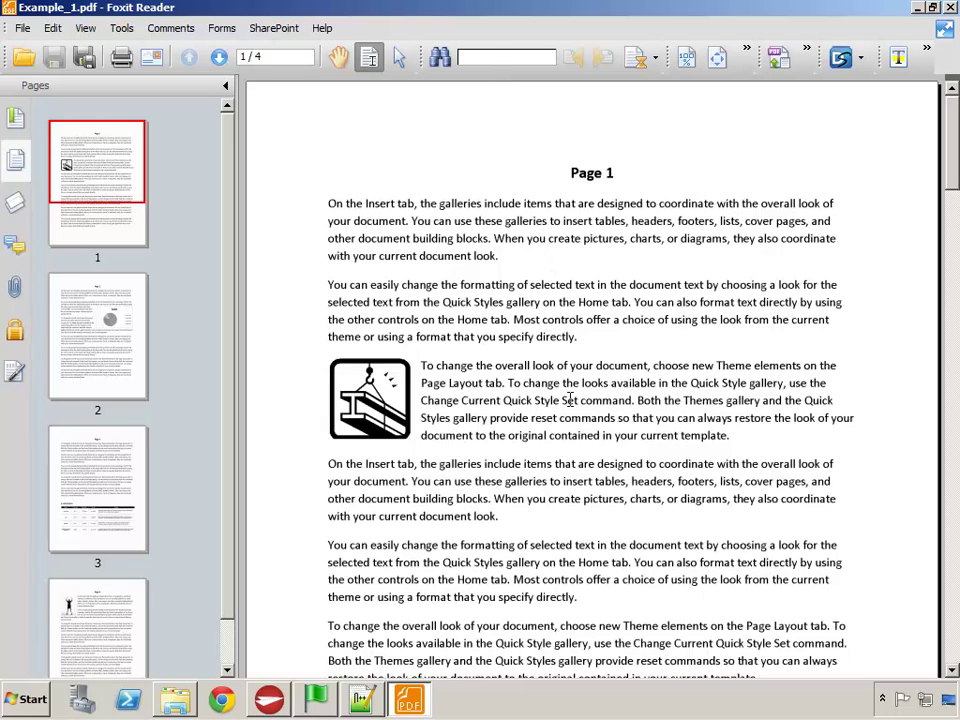
# Step: Search the PDF for "document", go through several matches, and close the file
pyautogui.write('document')
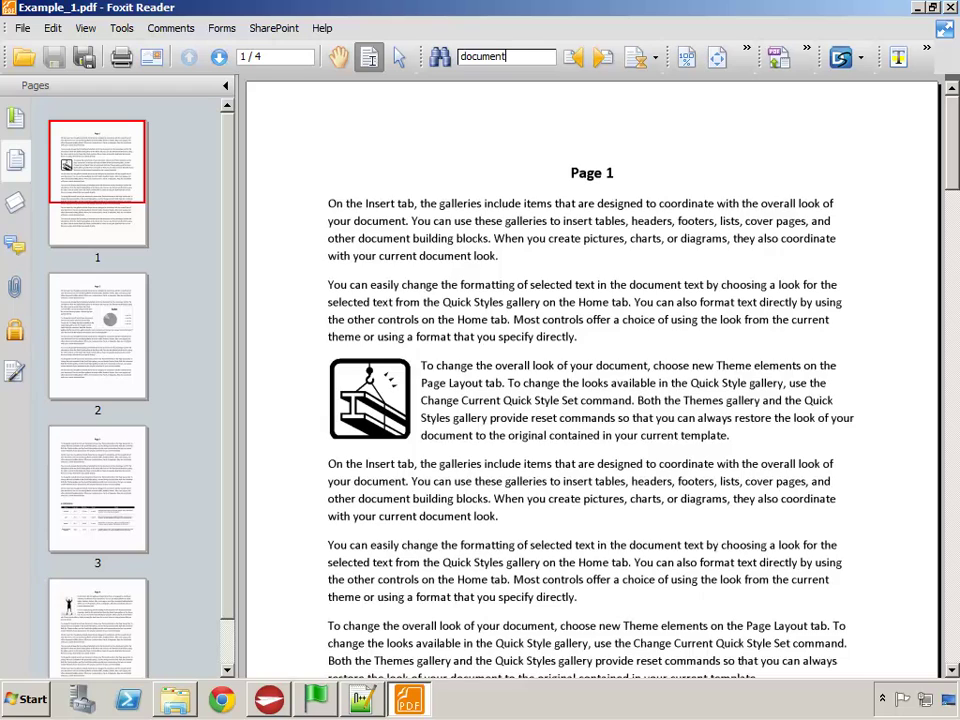
pyautogui.press('Return')
pyautogui.press('Return')
pyautogui.press('Return')
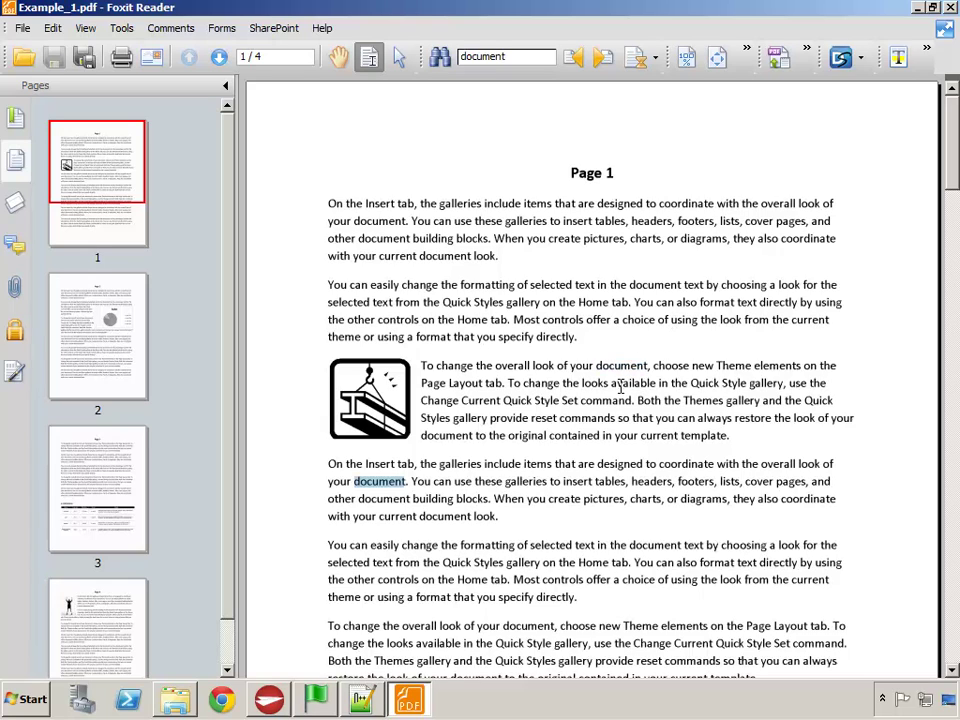
pyautogui.click(951, 8)
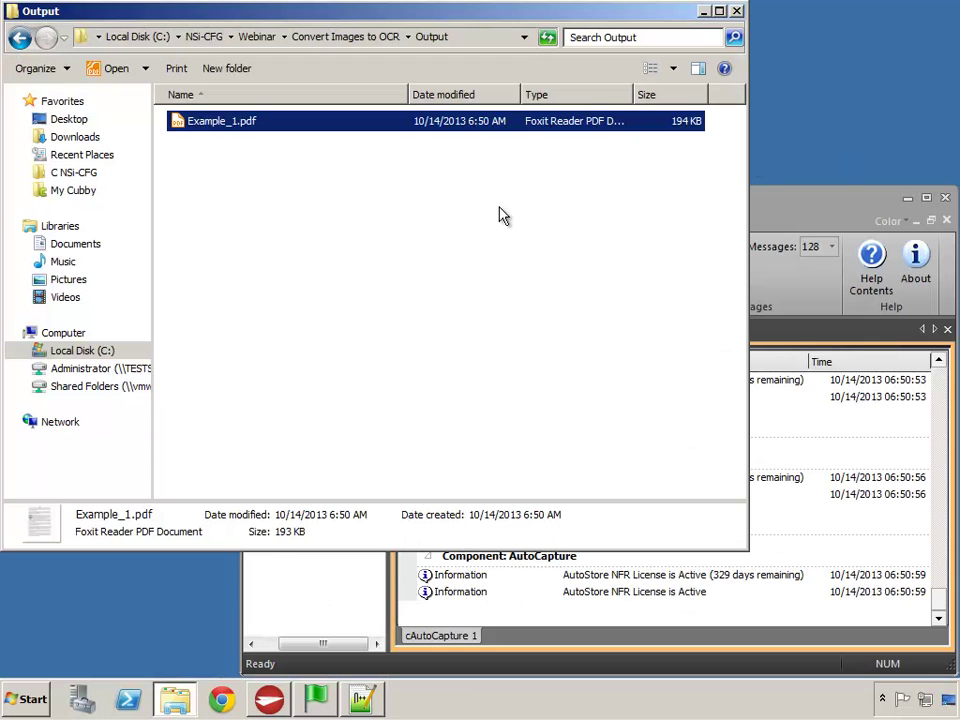
# Step: From the AutoCapture folder in Sample Files, send Sample Document.tif through the Send to Folder DOCX (MS Word 2007) form with Example as the FileName
pyautogui.click(19, 38)
pyautogui.doubleClick(178, 226)
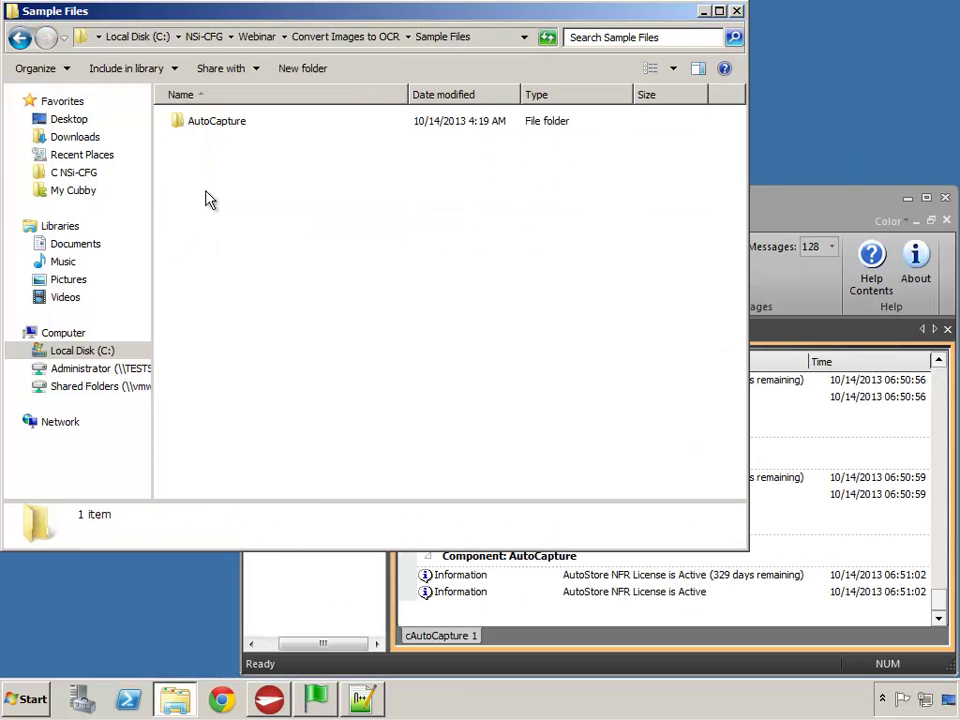
pyautogui.doubleClick(190, 123)
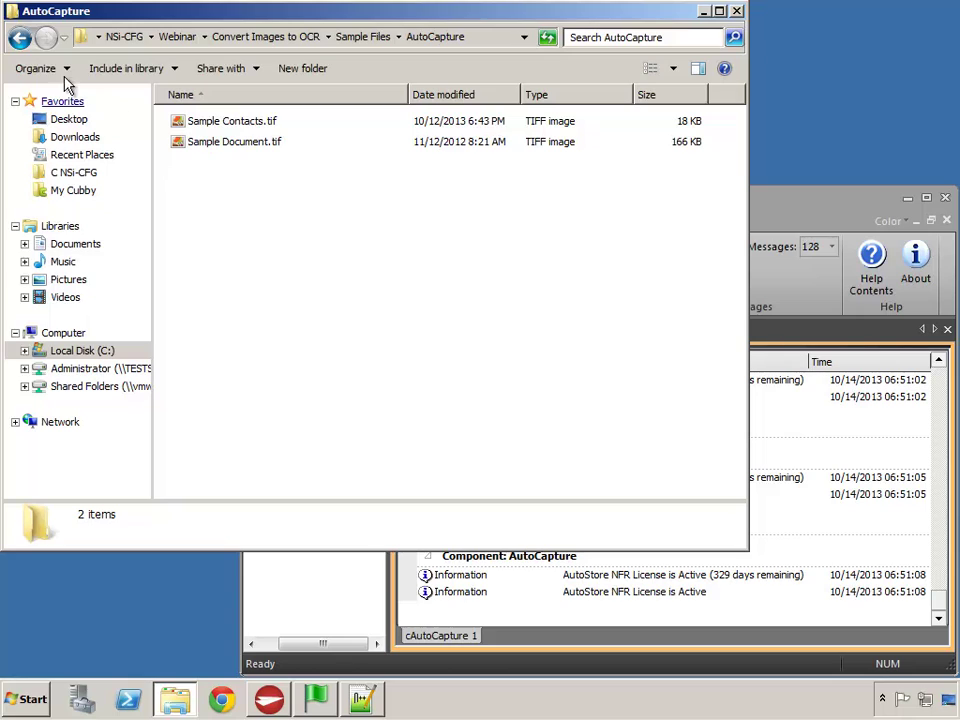
pyautogui.click(239, 145)
pyautogui.rightClick(236, 145)
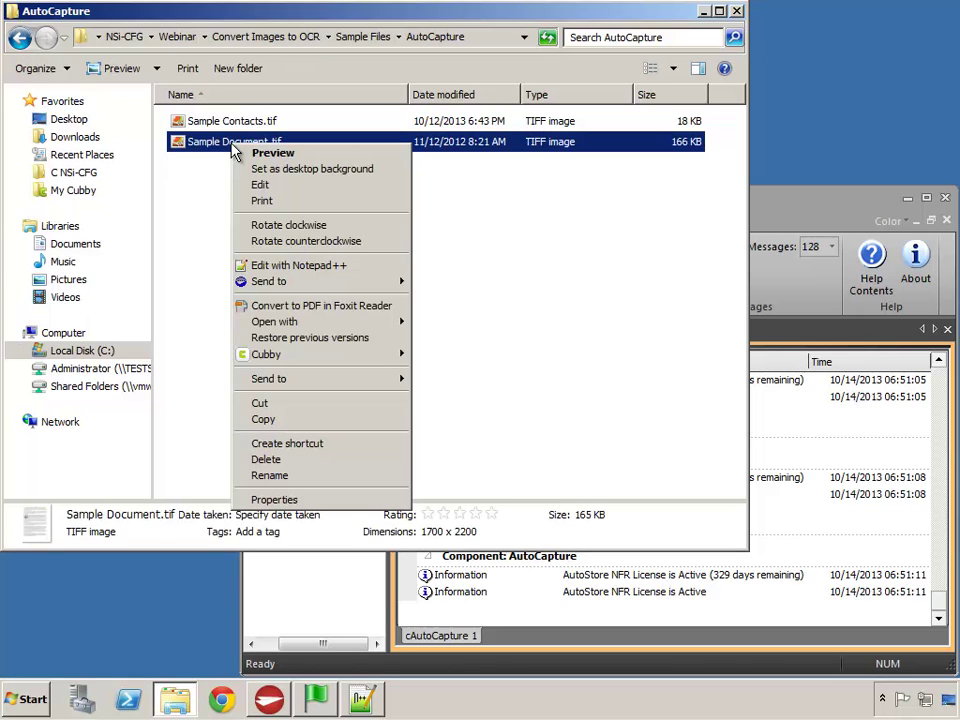
pyautogui.moveTo(405, 282)
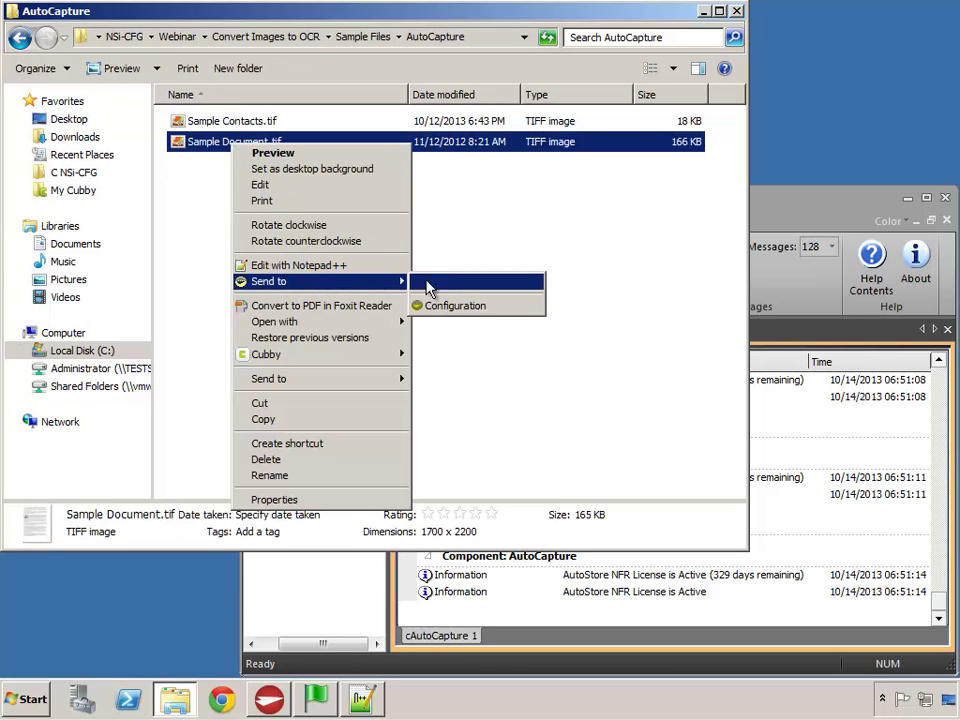
pyautogui.click(561, 282)
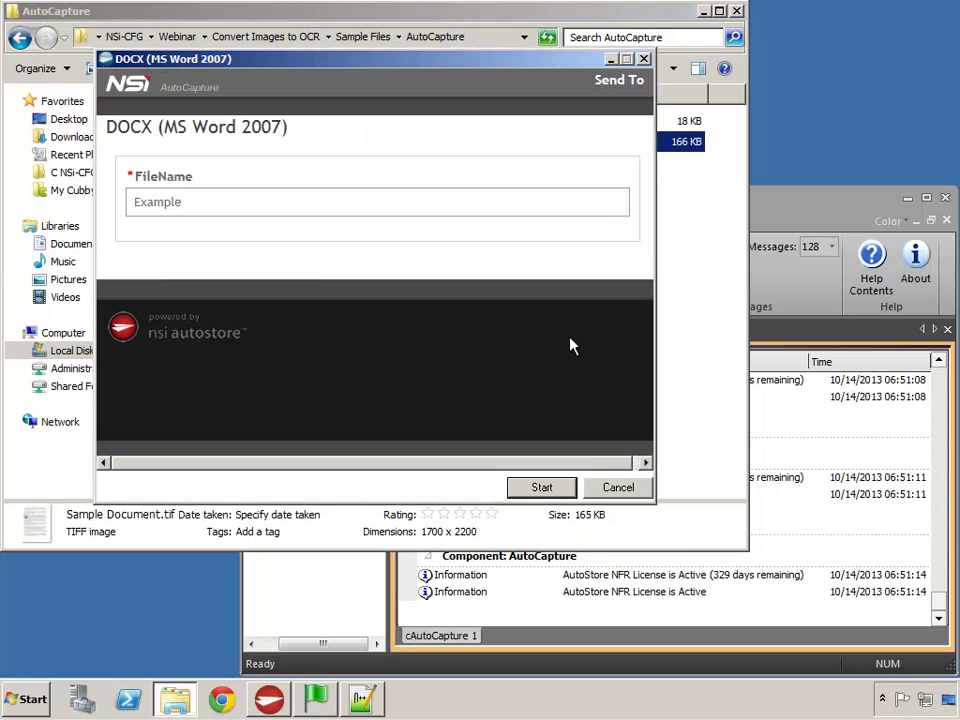
pyautogui.click(524, 486)
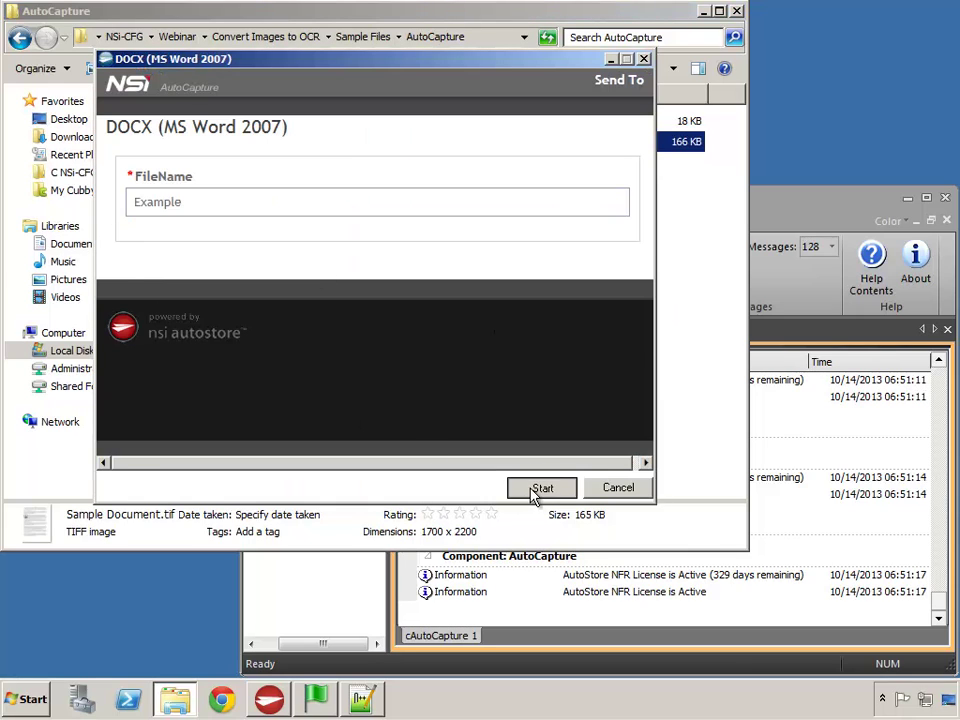
# Step: Open Example_1.docx from the Output folder, review the converted text, and close the document
pyautogui.click(19, 37)
pyautogui.click(19, 37)
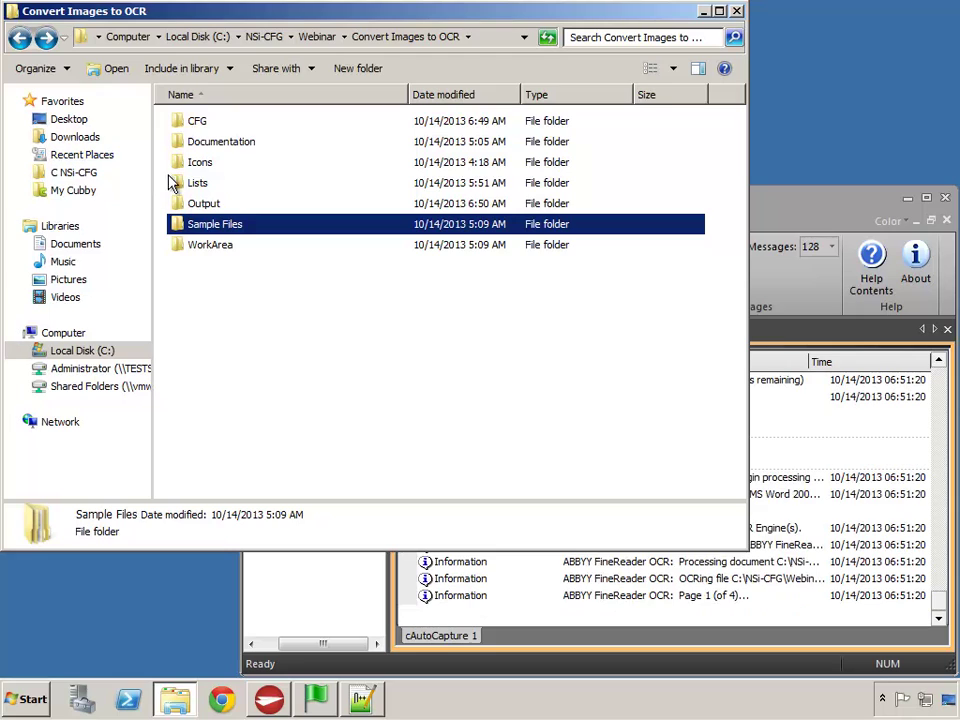
pyautogui.doubleClick(203, 203)
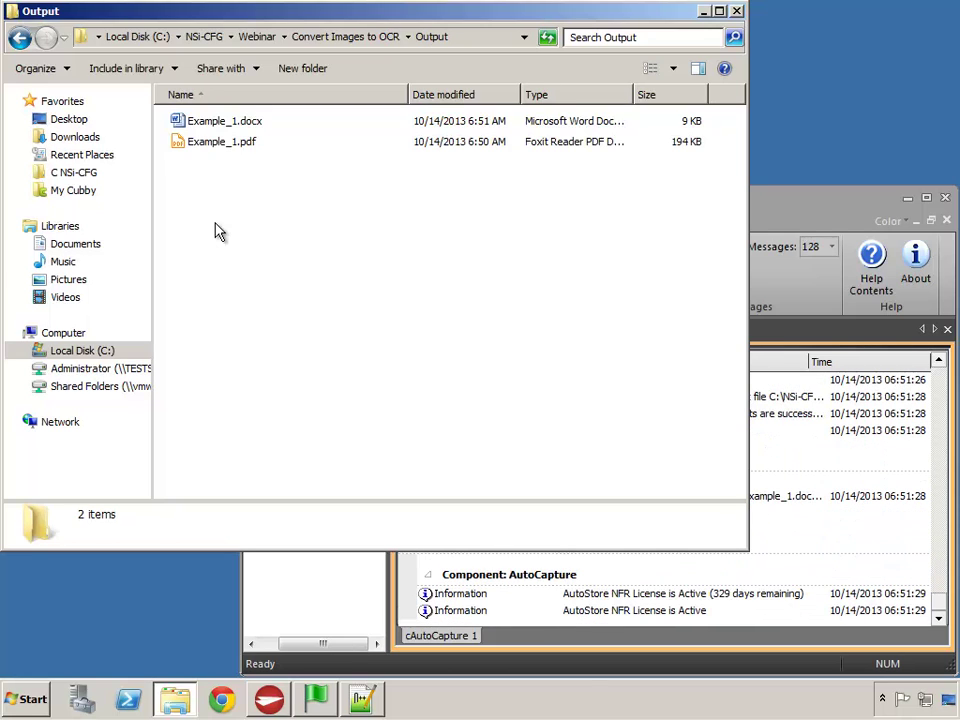
pyautogui.doubleClick(178, 125)
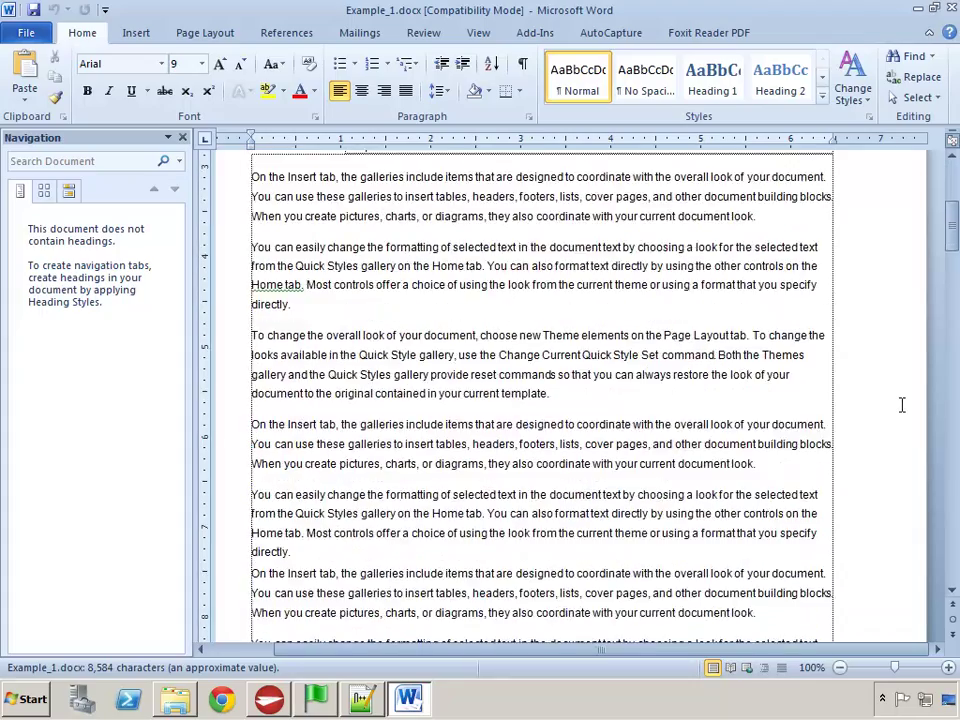
pyautogui.click(951, 8)
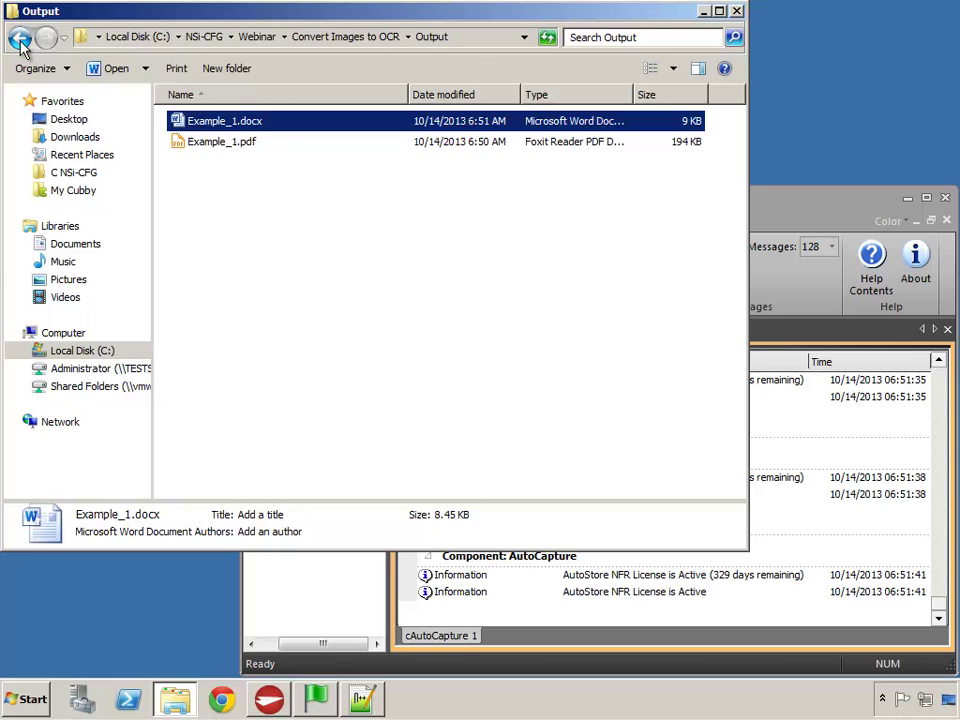
# Step: Go back to the AutoCapture folder in Sample Files, preview Sample Contacts.tif, and close the viewer
pyautogui.click(19, 38)
pyautogui.doubleClick(200, 228)
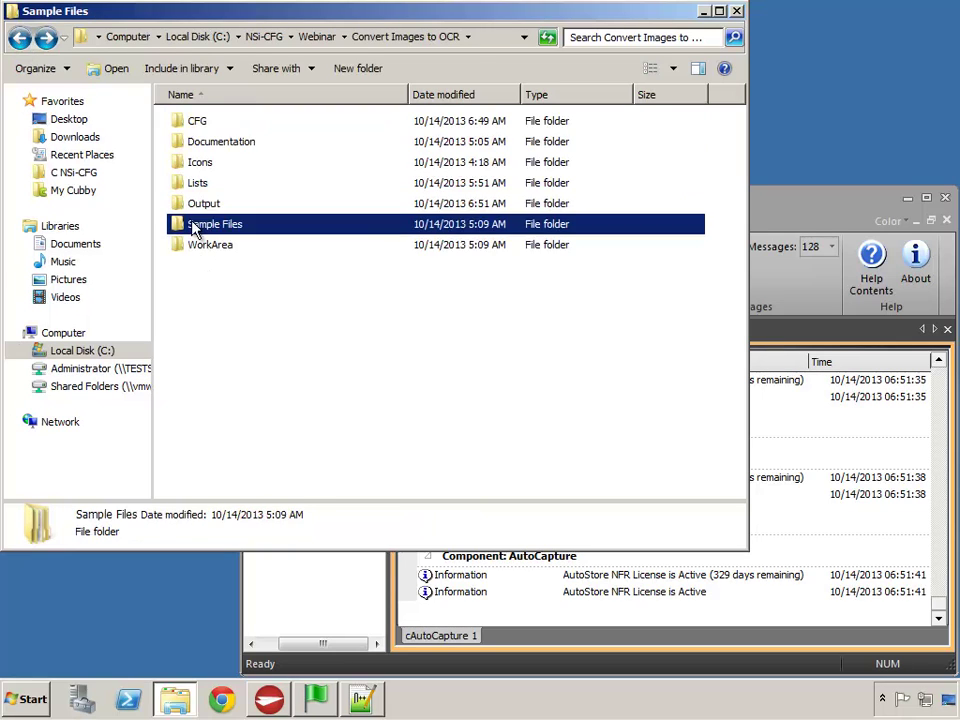
pyautogui.doubleClick(184, 128)
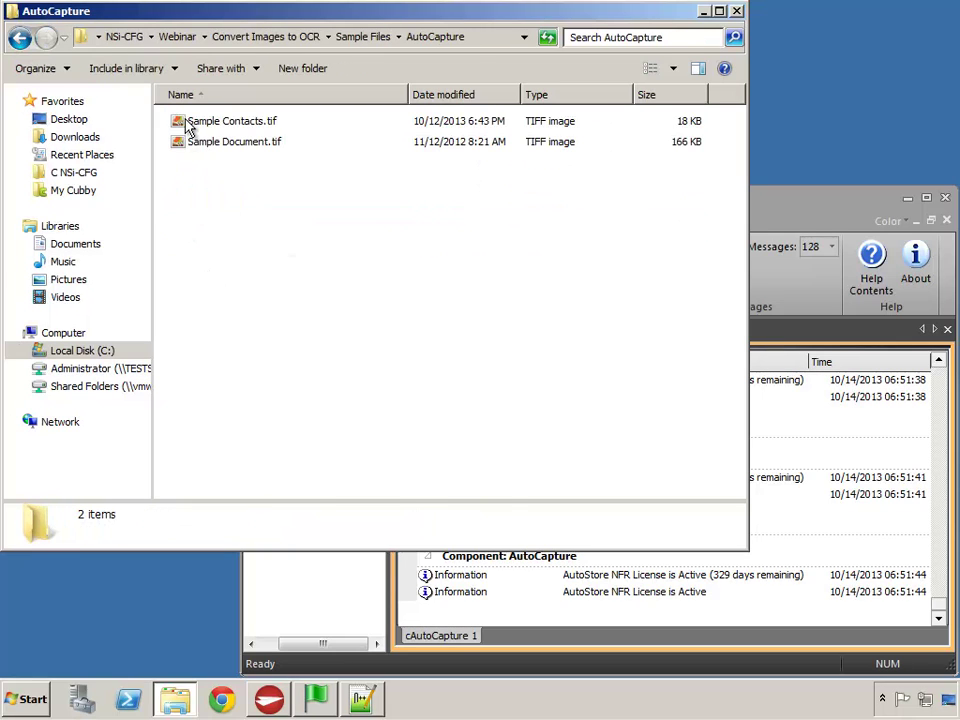
pyautogui.click(188, 124)
pyautogui.doubleClick(188, 124)
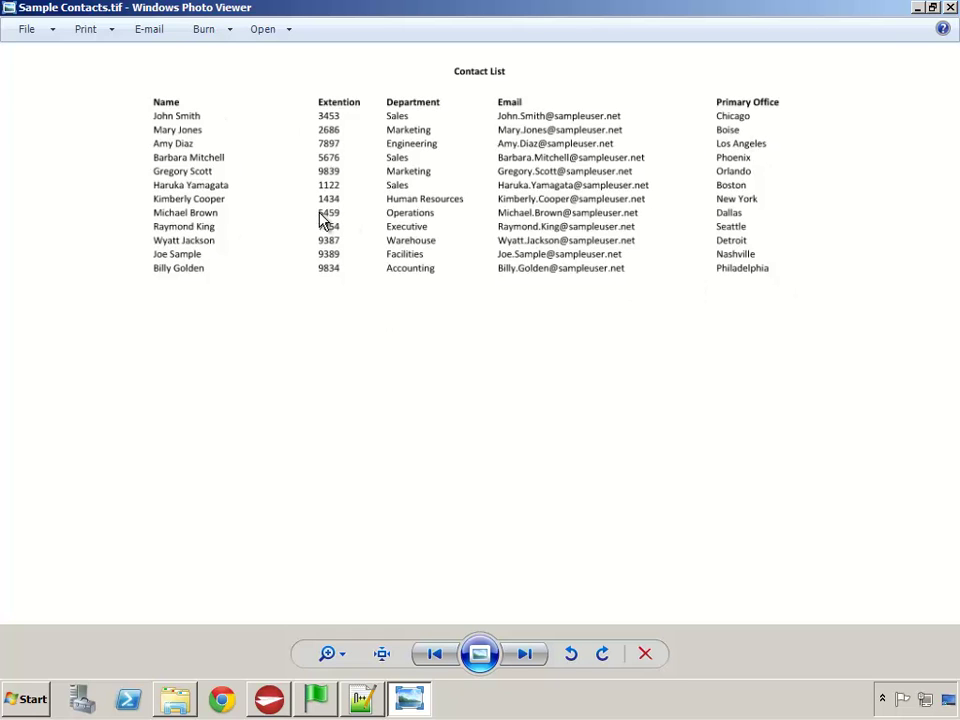
pyautogui.click(950, 7)
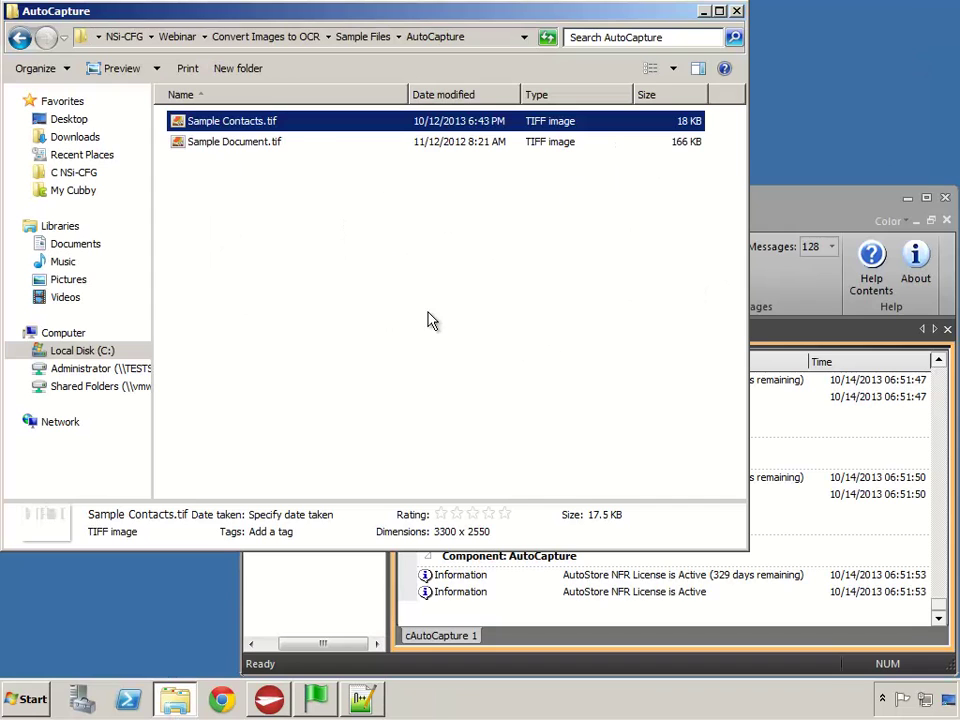
# Step: Send Sample Contacts.tif through the Send to Folder (Form) XLSX (MS Excel 2007) form with Example as the FileName
pyautogui.rightClick(185, 122)
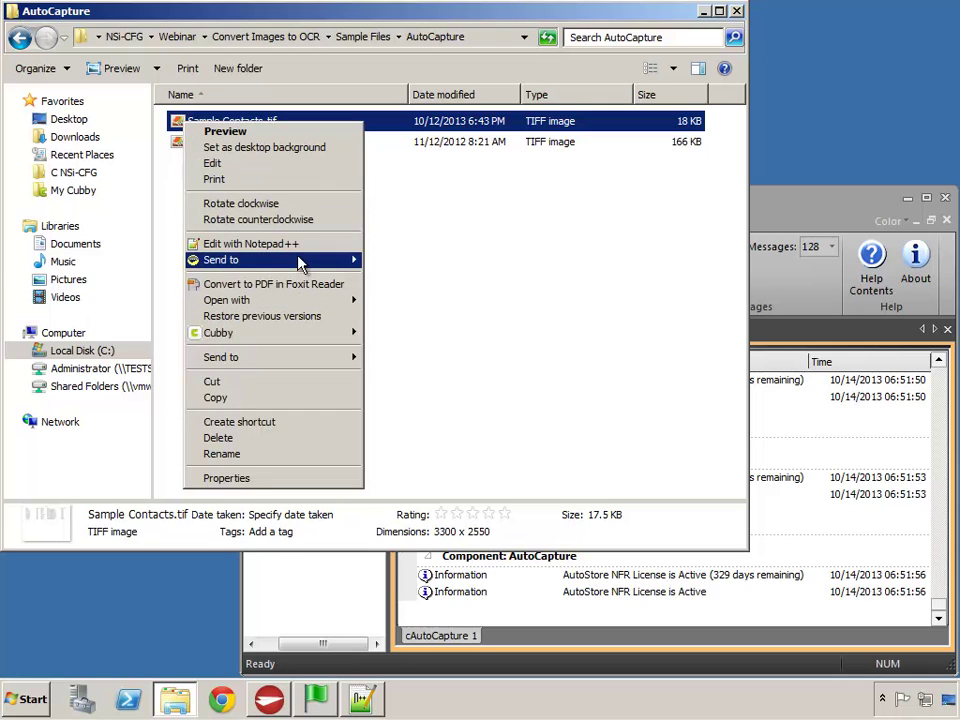
pyautogui.moveTo(300, 262)
pyautogui.moveTo(435, 271)
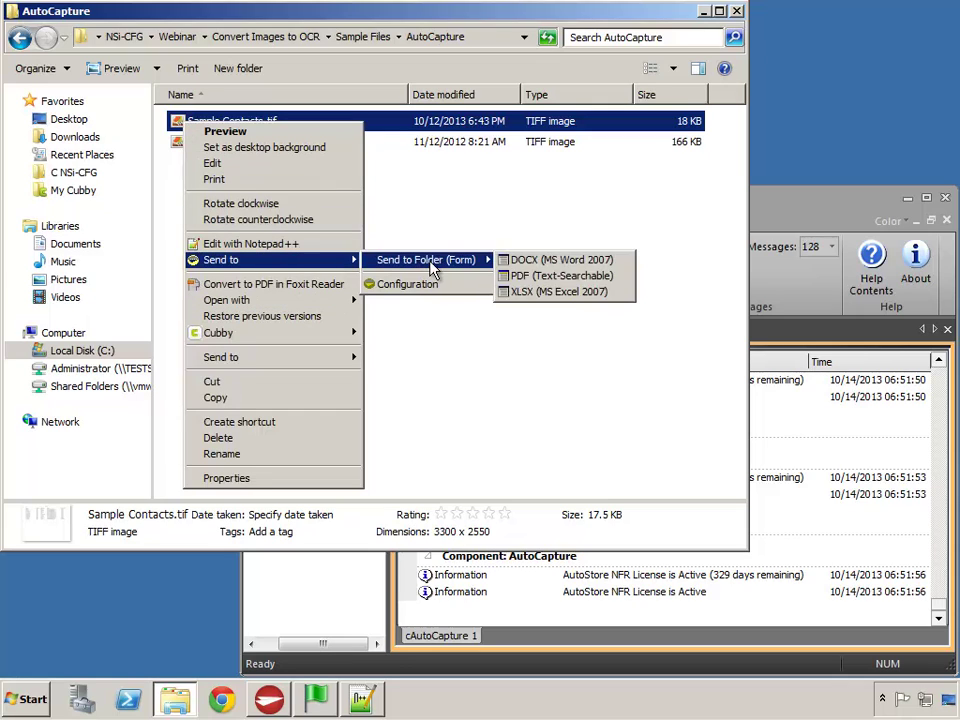
pyautogui.click(557, 292)
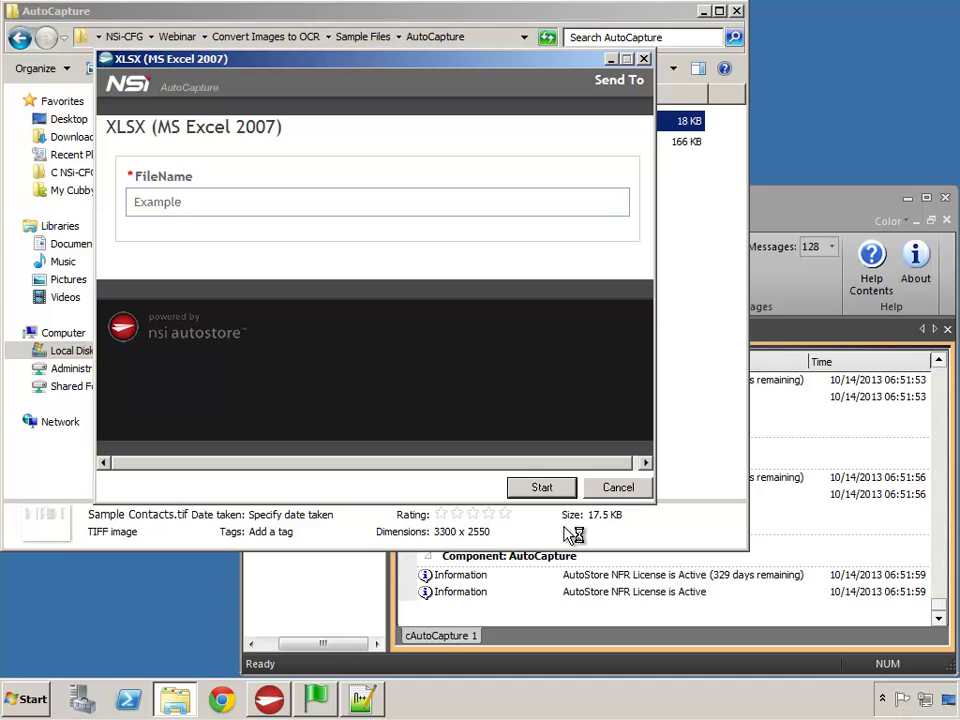
pyautogui.click(541, 487)
# Step: Open Example_1.xlsx from the Output folder to examine the converted contact list
pyautogui.click(21, 40)
pyautogui.click(21, 40)
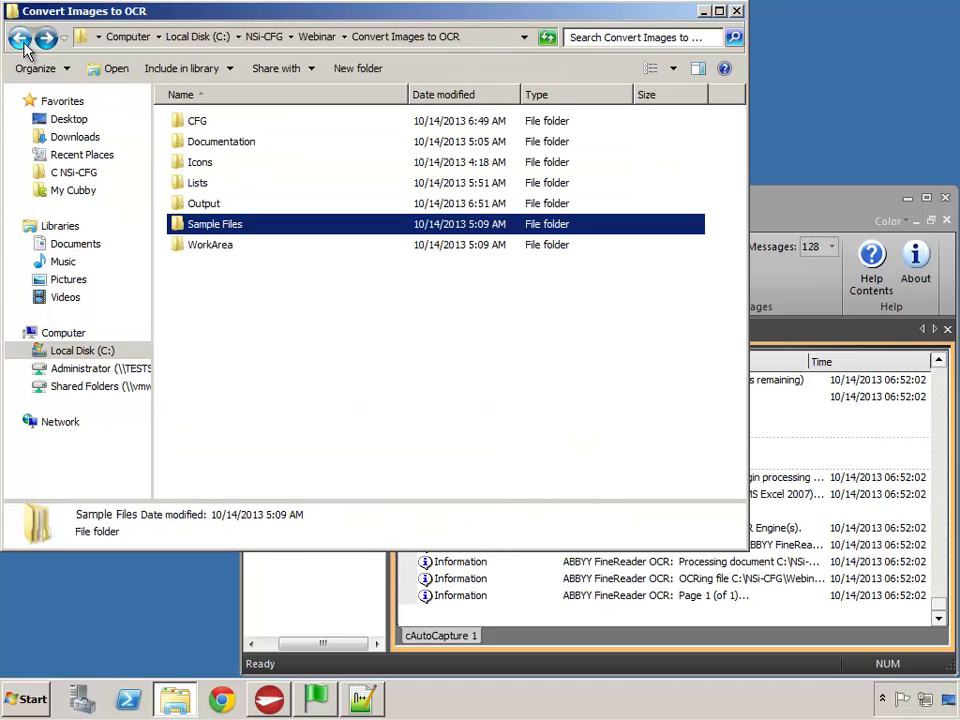
pyautogui.doubleClick(198, 201)
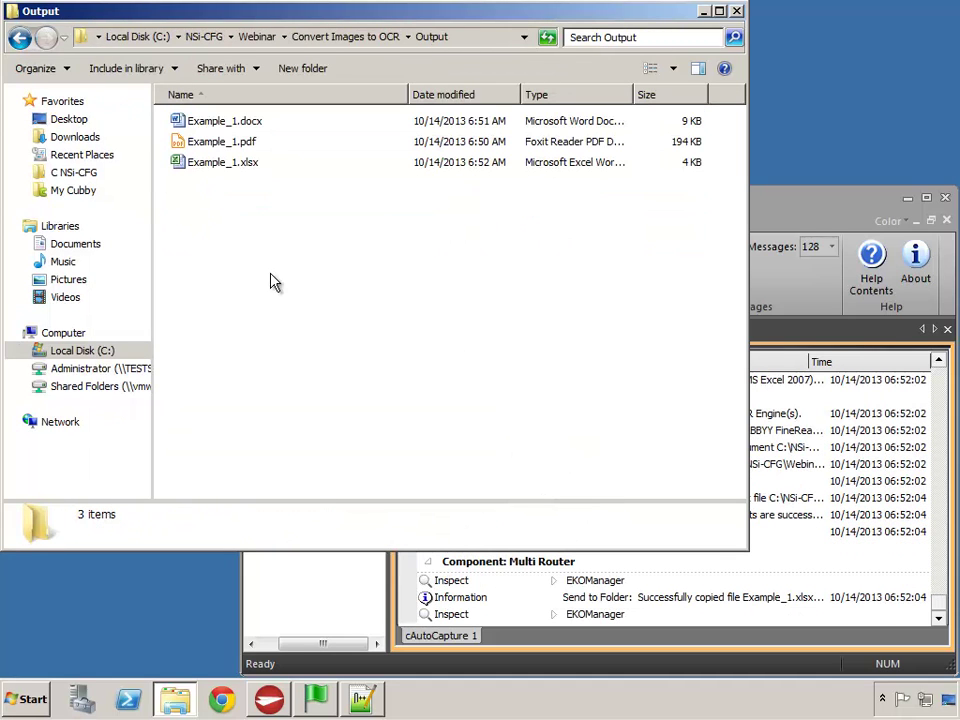
pyautogui.click(239, 164)
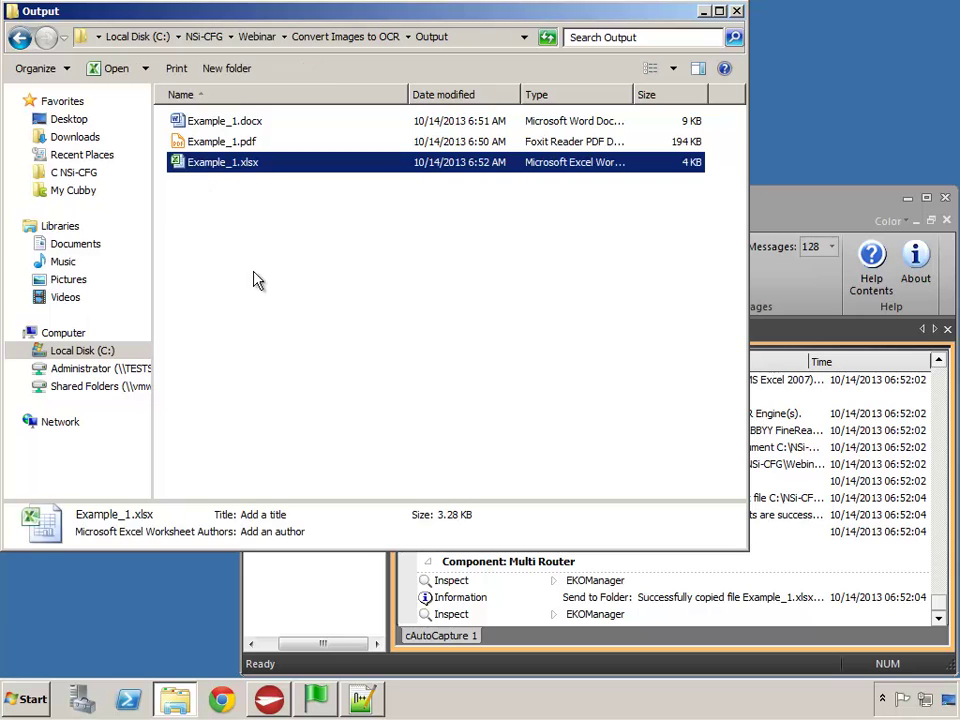
pyautogui.doubleClick(178, 163)
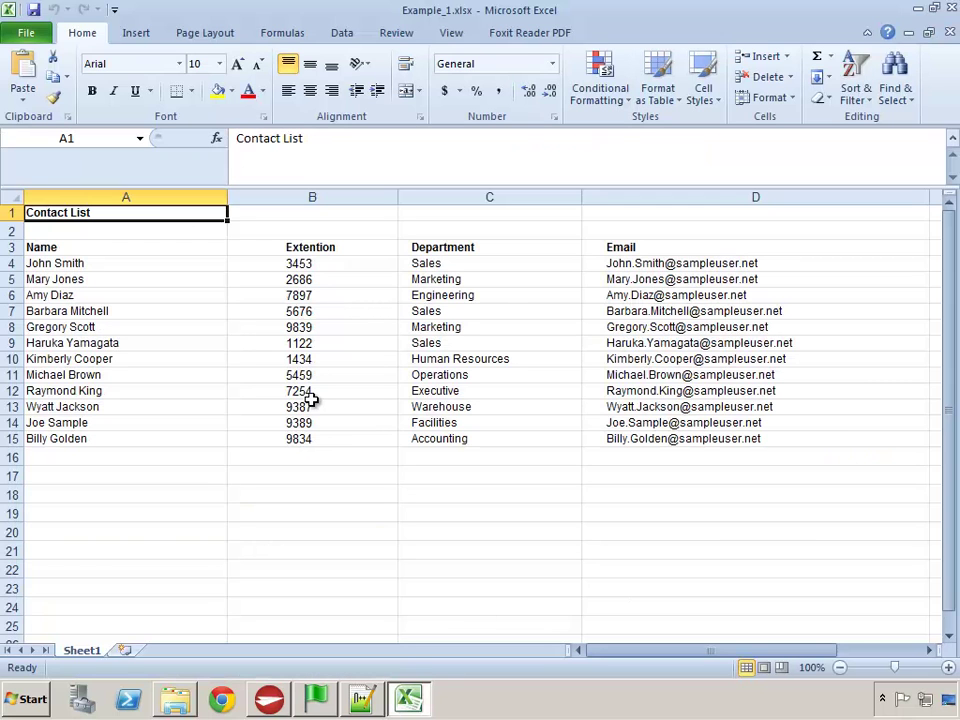
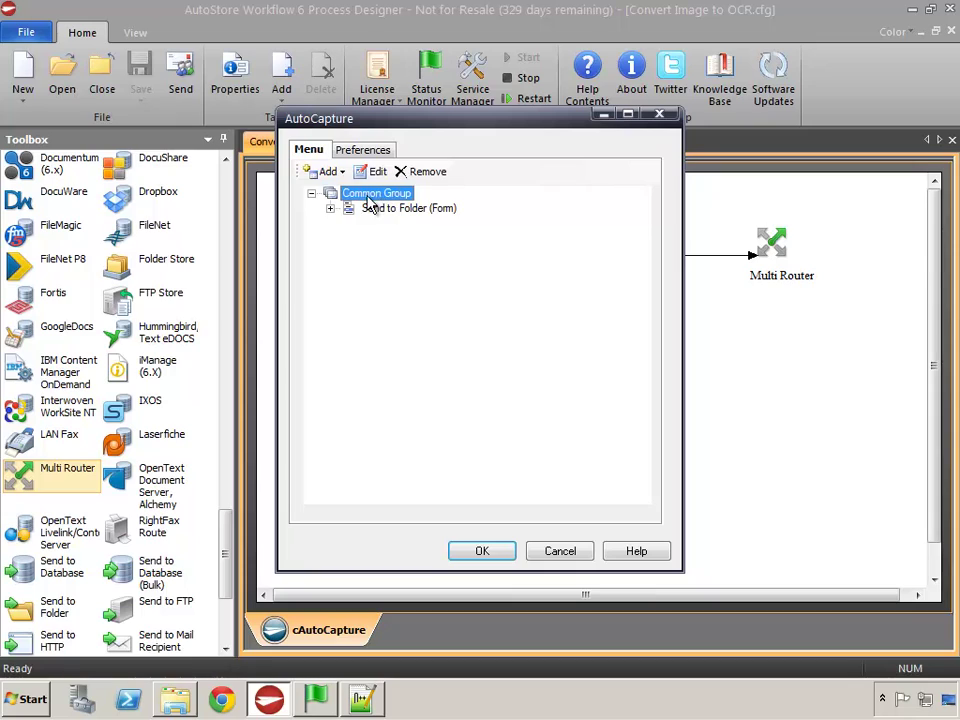
# Step: In the AutoCapture settings, add a menu named Send to Folder (List) under Common Group and select it
pyautogui.click(340, 172)
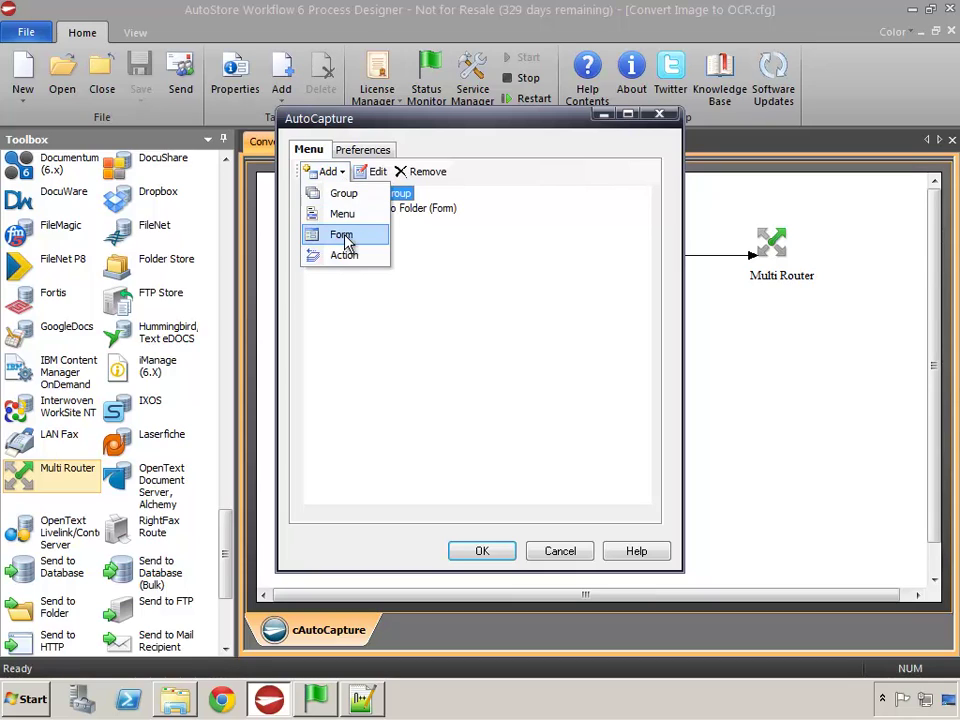
pyautogui.click(340, 214)
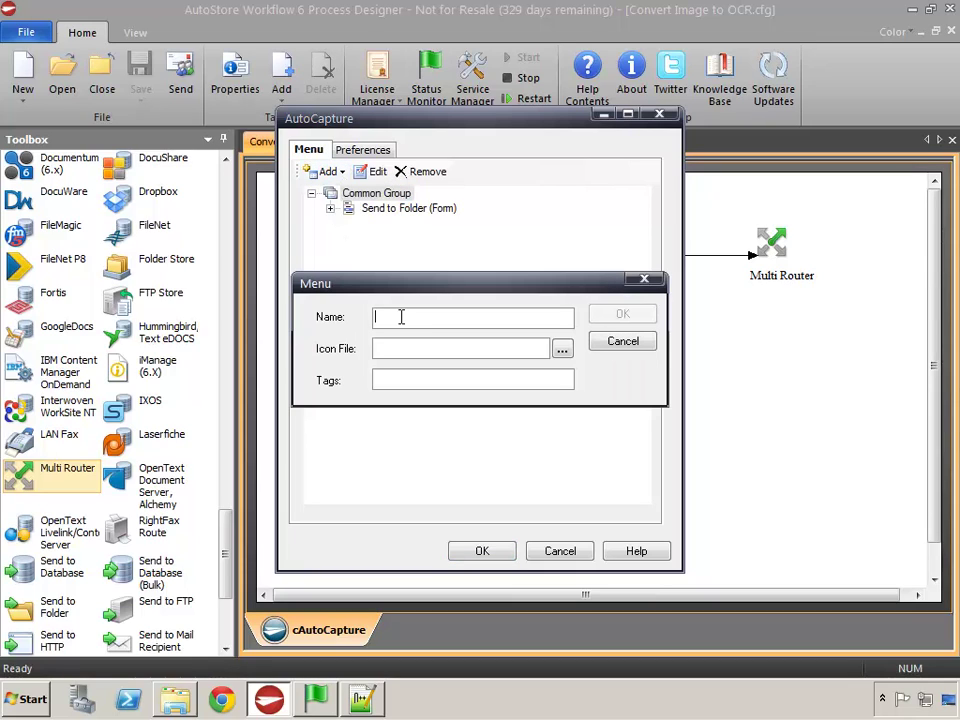
pyautogui.write('Send to ')
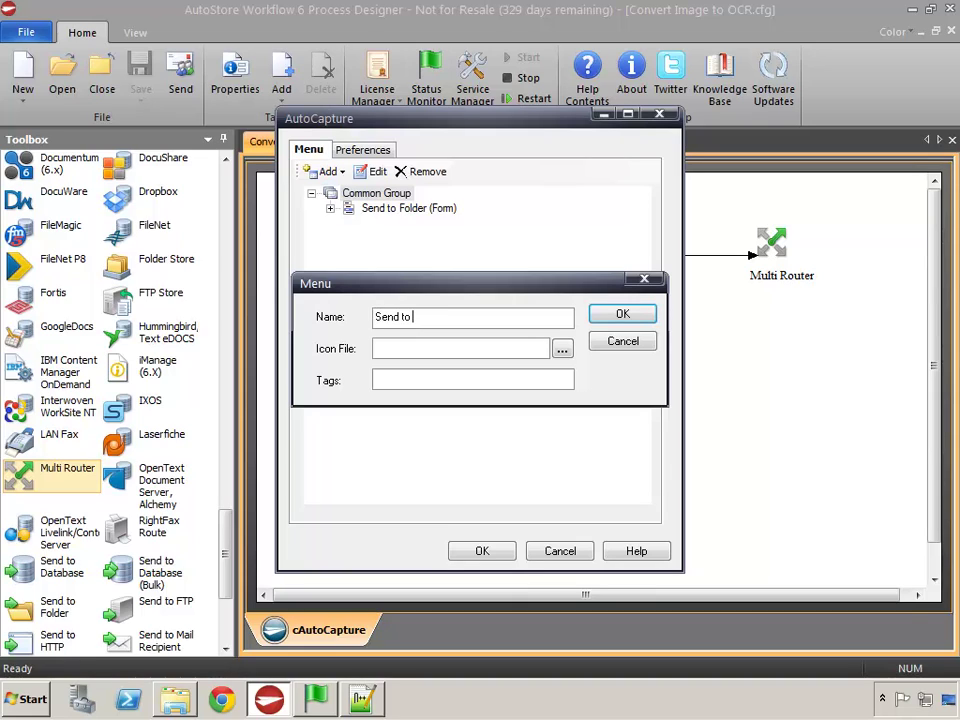
pyautogui.write('Folder (List)')
pyautogui.click(622, 315)
pyautogui.click(394, 229)
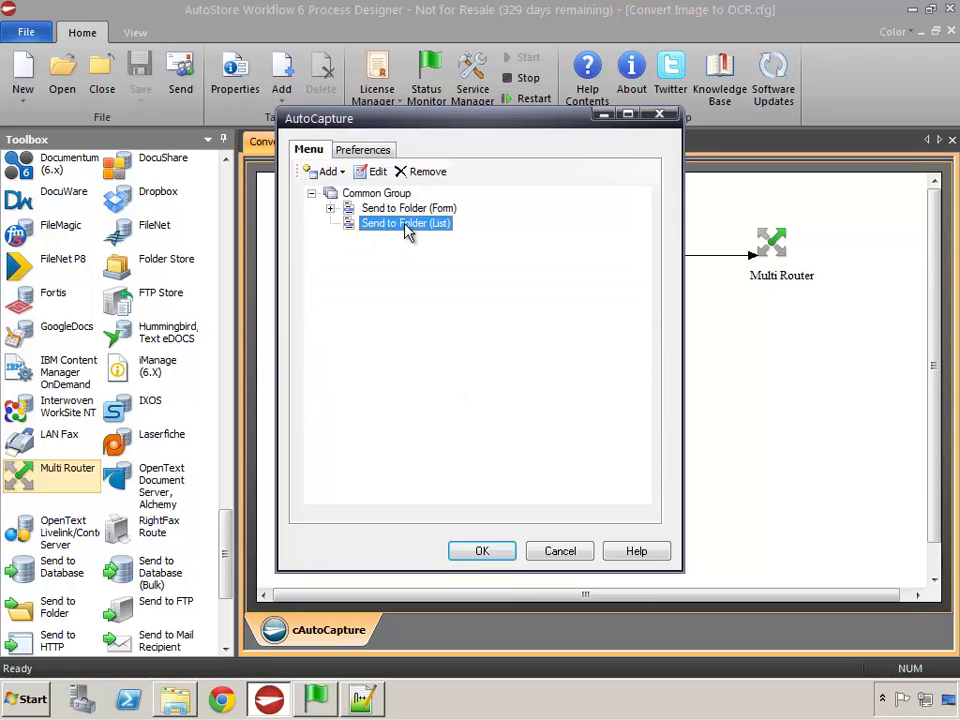
# Step: Add a form named Send to OCR with the button name Start under the Send to Folder (List) menu
pyautogui.click(330, 173)
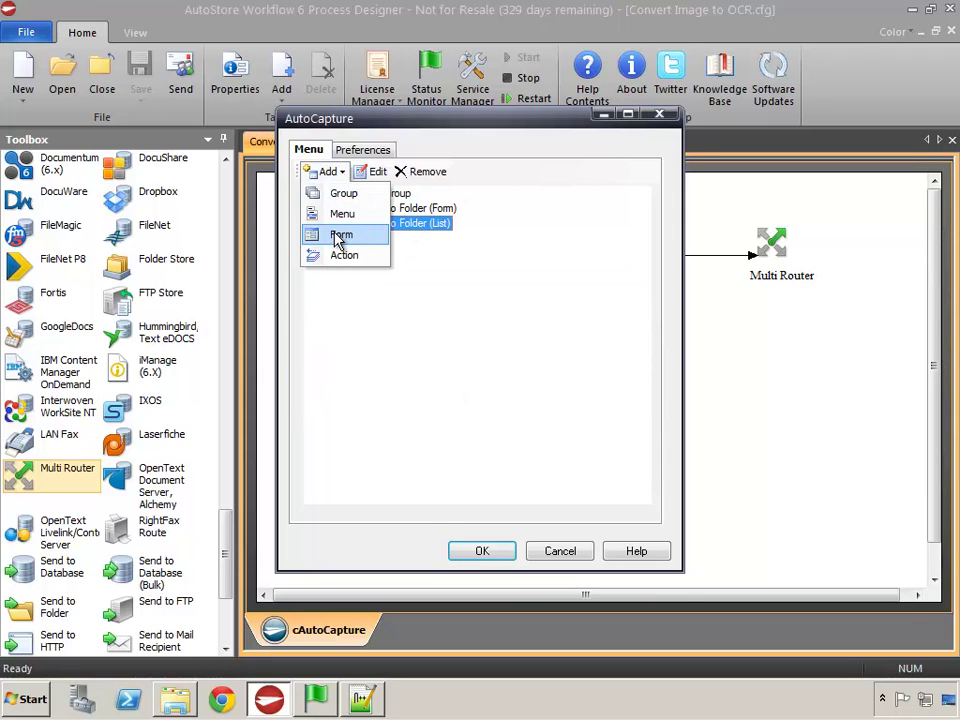
pyautogui.click(343, 236)
pyautogui.click(418, 113)
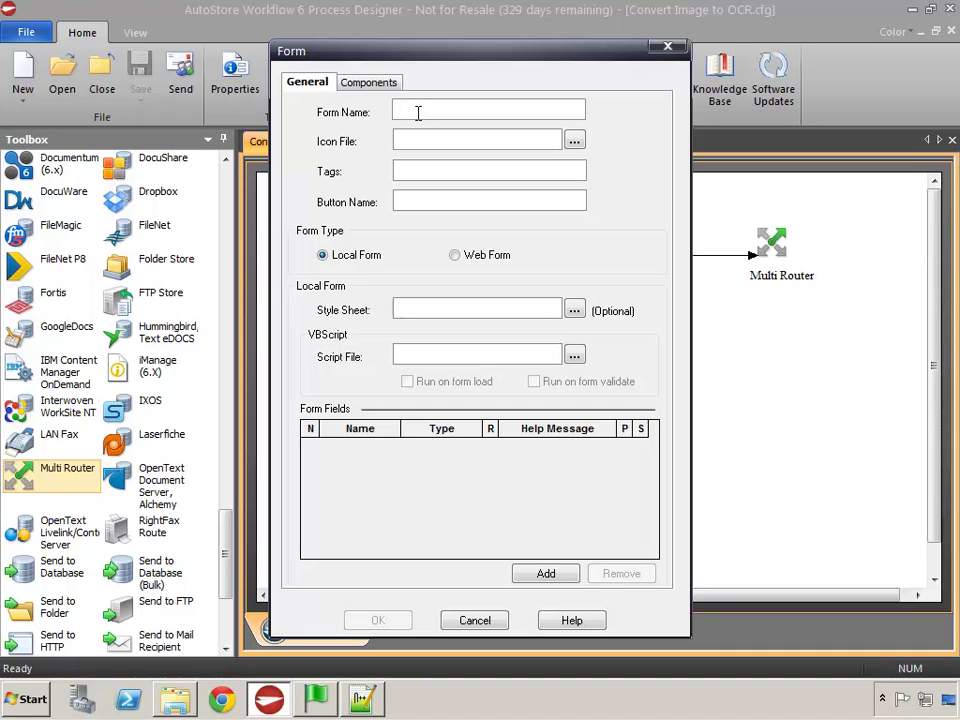
pyautogui.write('Send to OCR')
pyautogui.click(450, 198)
pyautogui.write('Start')
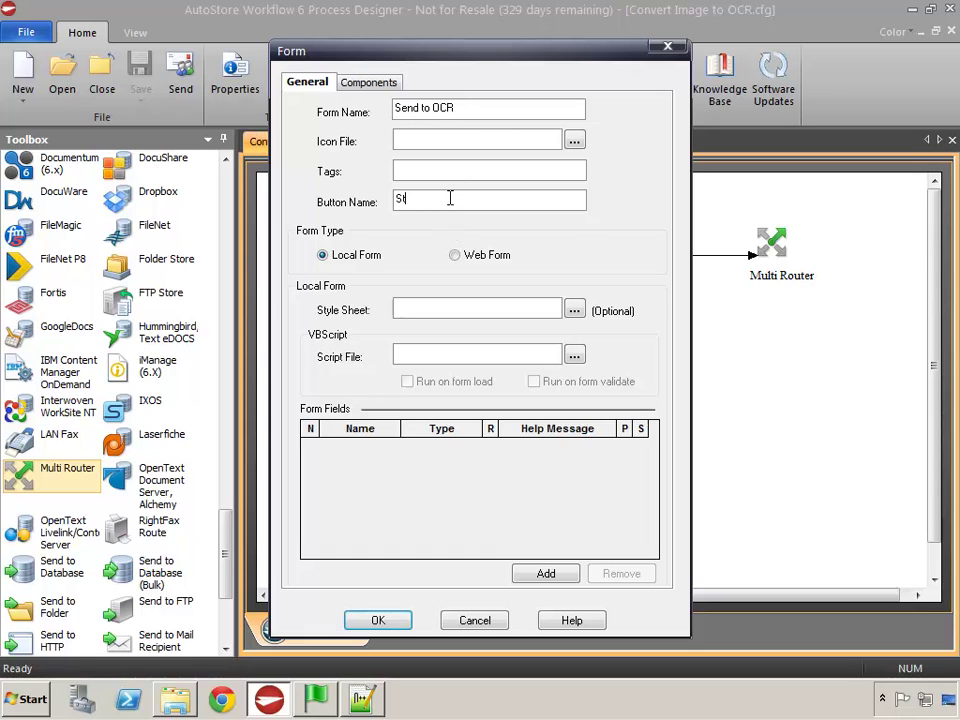
# Step: Add two form fields, and make the first a required string field named FileName with the default value Example
pyautogui.click(541, 573)
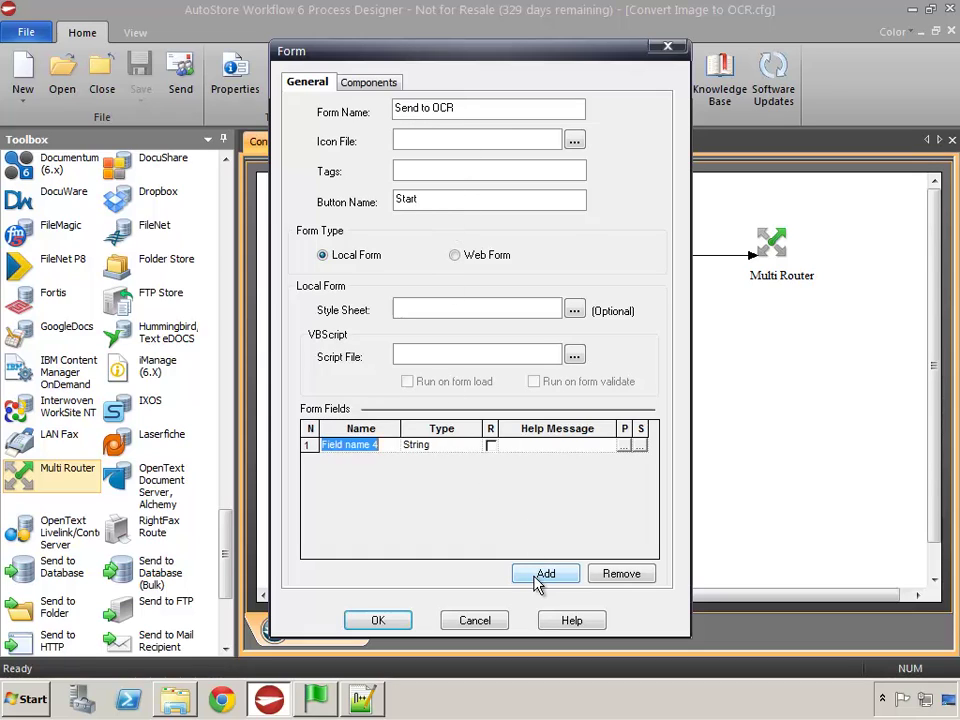
pyautogui.click(541, 573)
pyautogui.click(392, 445)
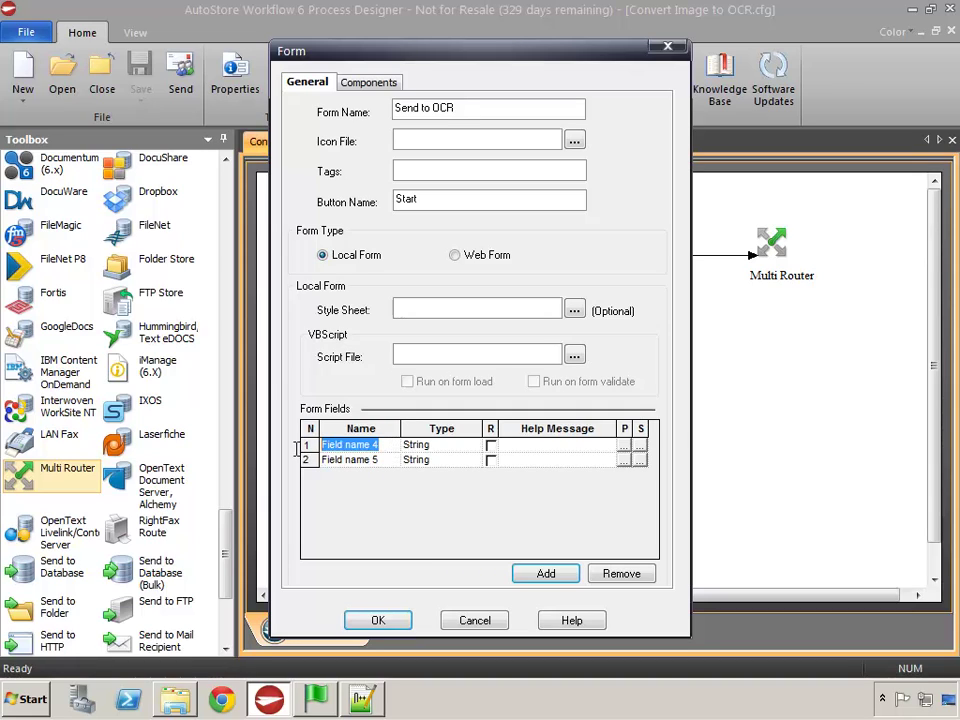
pyautogui.press('BackSpace')
pyautogui.write('File')
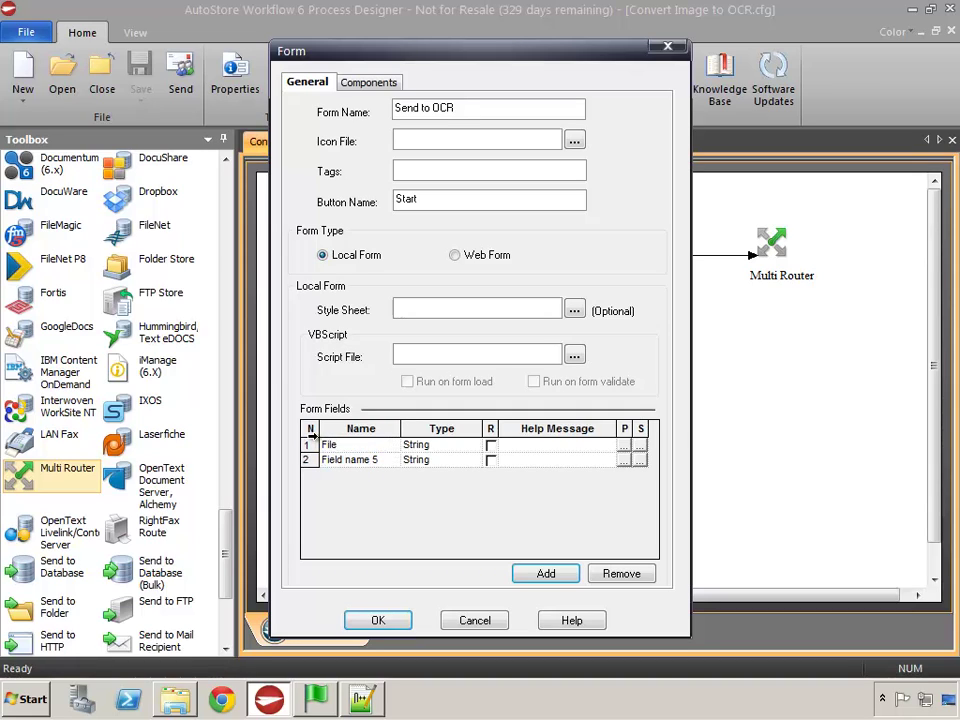
pyautogui.write('Name')
pyautogui.click(490, 446)
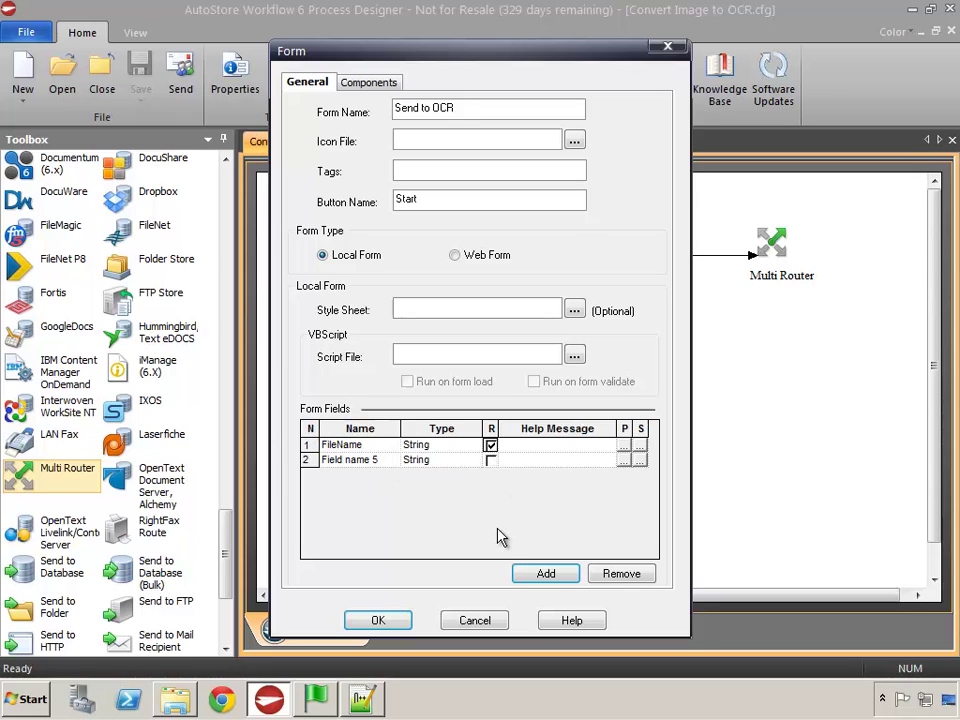
pyautogui.click(623, 446)
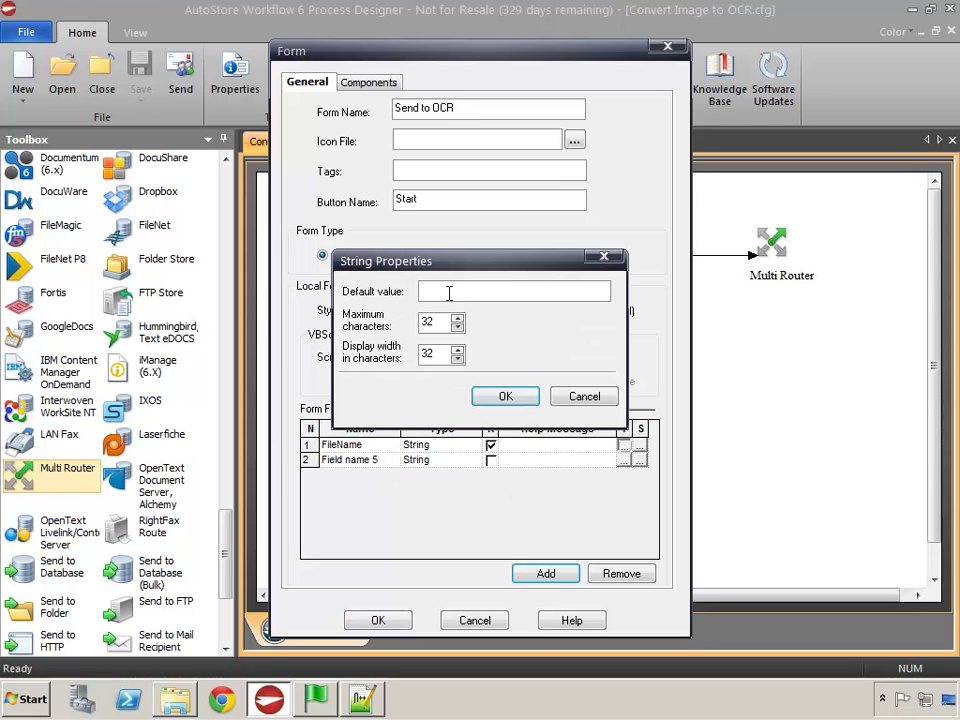
pyautogui.write('Example')
pyautogui.click(502, 396)
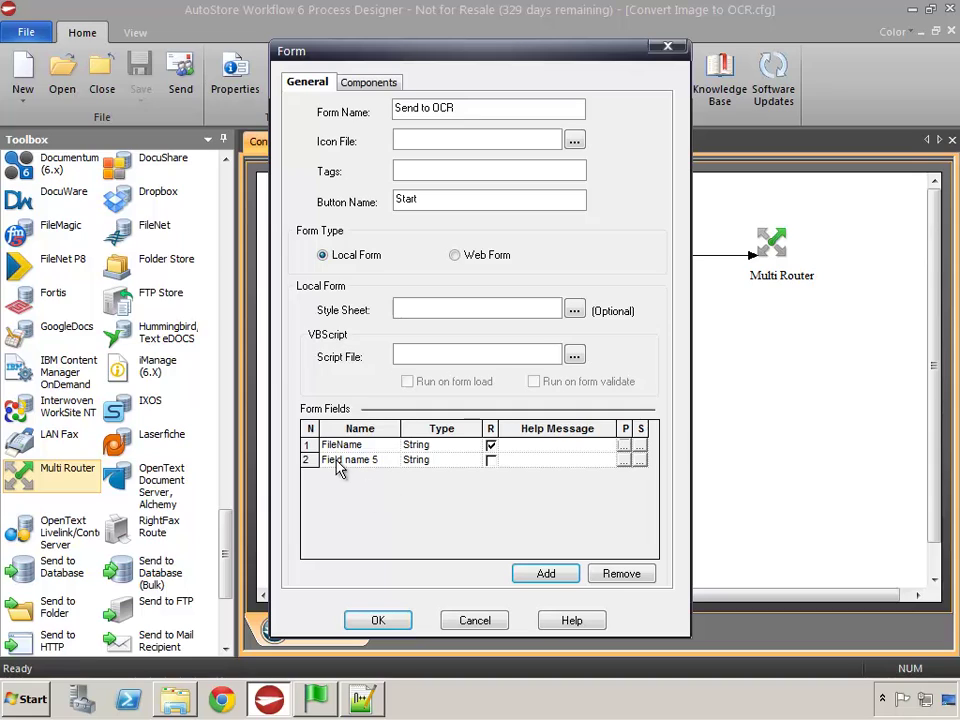
# Step: Rename the second form field FileType, set its type to String list, and make it required
pyautogui.doubleClick(381, 459)
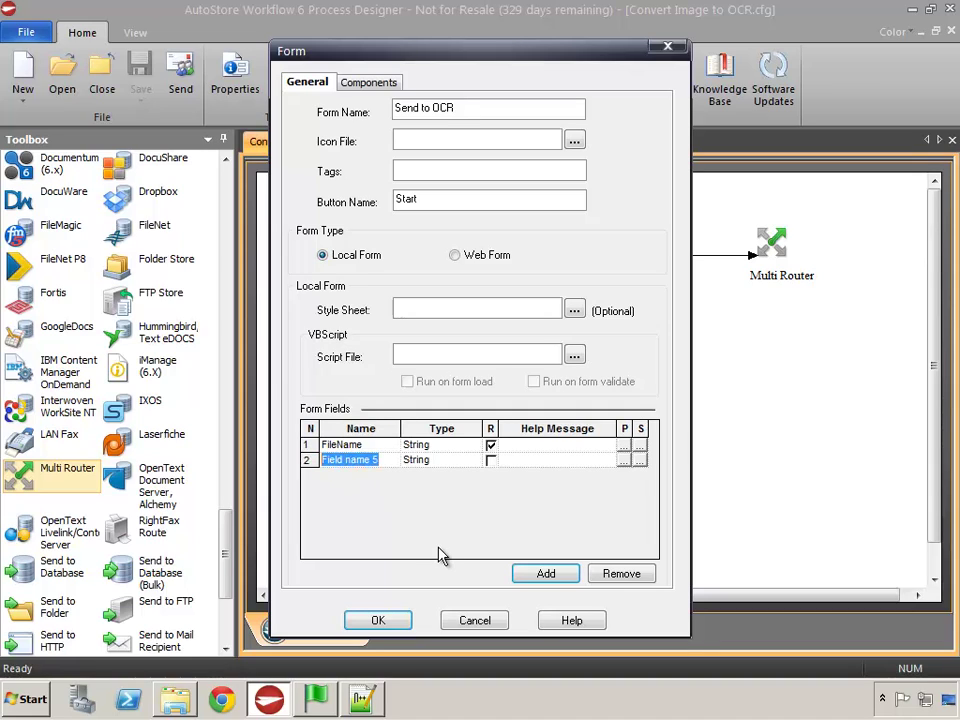
pyautogui.write('FileTy')
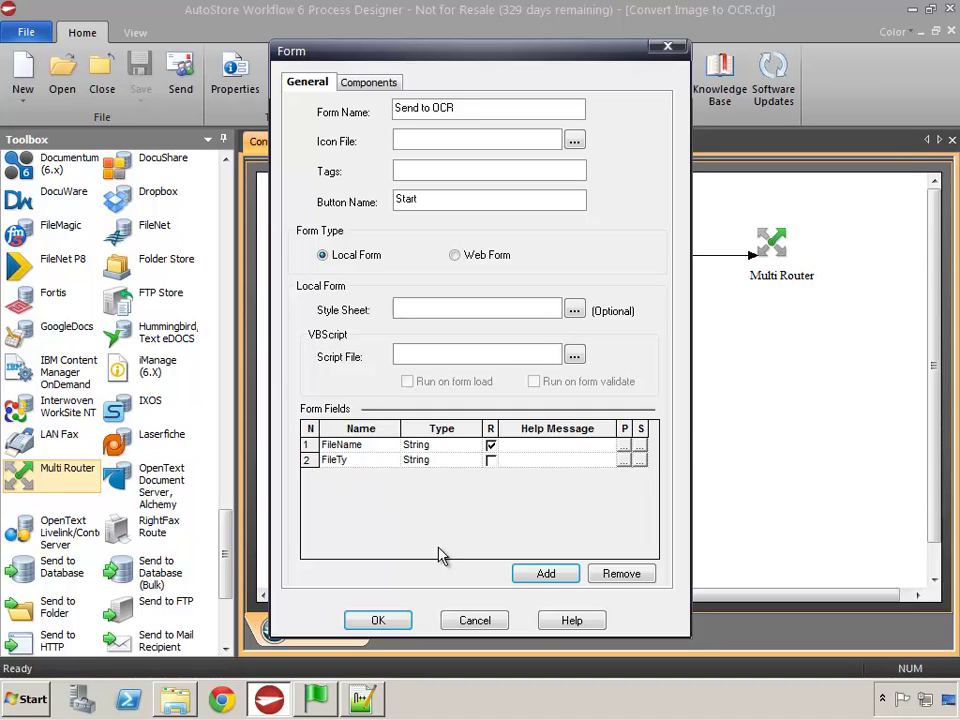
pyautogui.write('pe')
pyautogui.click(430, 460)
pyautogui.click(473, 460)
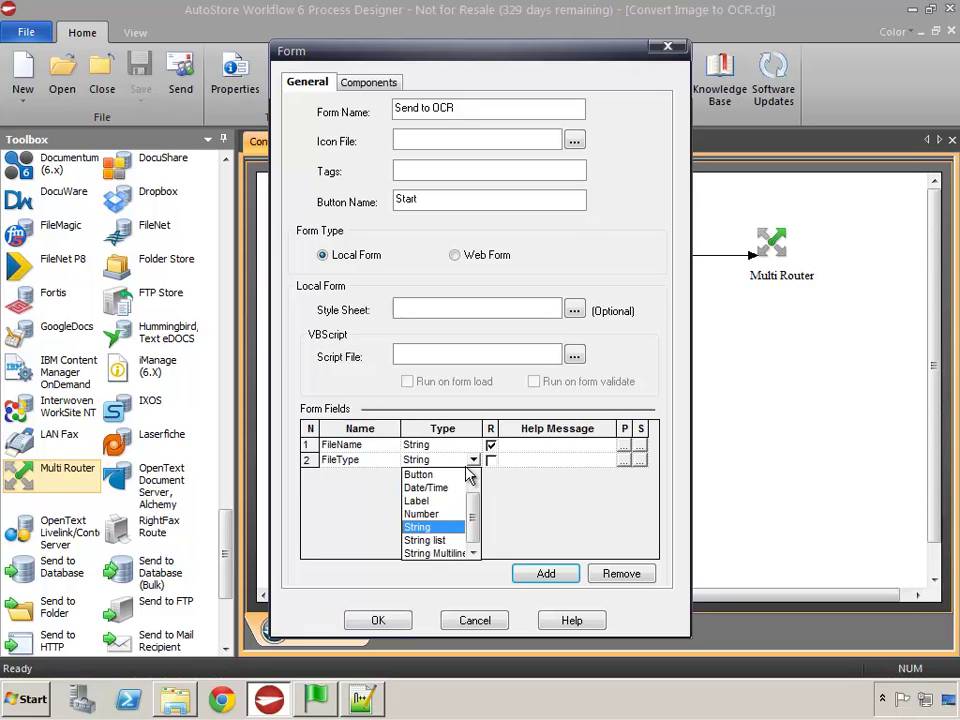
pyautogui.click(440, 540)
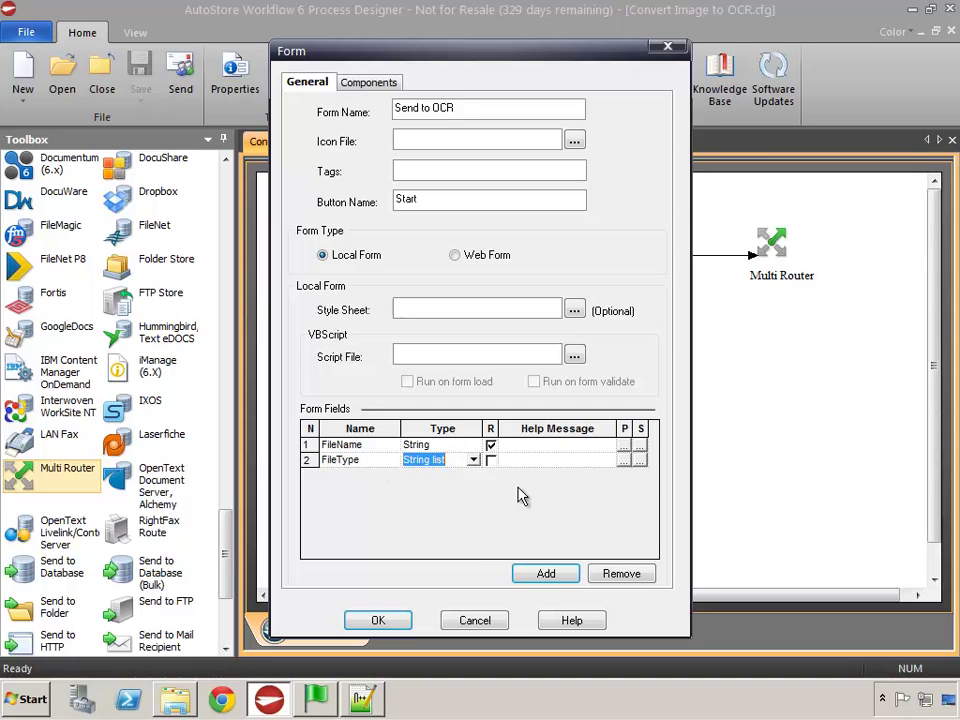
pyautogui.click(490, 460)
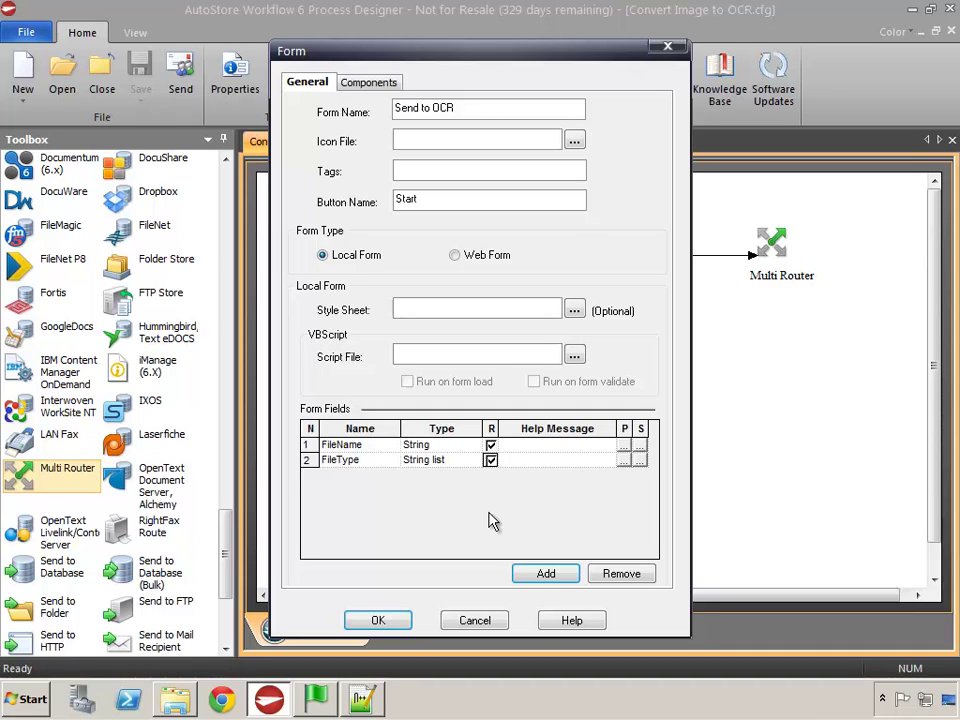
# Step: In the FileType field's string list properties, add an entry labelled DOCX (MS Word 2007) with the value DOCX
pyautogui.click(626, 460)
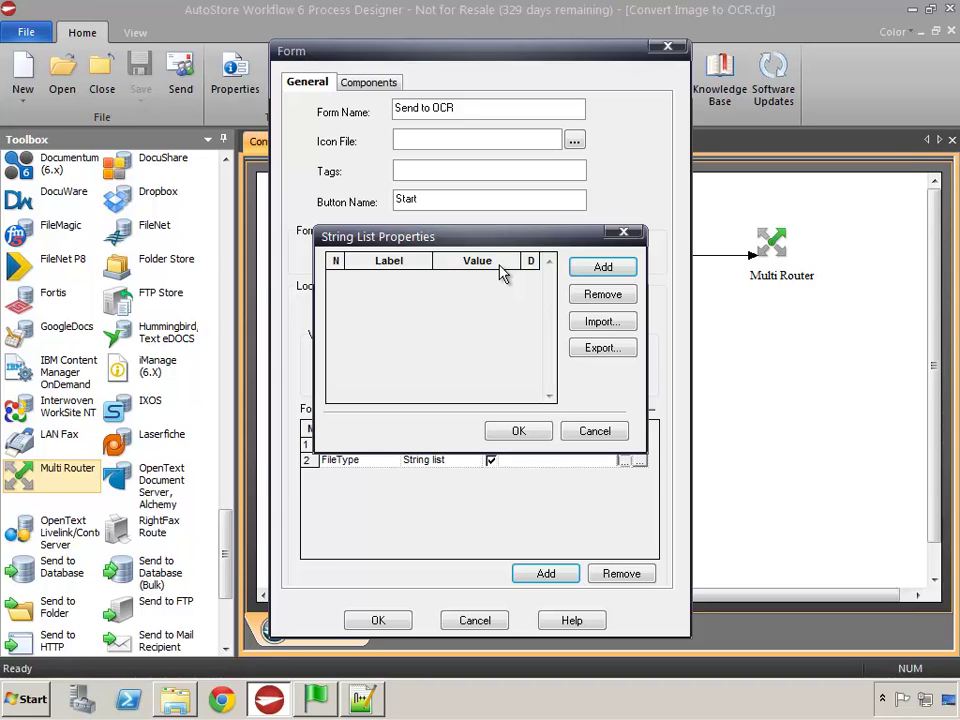
pyautogui.click(598, 270)
pyautogui.write('DOCX')
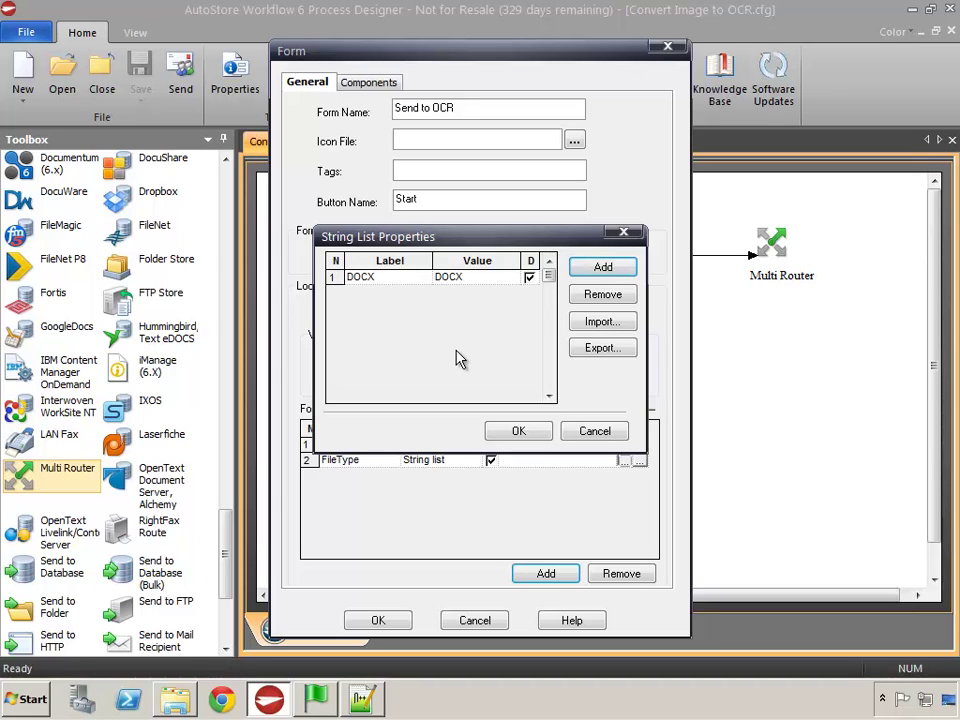
pyautogui.write(' ()MS Word 2007')
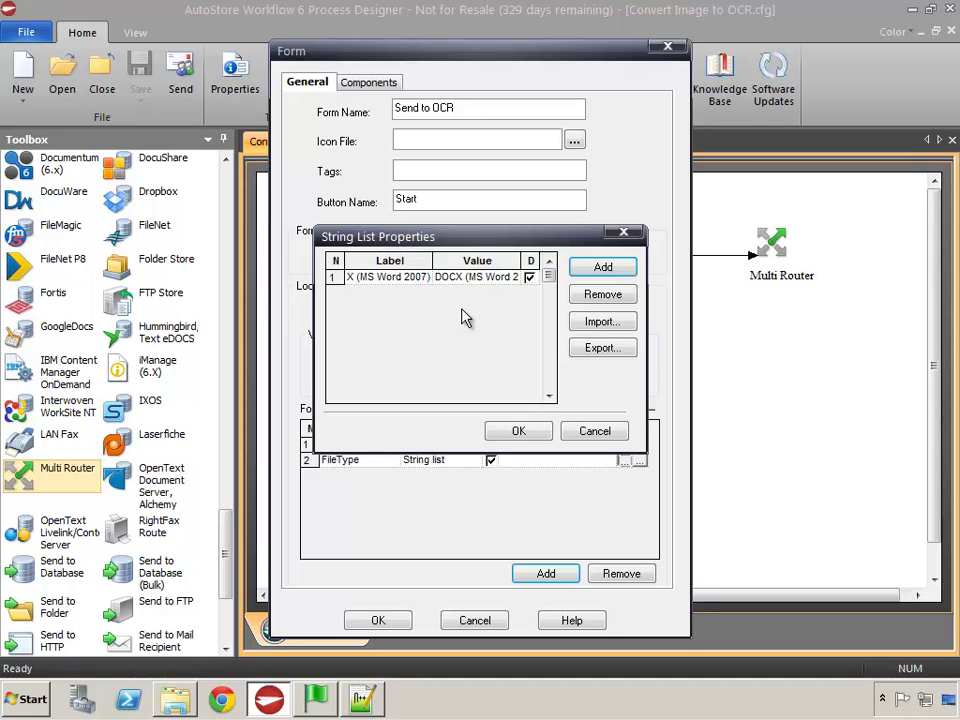
pyautogui.click(464, 279)
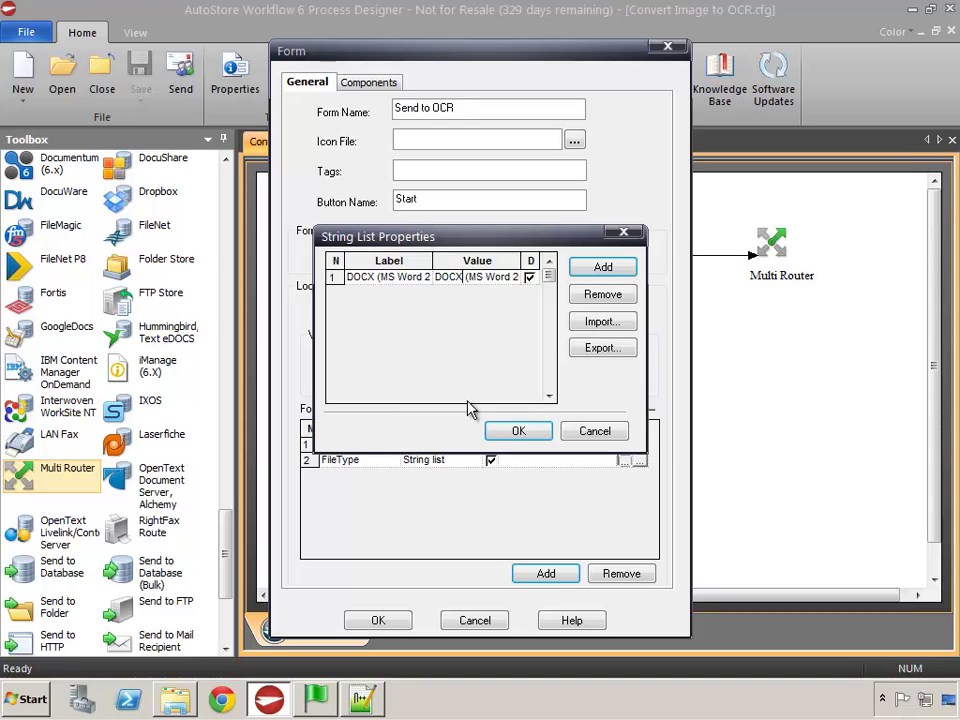
pyautogui.write('X')
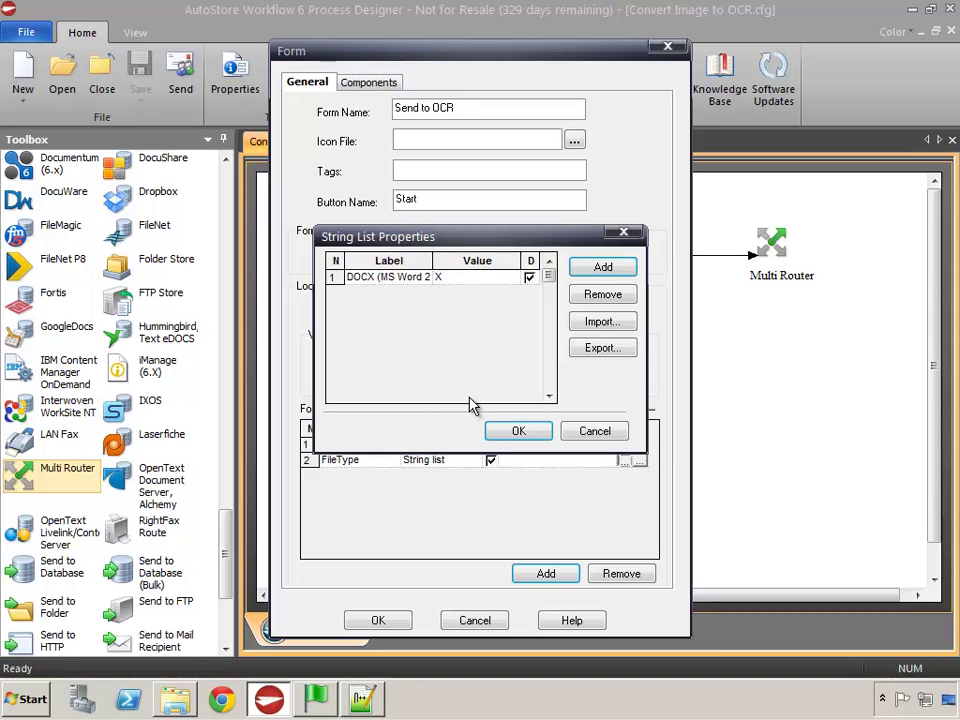
pyautogui.write('DOC')
pyautogui.press('Return')
# Step: Add a second list entry labelled PDF (Text-Searchable) with the value PDF
pyautogui.click(585, 270)
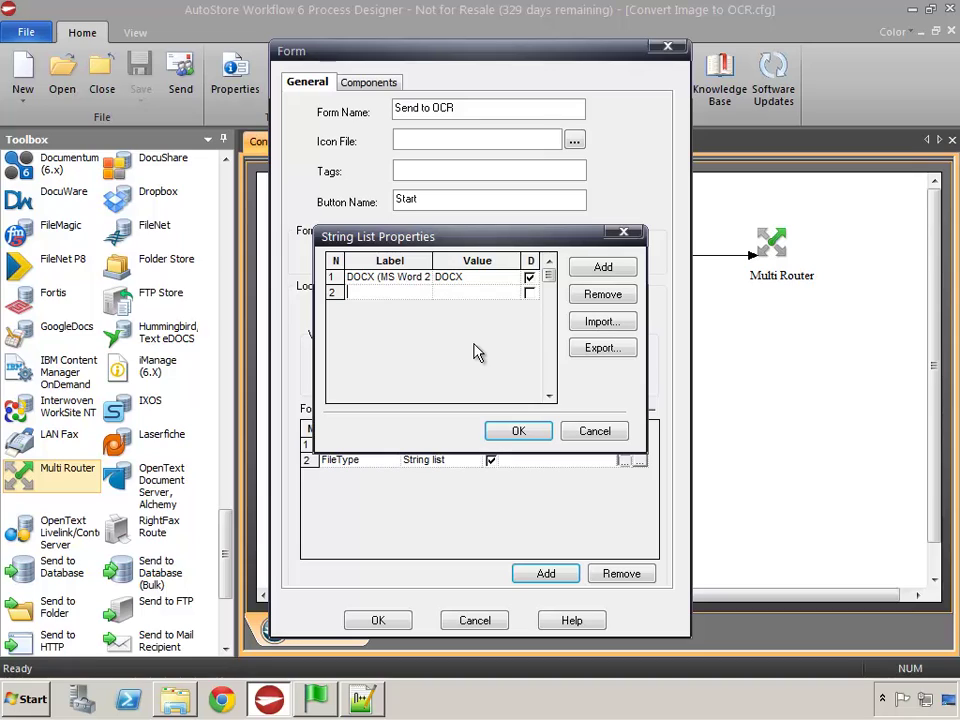
pyautogui.write('P')
pyautogui.write('DF ()')
pyautogui.write('Text-Se')
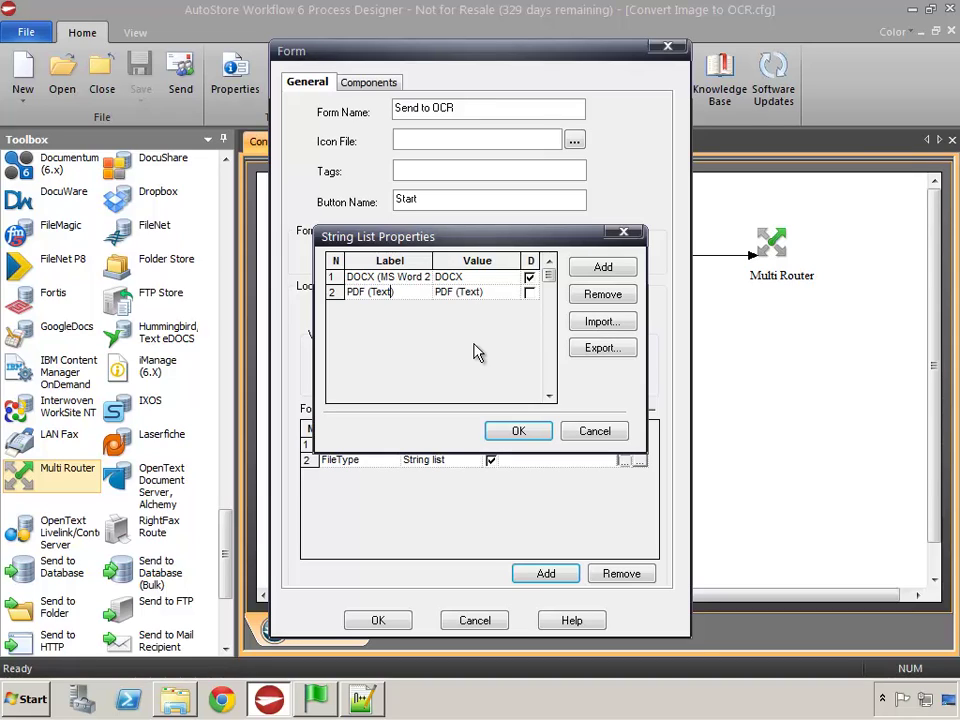
pyautogui.write('archable')
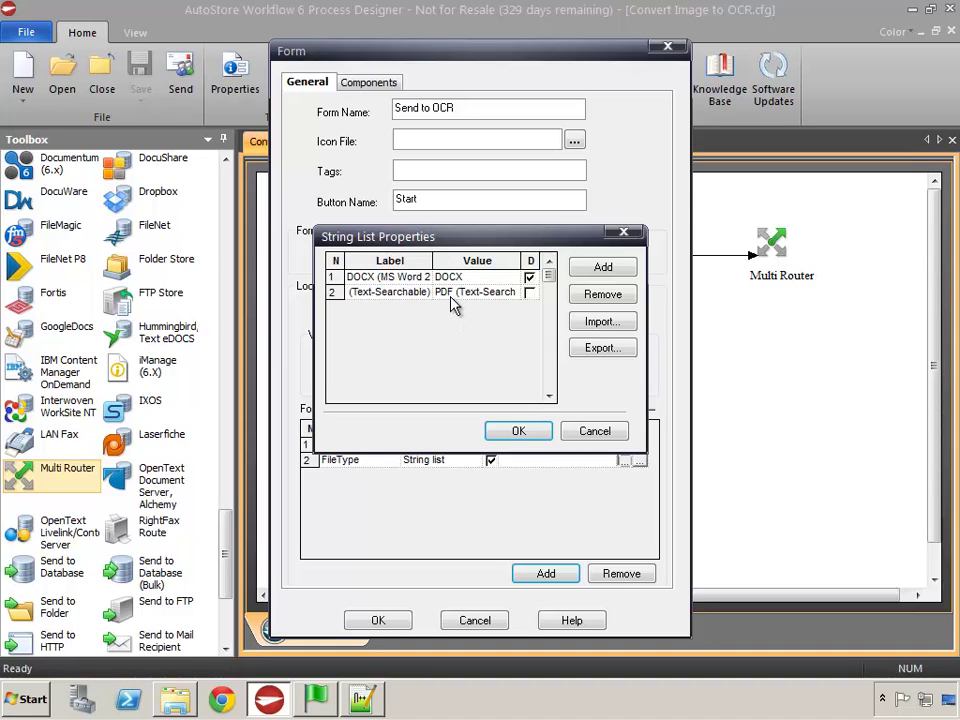
pyautogui.click(452, 292)
pyautogui.hotkey('shift', 'End')
pyautogui.press('Delete')
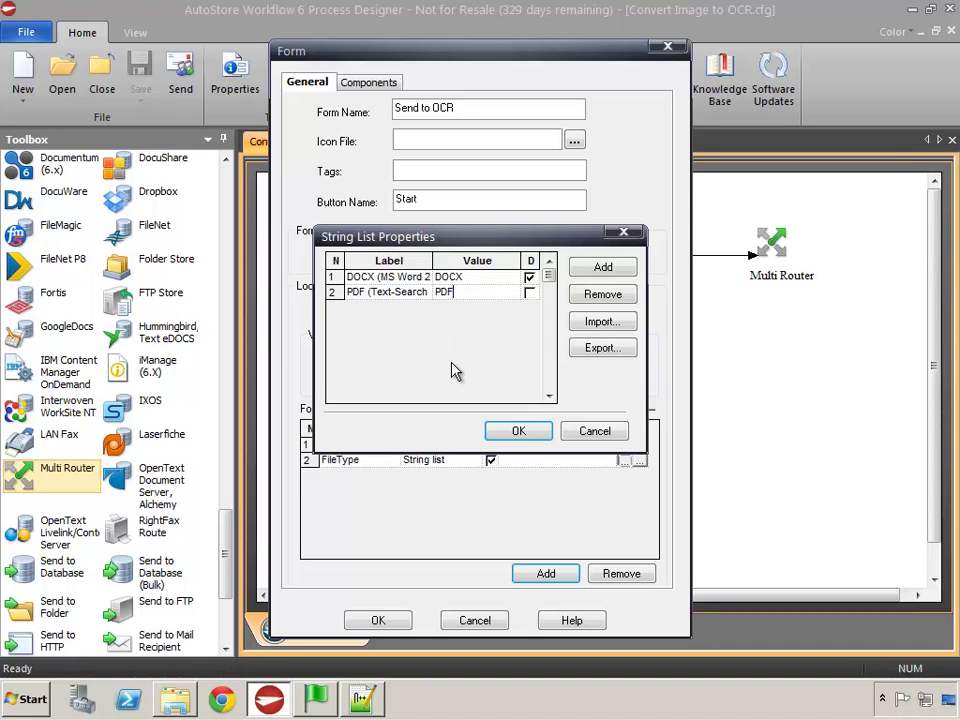
pyautogui.press('Return')
# Step: Add a third list entry labelled XLSX (MS Excel 2007) with the value XLSX
pyautogui.click(605, 268)
pyautogui.write('XLS')
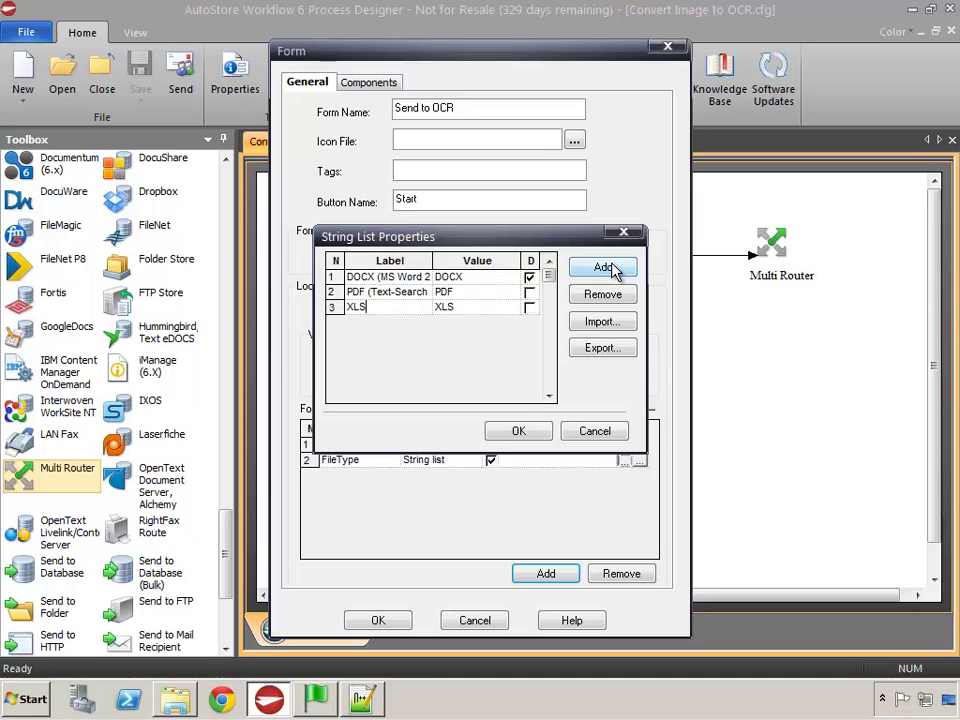
pyautogui.write('X ()')
pyautogui.write('MS')
pyautogui.write(' Excel 2')
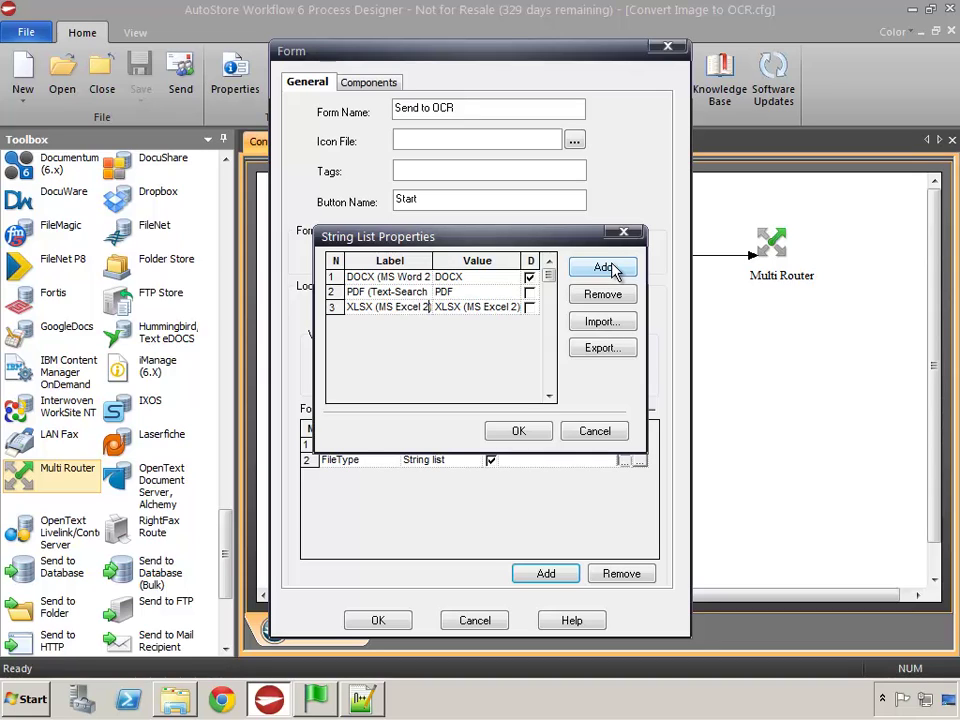
pyautogui.write('007)')
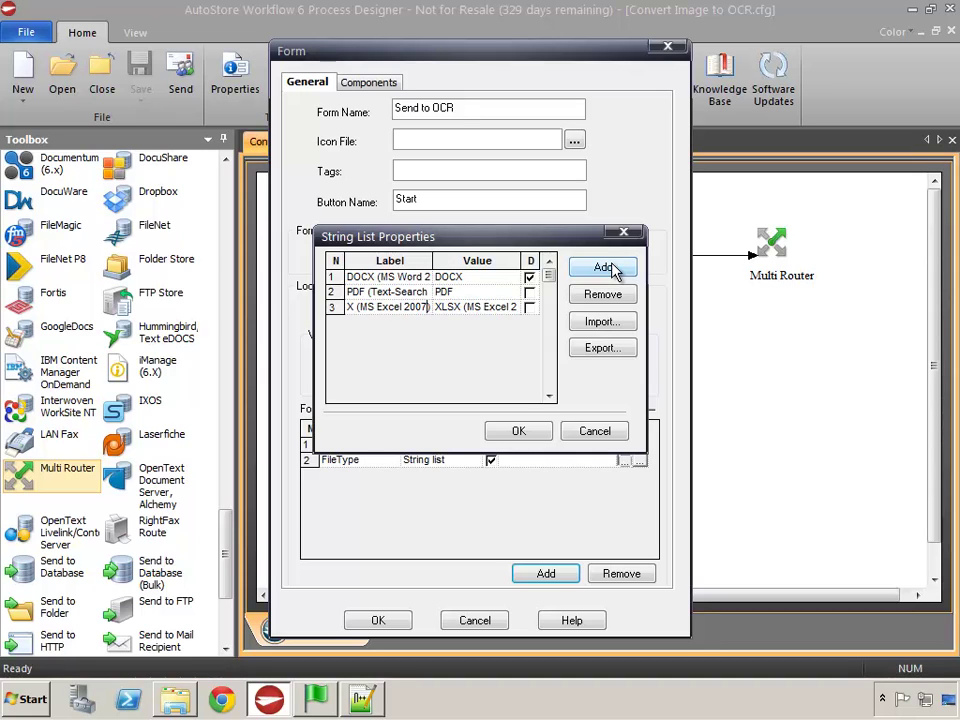
pyautogui.click(462, 307)
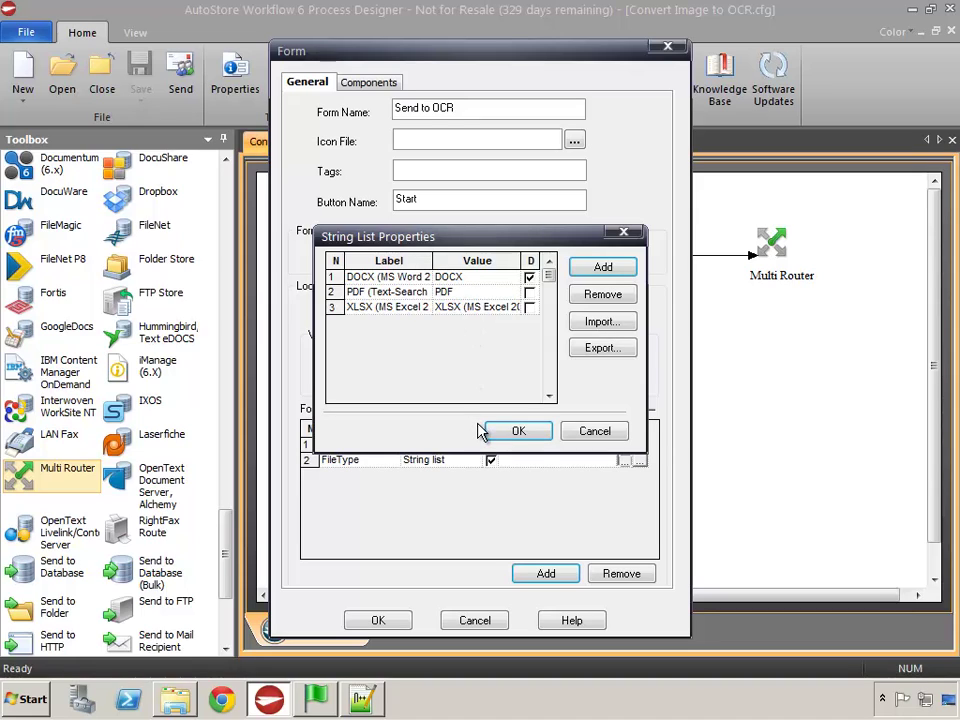
pyautogui.hotkey('shift', 'End')
pyautogui.press('Delete')
pyautogui.write('LSX')
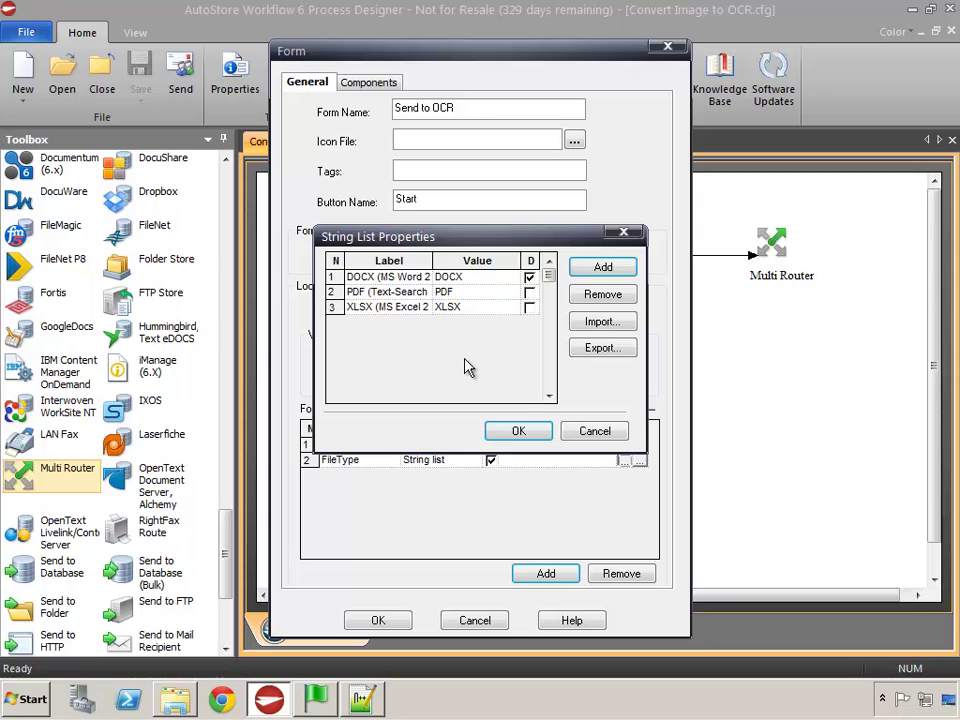
# Step: Switch to Notepad++ to examine the label and value format in ACC-FileType (ABBYY-AS6).csv, and return to the string list properties
pyautogui.click(364, 699)
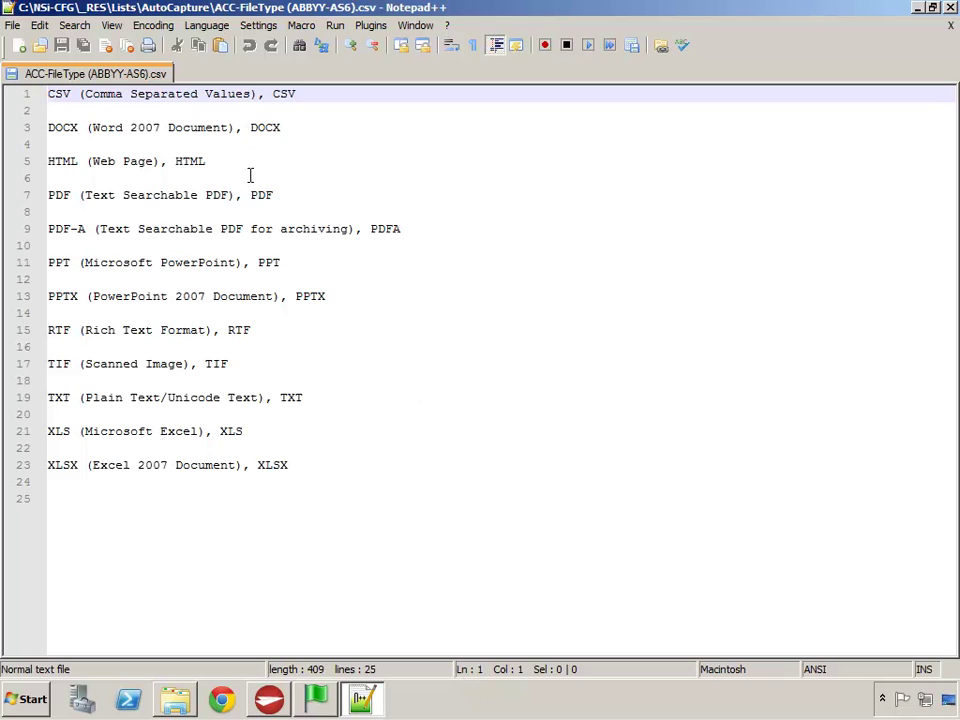
pyautogui.moveTo(256, 94); pyautogui.dragTo(236, 94)
pyautogui.moveTo(163, 93); pyautogui.dragTo(30, 95)
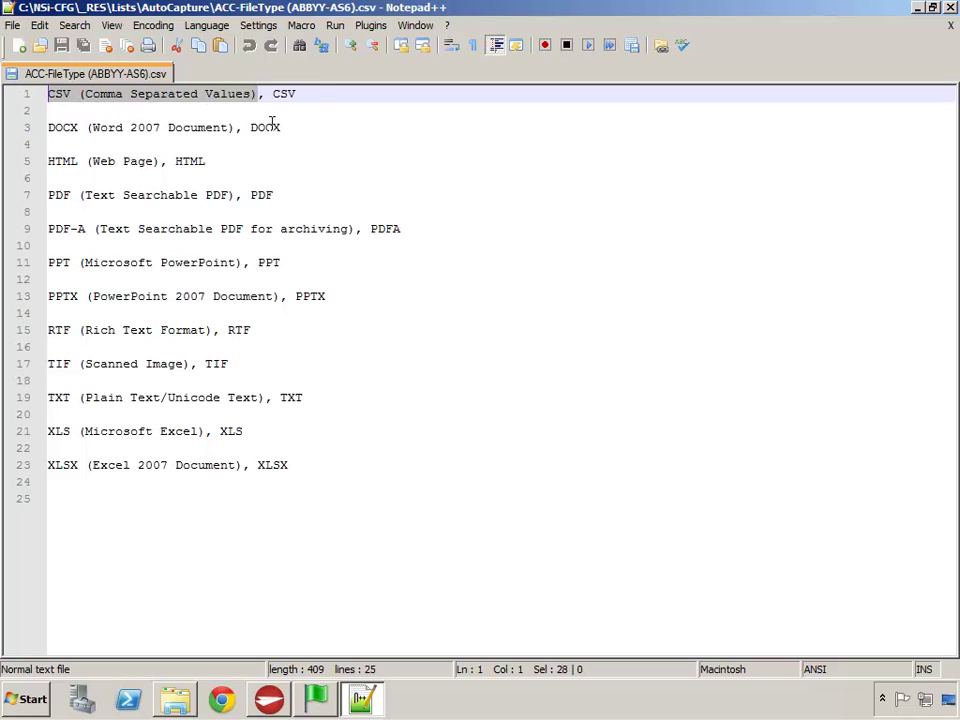
pyautogui.moveTo(274, 94); pyautogui.dragTo(308, 94)
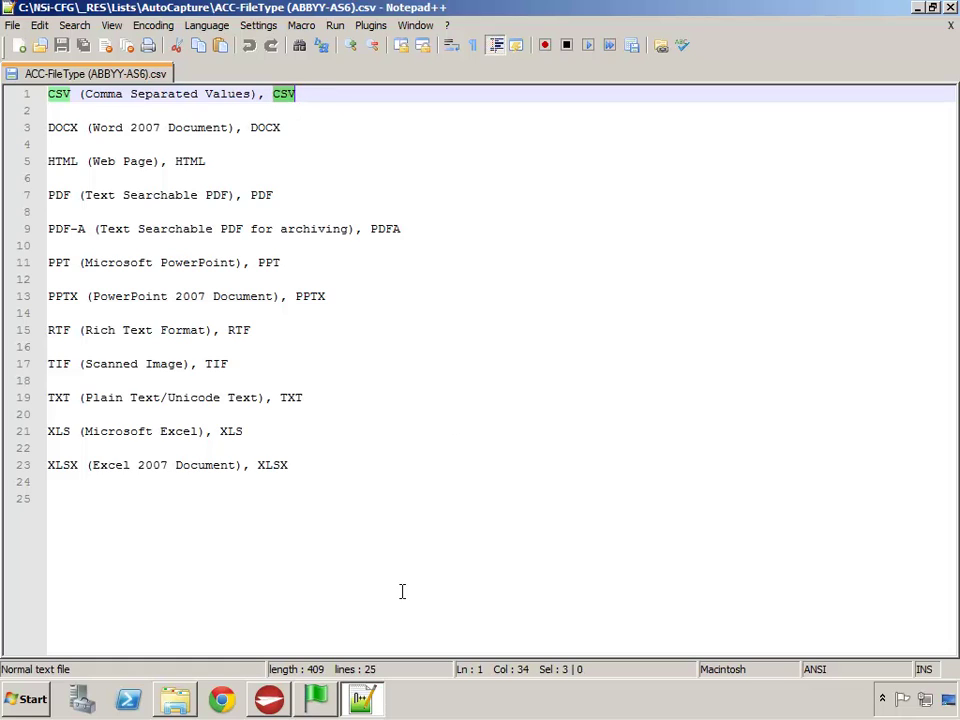
pyautogui.click(363, 698)
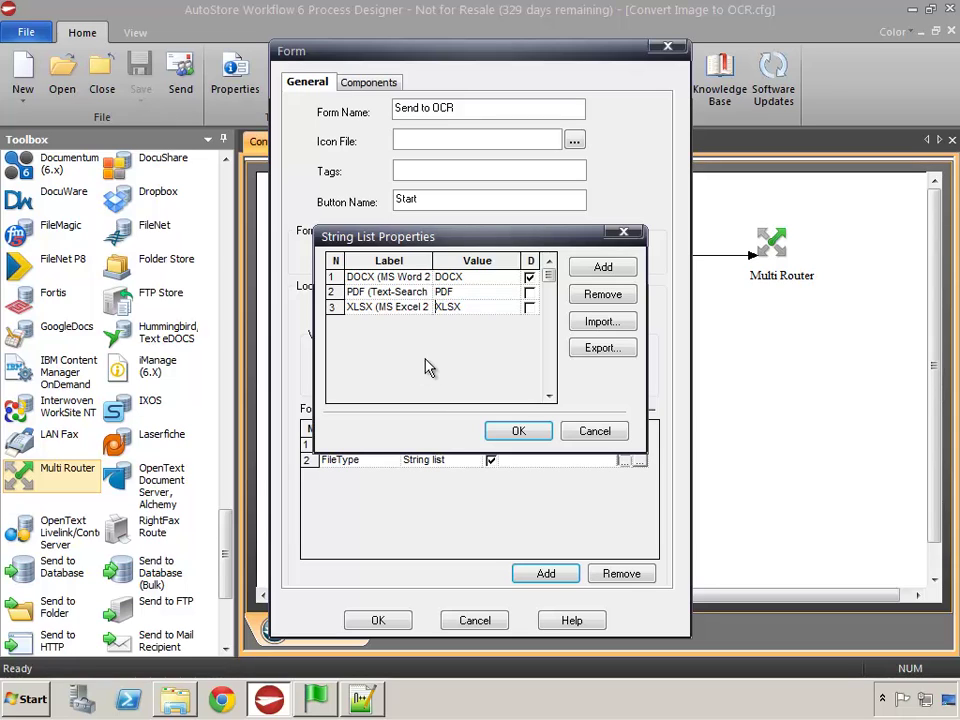
# Step: Export the string list over AS6 ABBYY (DOCX PDF XLSX) AutoCapture.csv in the Lists folder, and make PDF the default entry
pyautogui.click(598, 350)
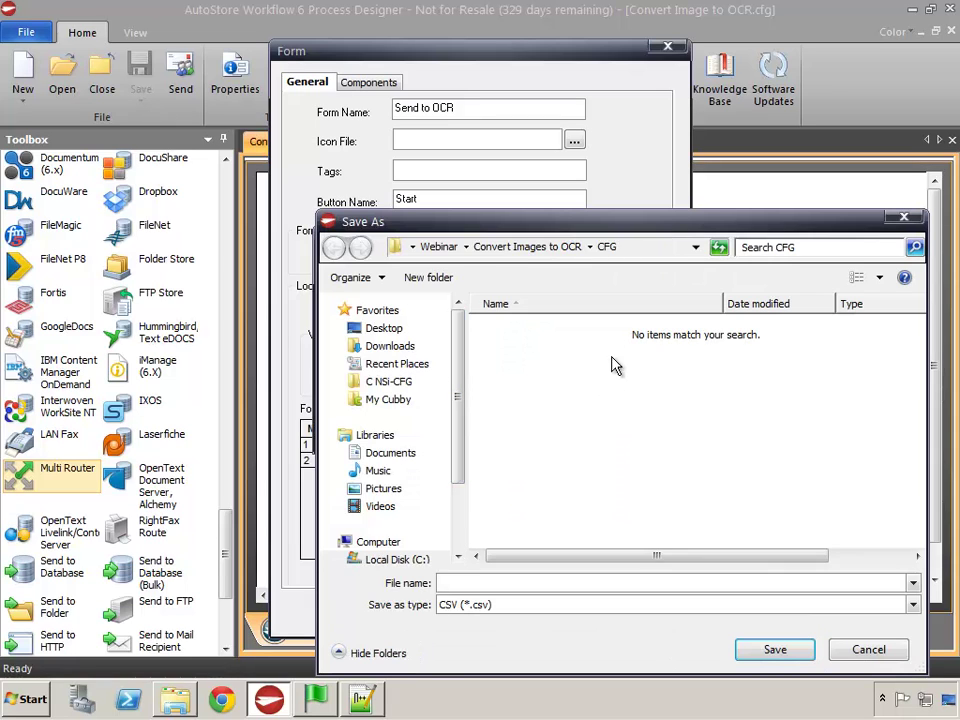
pyautogui.click(528, 244)
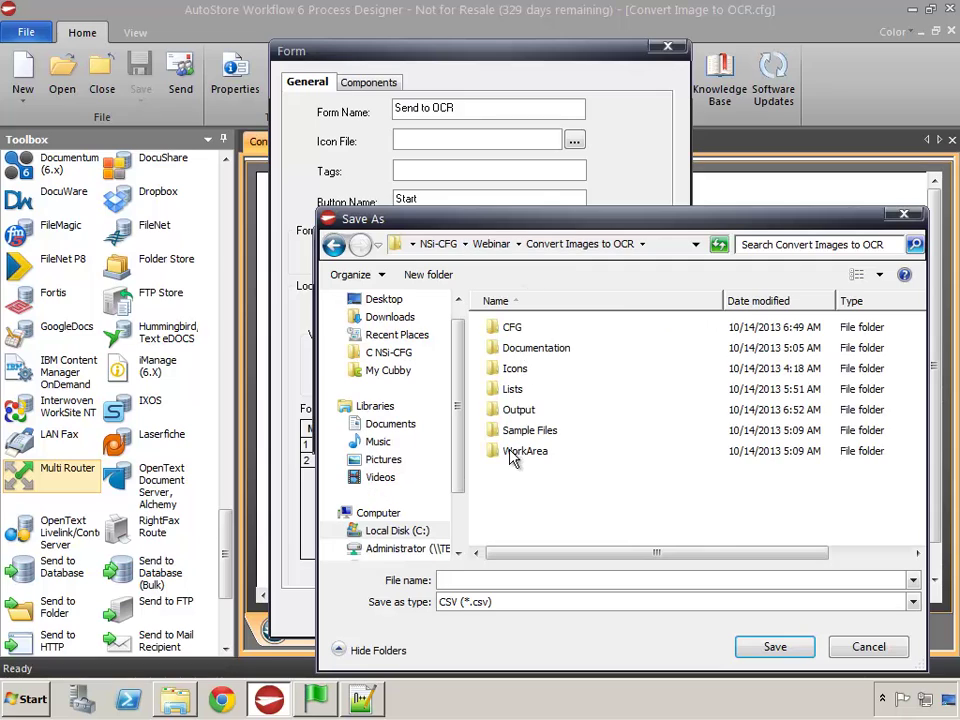
pyautogui.doubleClick(491, 396)
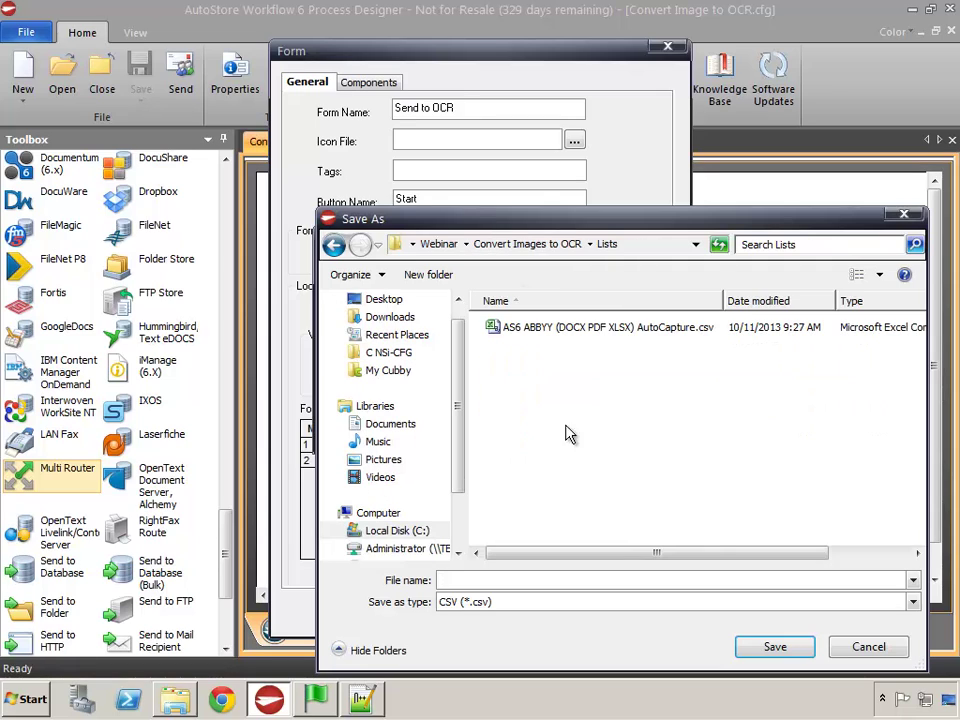
pyautogui.click(510, 333)
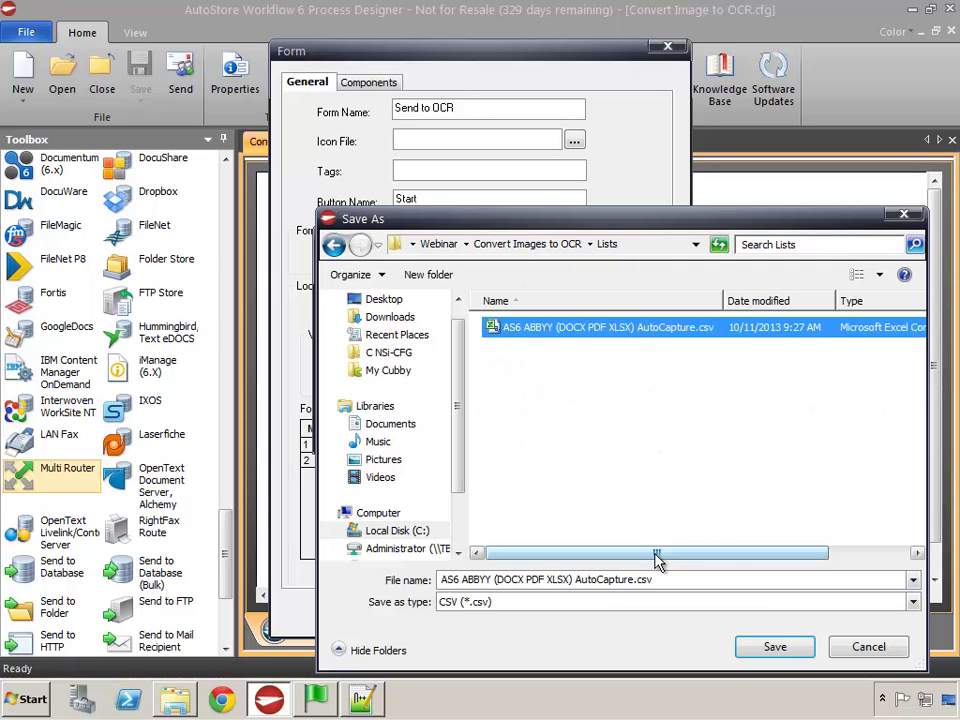
pyautogui.click(770, 646)
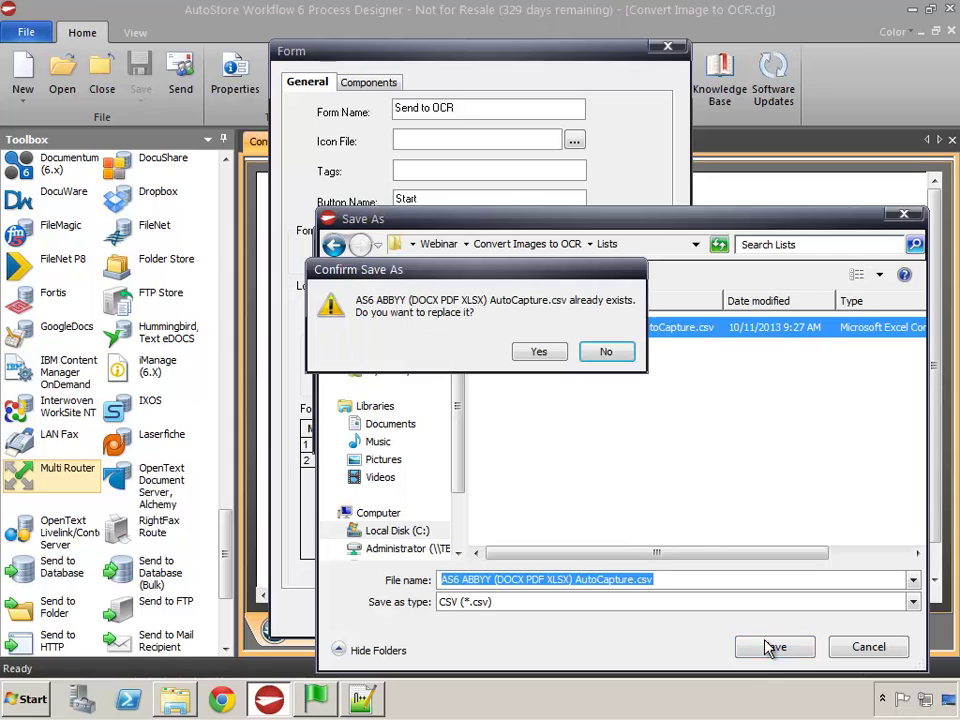
pyautogui.click(556, 358)
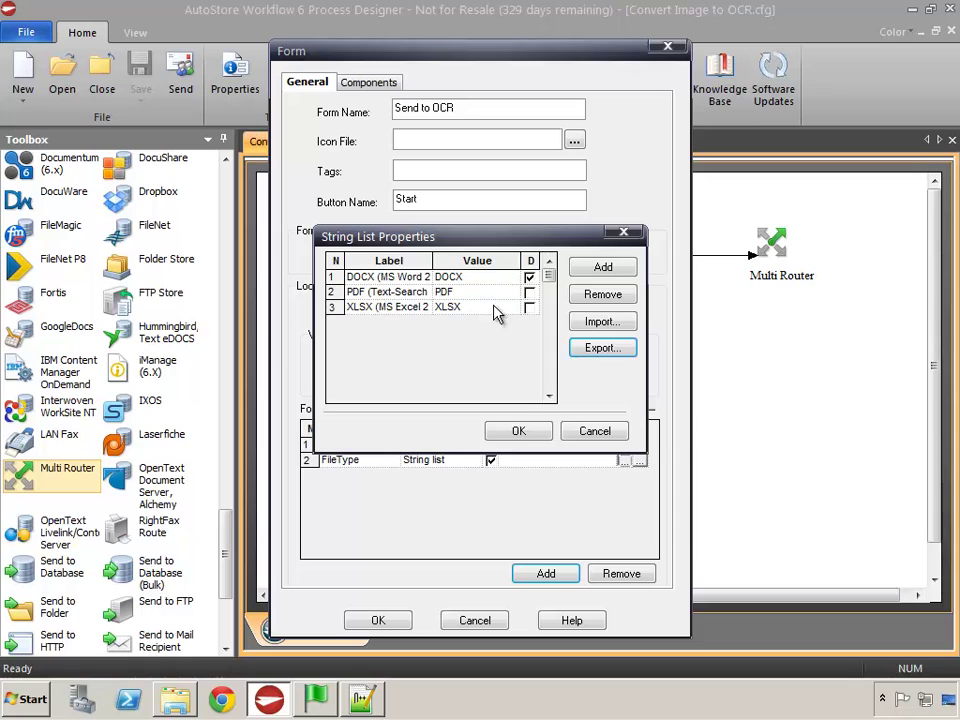
pyautogui.click(529, 293)
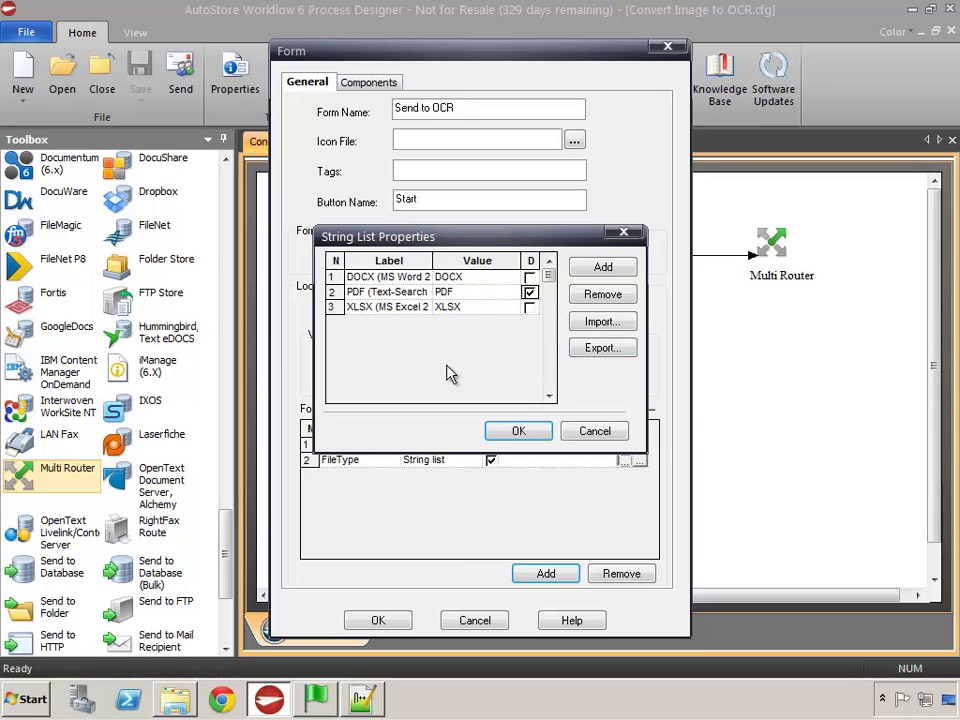
pyautogui.click(519, 432)
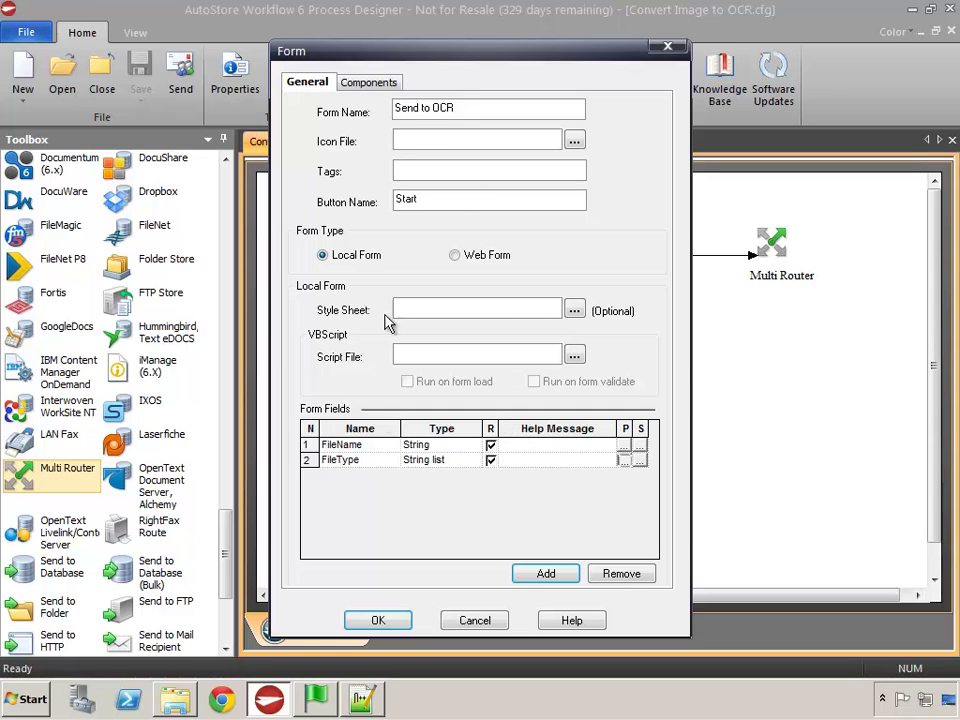
# Step: In the form's components, activate ABBYY FineReader OCR and set its Pass through option to No
pyautogui.click(368, 82)
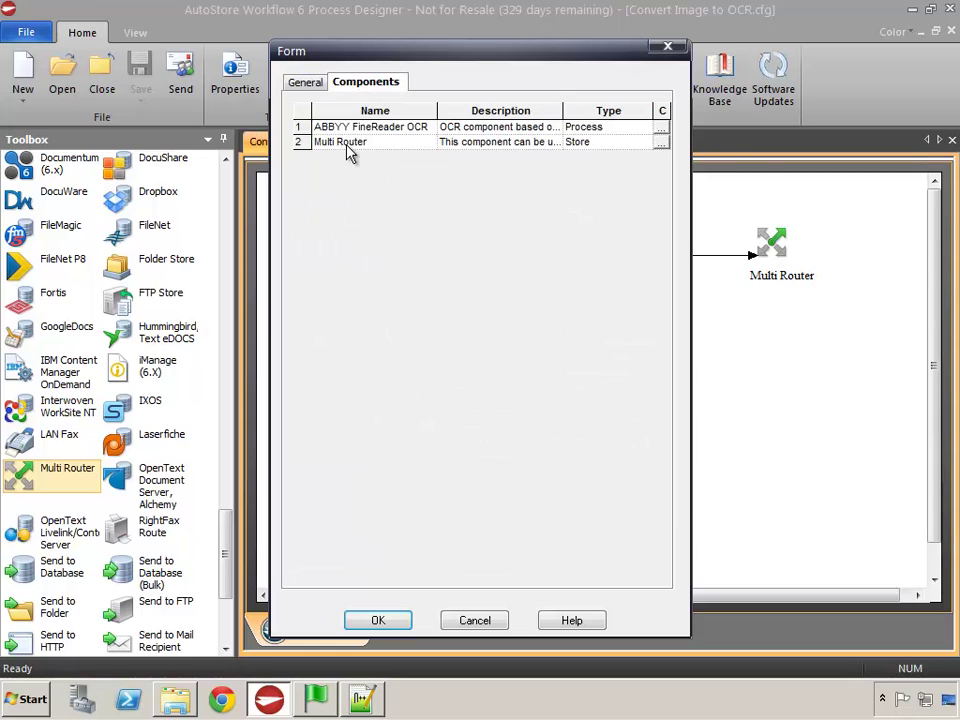
pyautogui.click(662, 128)
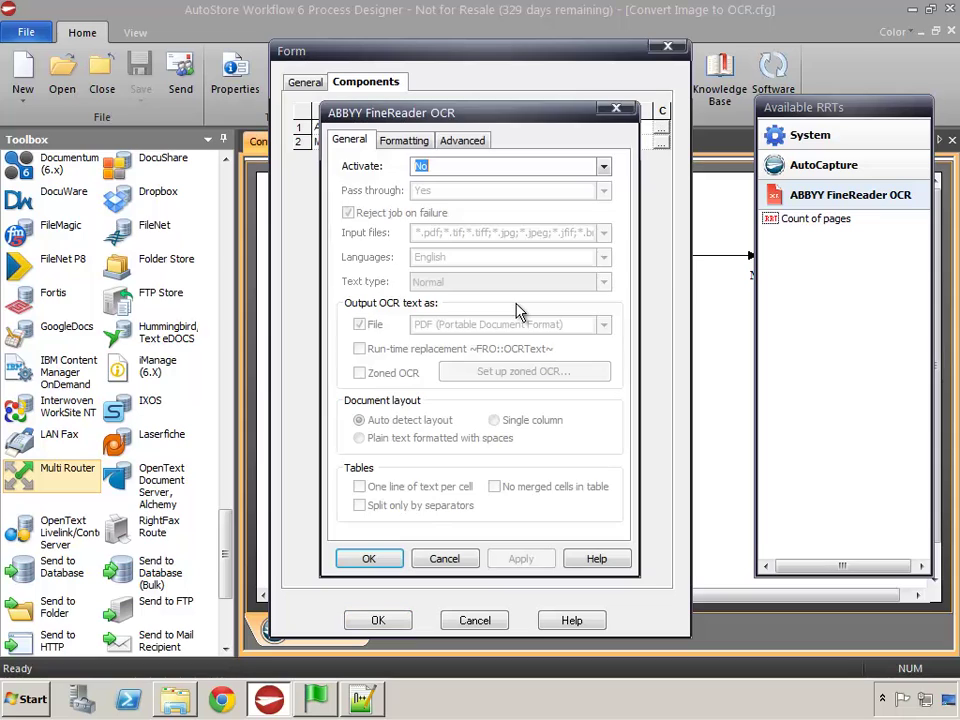
pyautogui.click(603, 168)
pyautogui.click(493, 200)
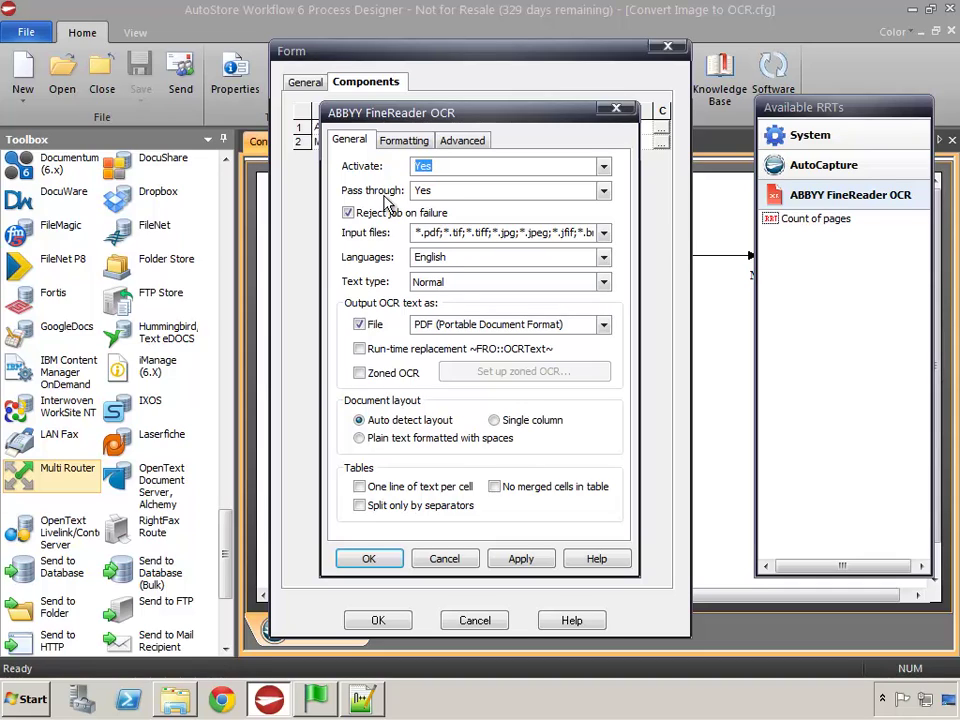
pyautogui.click(604, 191)
pyautogui.click(552, 209)
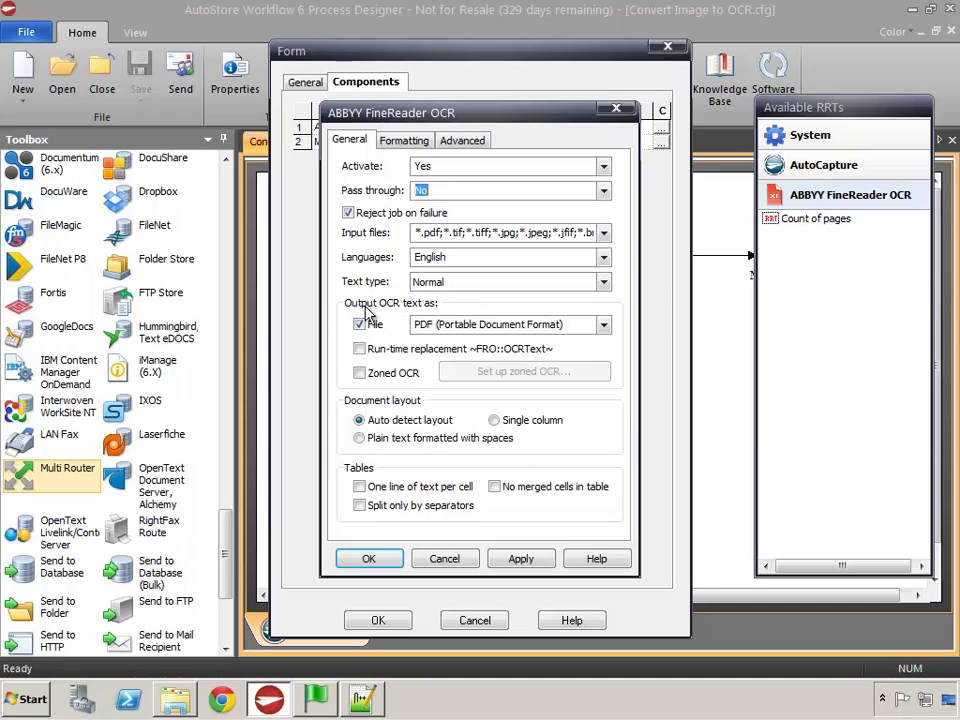
# Step: Replace the OCR output file format with the AutoCapture FileType run-time replacement, ~ACC::%FileType%~
pyautogui.click(570, 325)
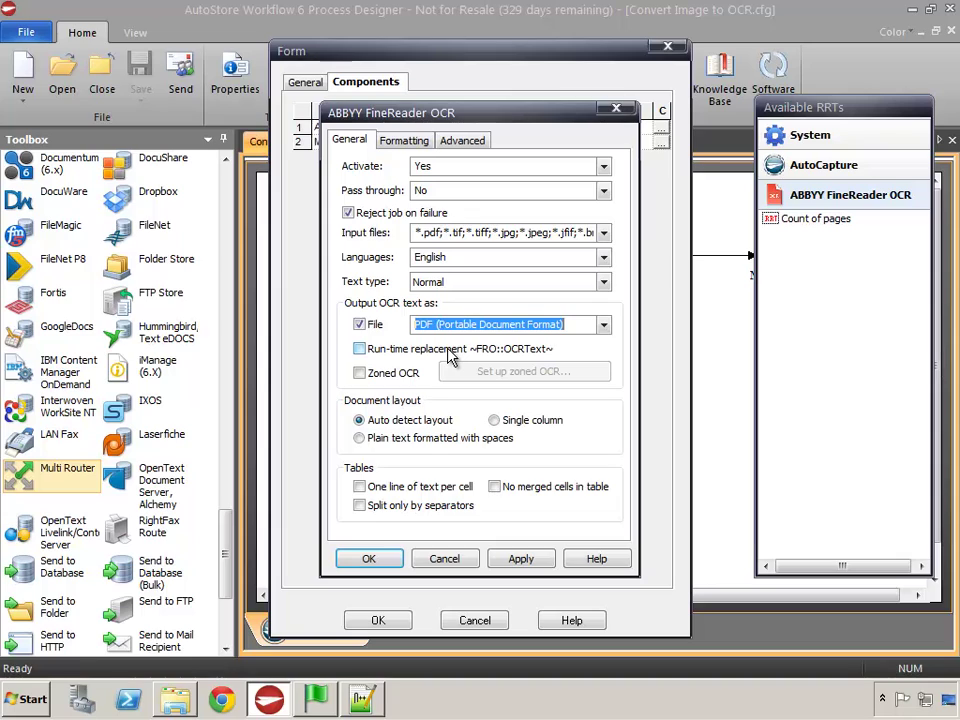
pyautogui.press('BackSpace')
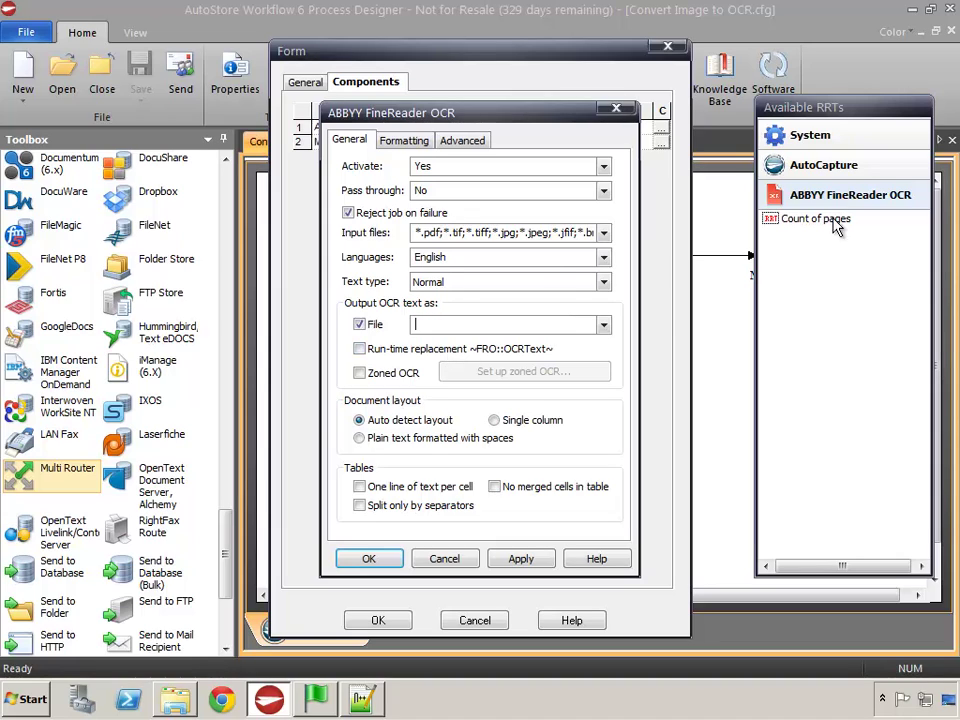
pyautogui.click(815, 166)
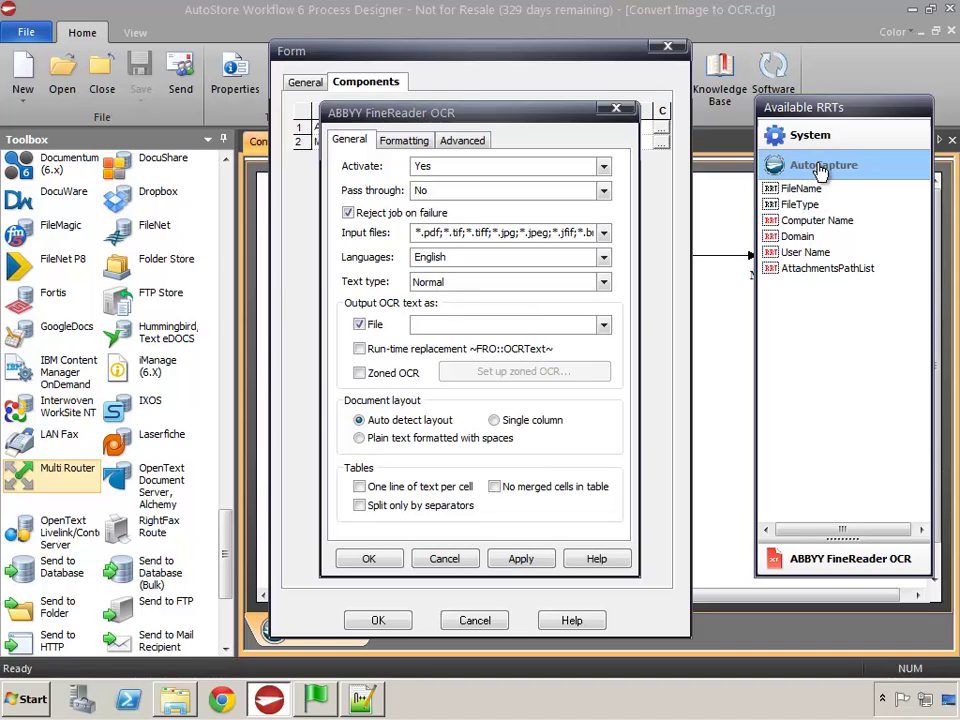
pyautogui.click(772, 205)
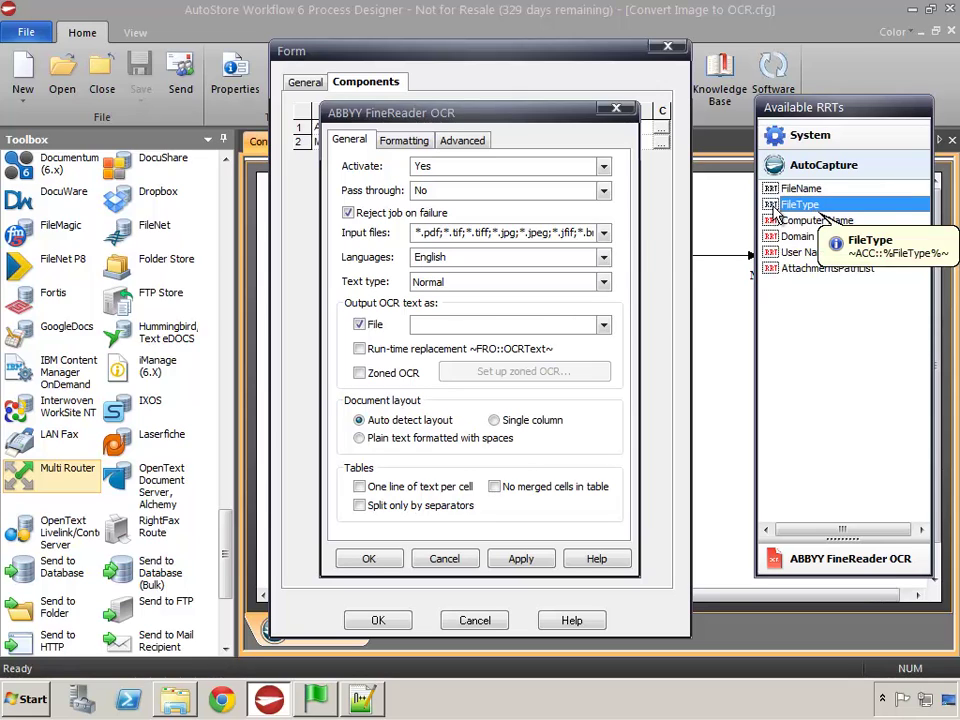
pyautogui.moveTo(774, 211); pyautogui.dragTo(465, 328)
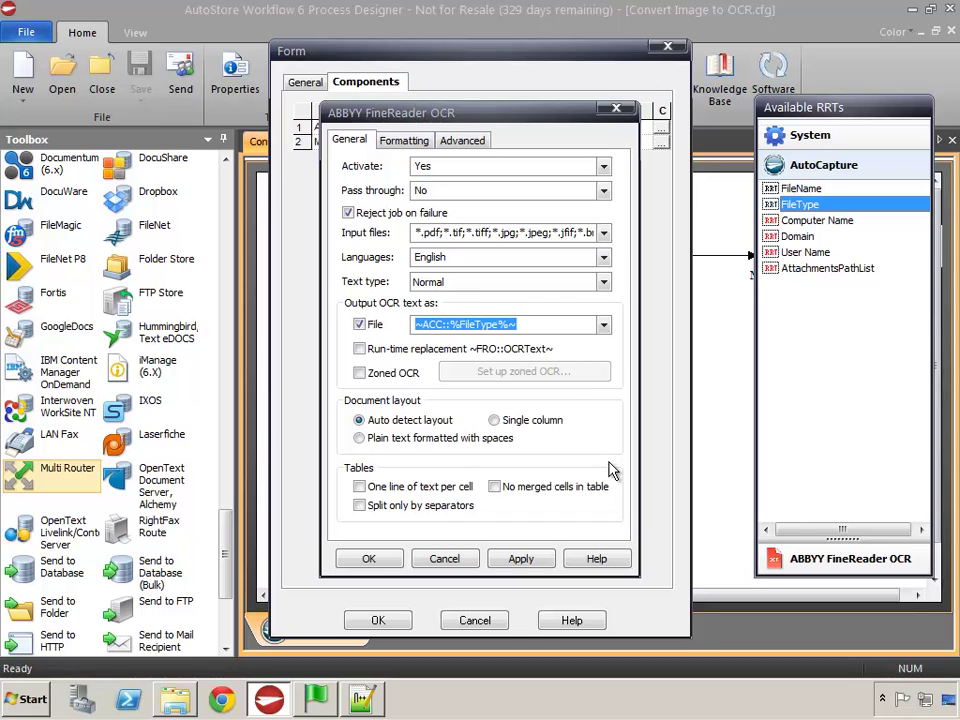
# Step: In the advanced OCR settings, disable Detect barcodes, Use layout templates and Remove texture, enable Despeckle and Deskew, and accept the settings
pyautogui.click(463, 141)
pyautogui.click(359, 267)
pyautogui.click(359, 249)
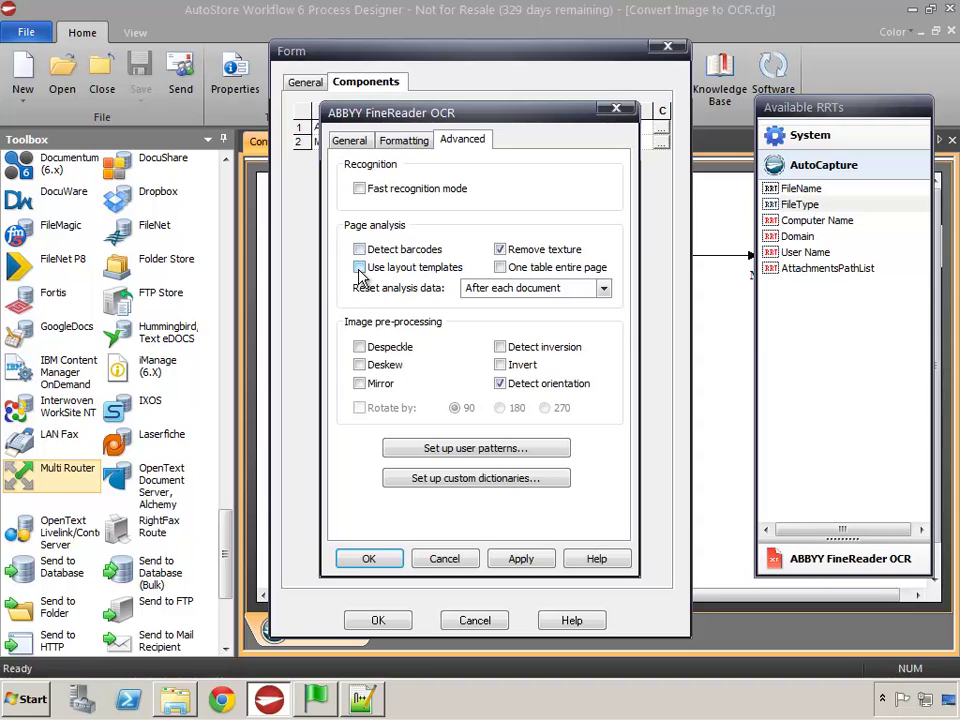
pyautogui.click(500, 249)
pyautogui.click(359, 347)
pyautogui.click(359, 365)
pyautogui.click(510, 560)
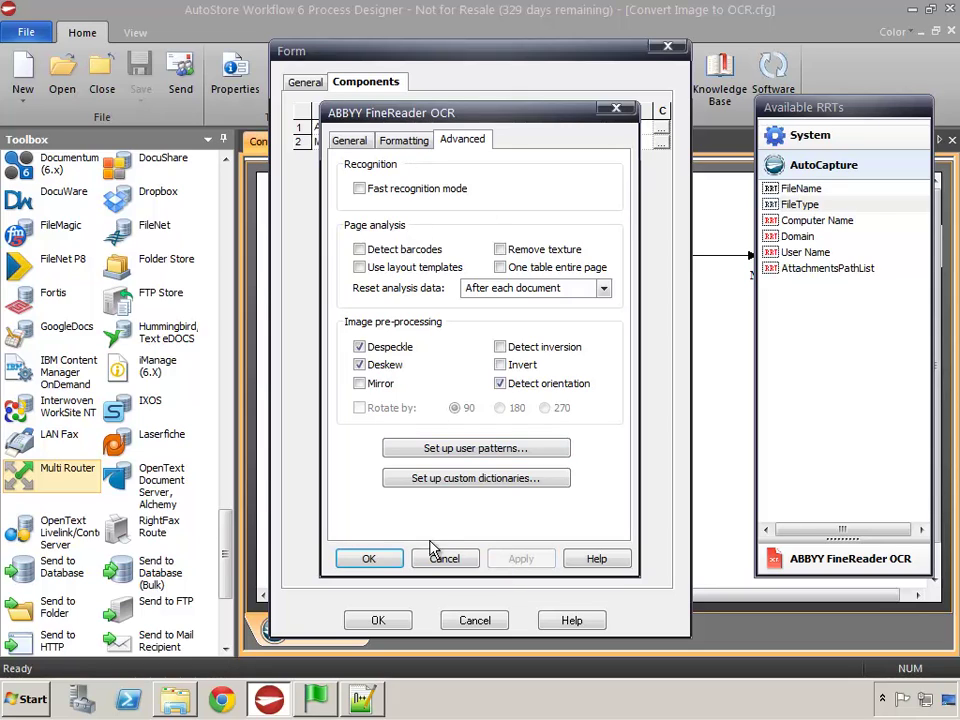
pyautogui.click(369, 559)
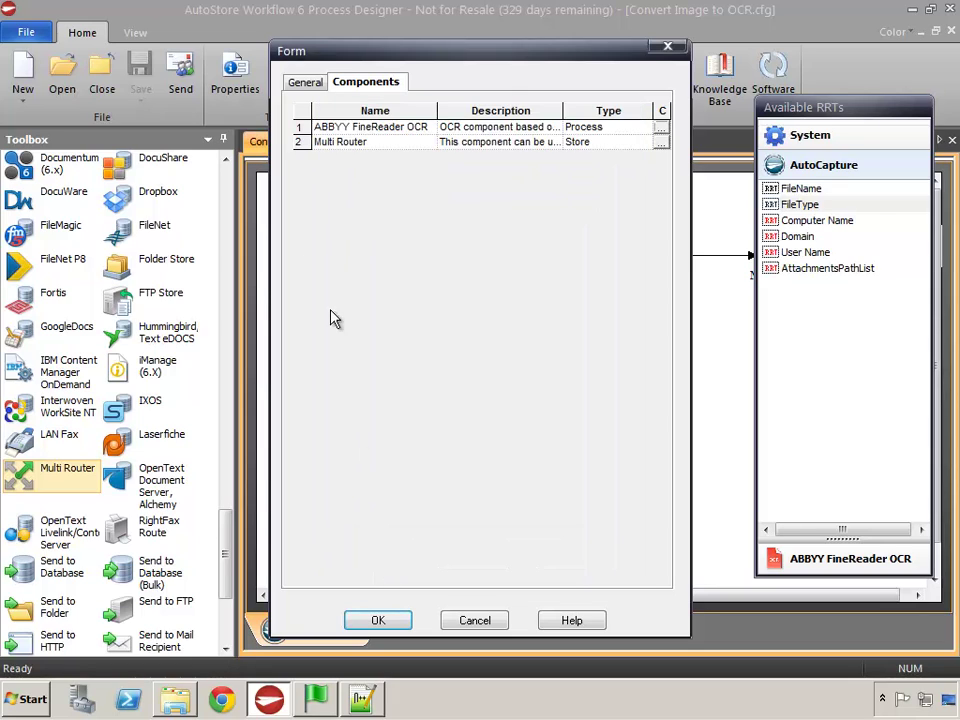
# Step: Open the form's Multi Router component and start a new folder configuration in its Send to Folder settings
pyautogui.click(660, 142)
pyautogui.moveTo(649, 273); pyautogui.dragTo(652, 368)
pyautogui.click(634, 312)
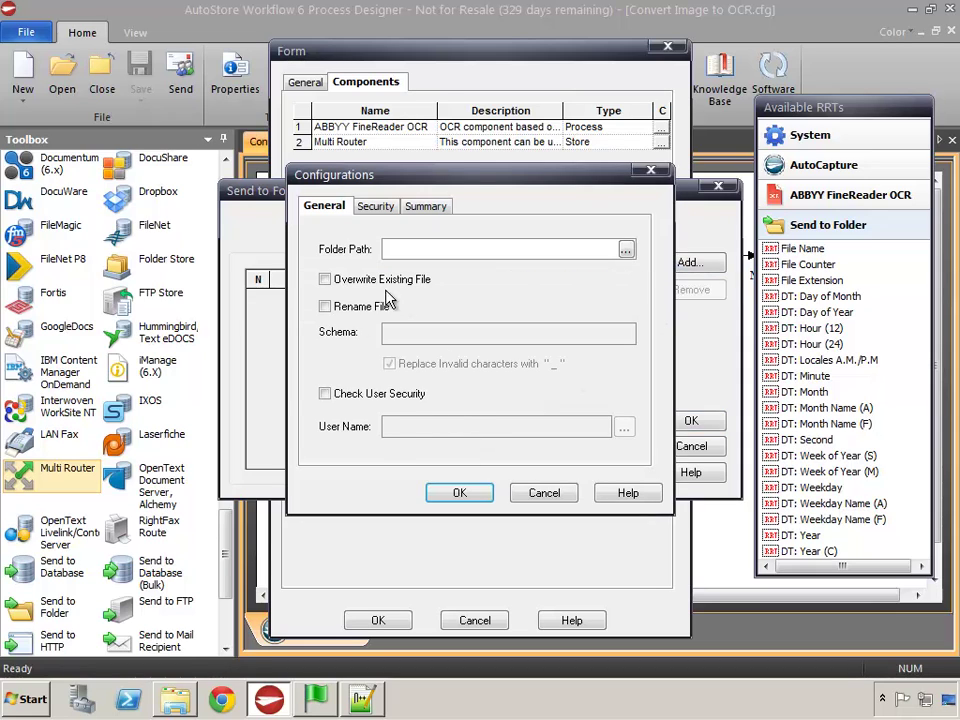
# Step: Copy the Output folder's path from Windows Explorer and set the folder path to C:\NSi-CFG\Webinar\Convert Images to OCR\Output
pyautogui.click(174, 700)
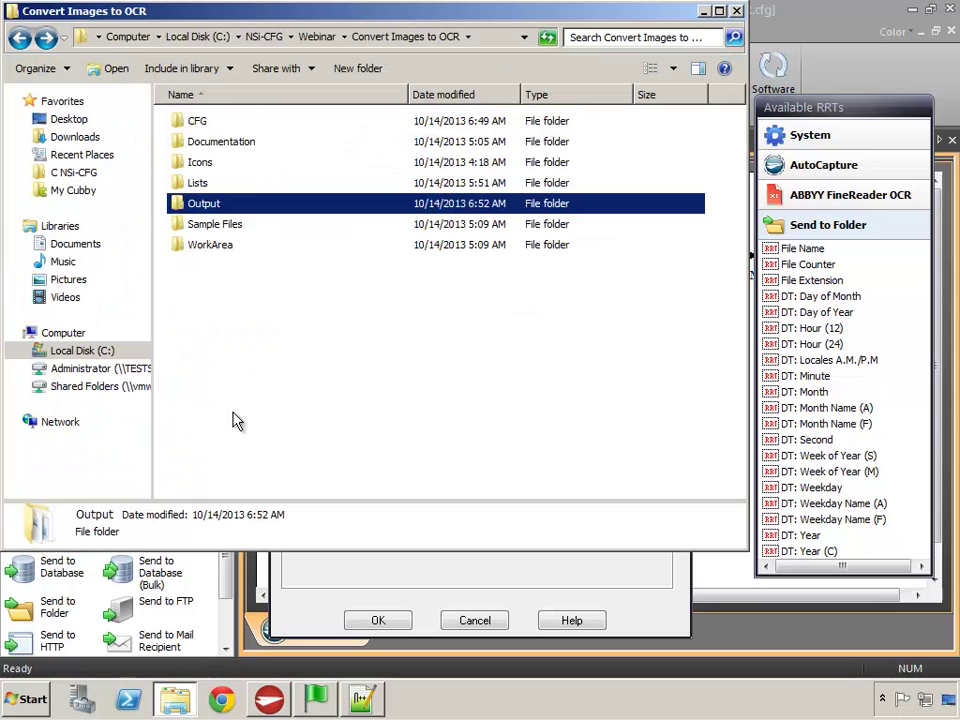
pyautogui.doubleClick(203, 205)
pyautogui.click(297, 45)
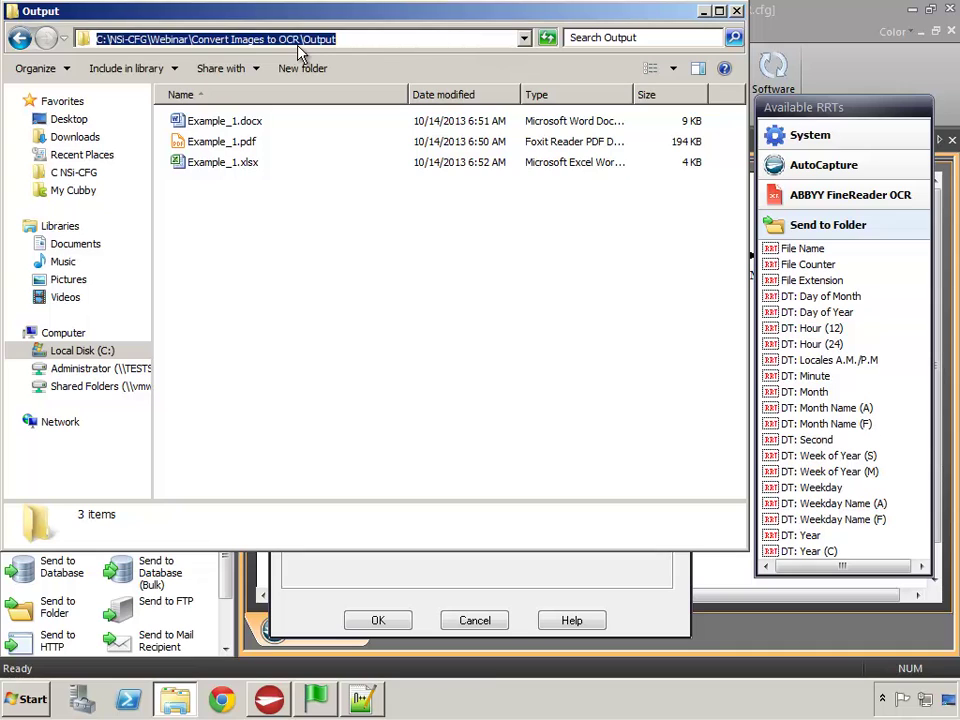
pyautogui.rightClick(298, 45)
pyautogui.click(321, 92)
pyautogui.click(737, 10)
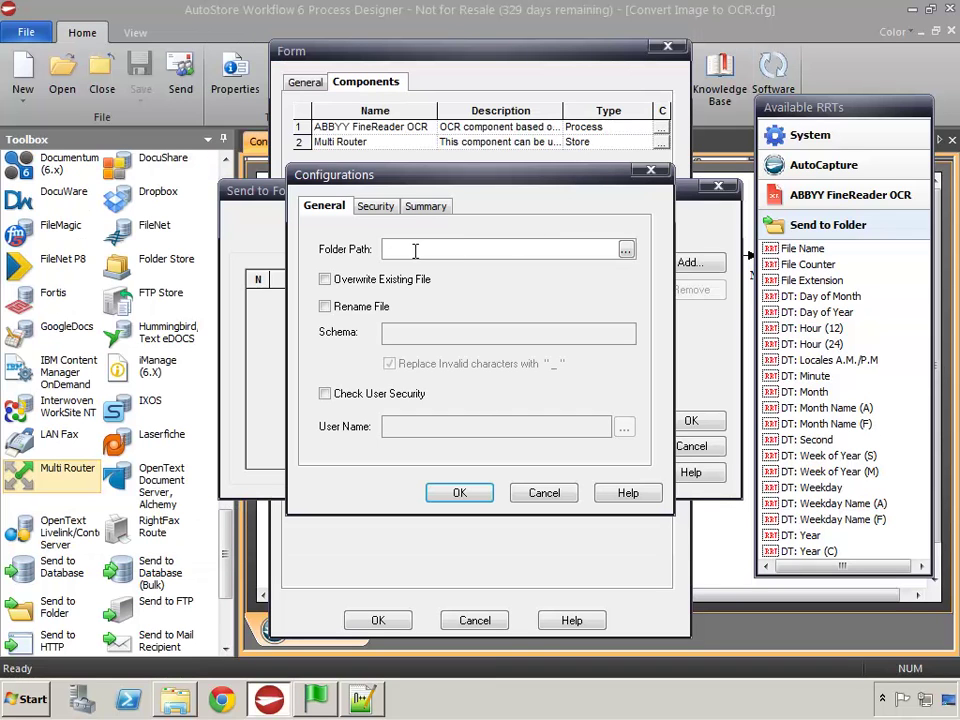
pyautogui.hotkey('ctrl', 'v')
# Step: Enable Rename File and insert the AutoCapture FileName replacement, ~ACC::%FileName%~, as the schema
pyautogui.click(325, 306)
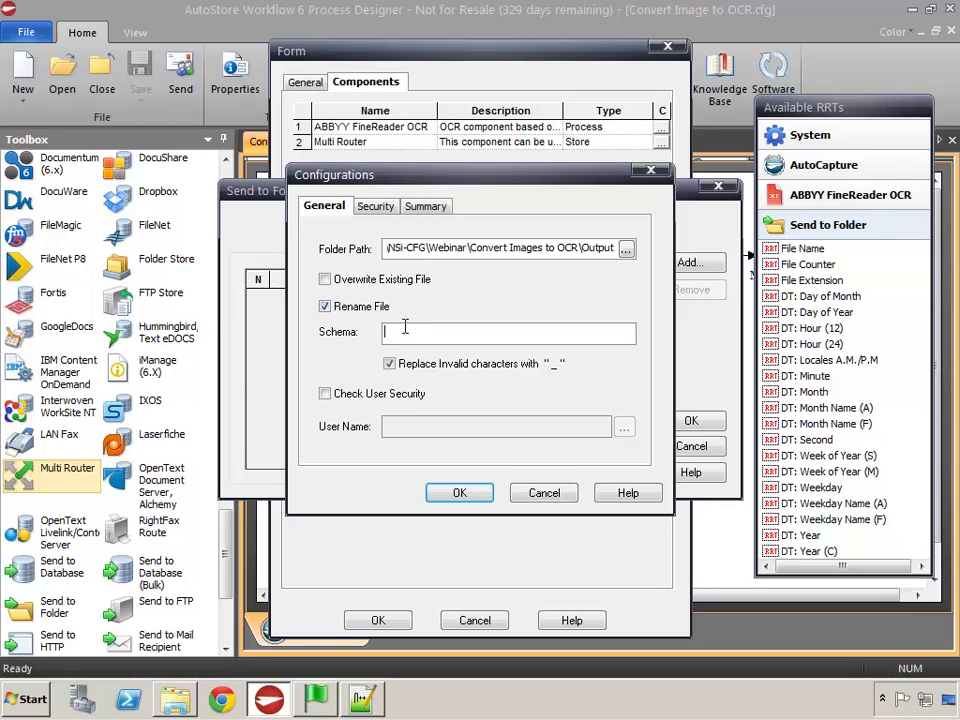
pyautogui.click(815, 165)
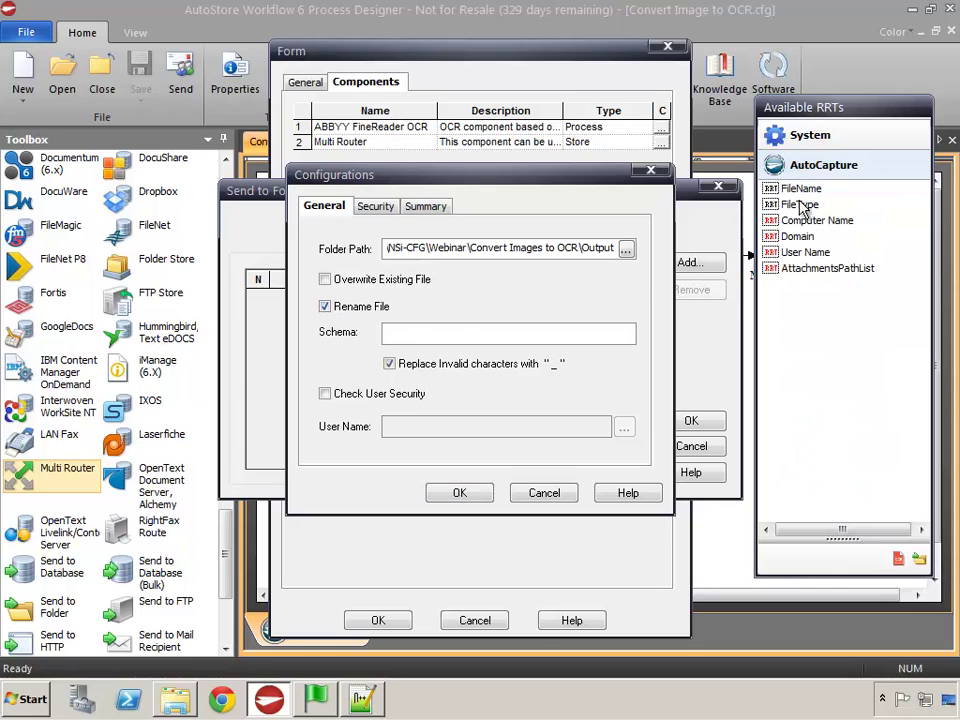
pyautogui.click(800, 189)
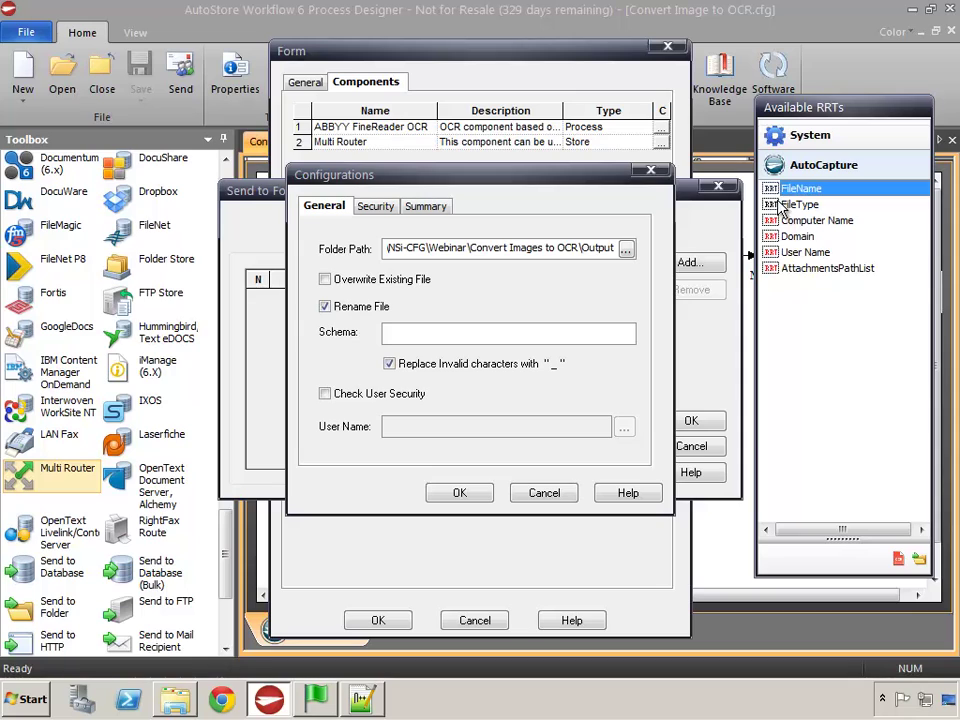
pyautogui.moveTo(782, 207); pyautogui.dragTo(470, 333)
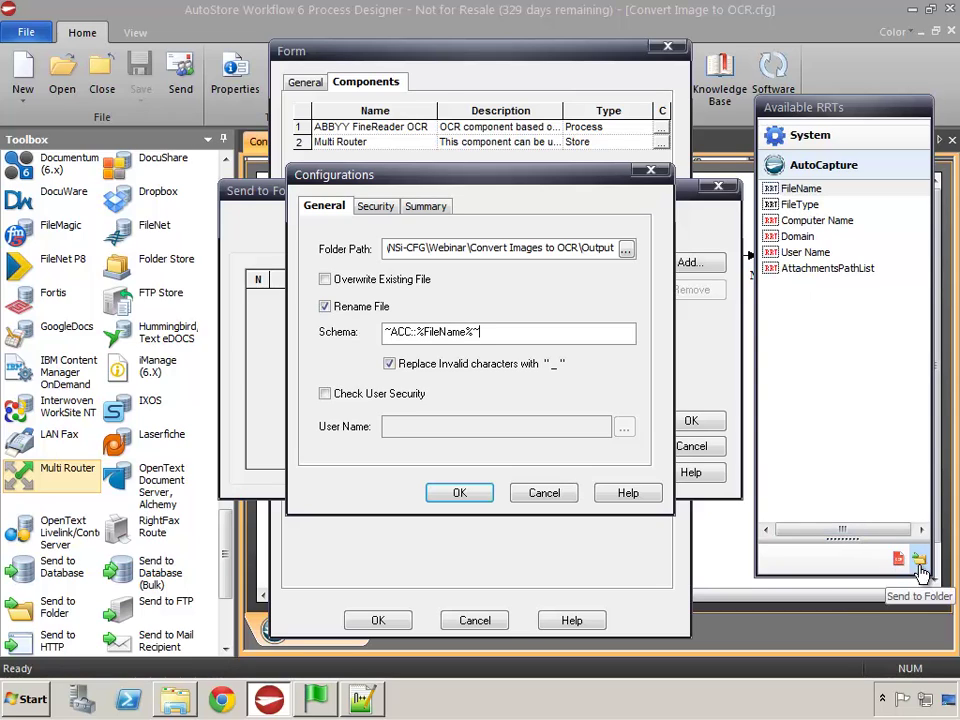
# Step: Append an underscore and the Send to Folder File Counter and File Extension replacements to the rename schema, and accept the folder configuration
pyautogui.click(918, 560)
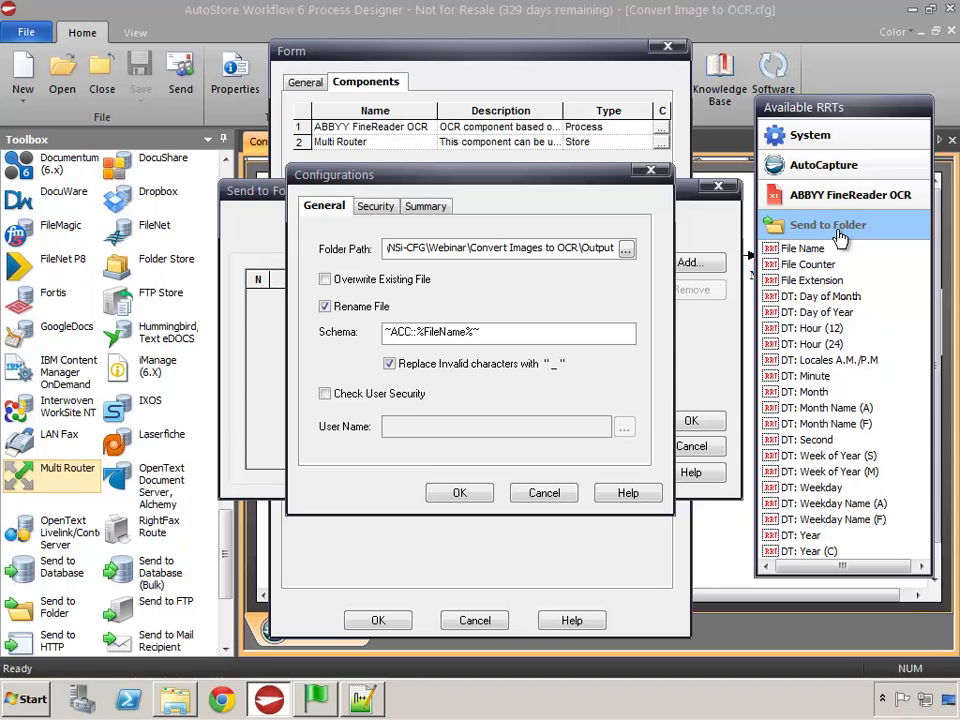
pyautogui.click(801, 264)
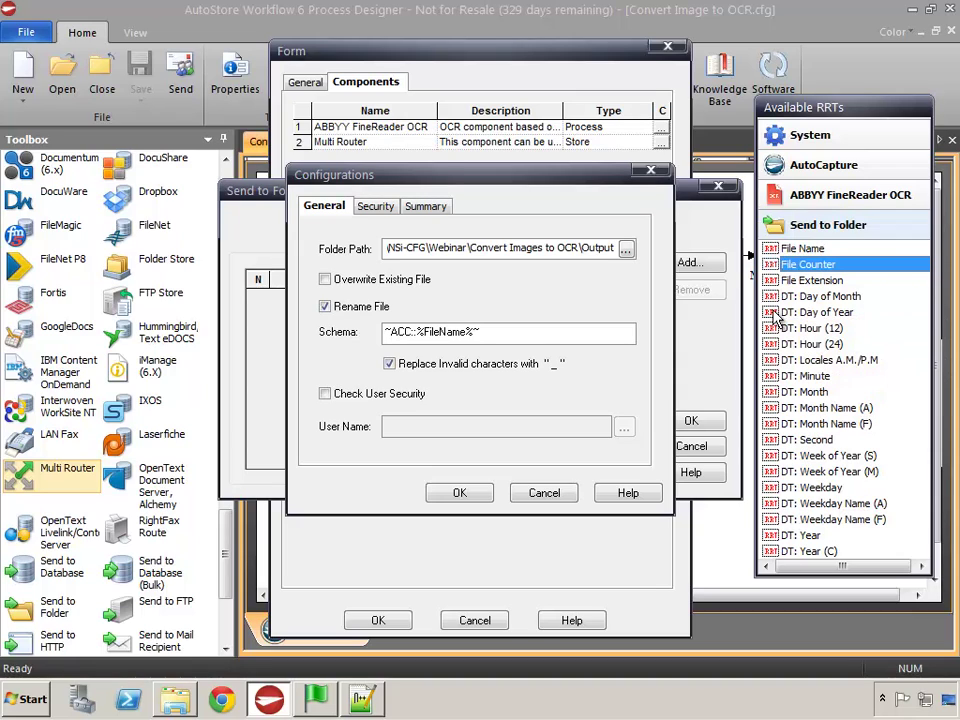
pyautogui.click(540, 333)
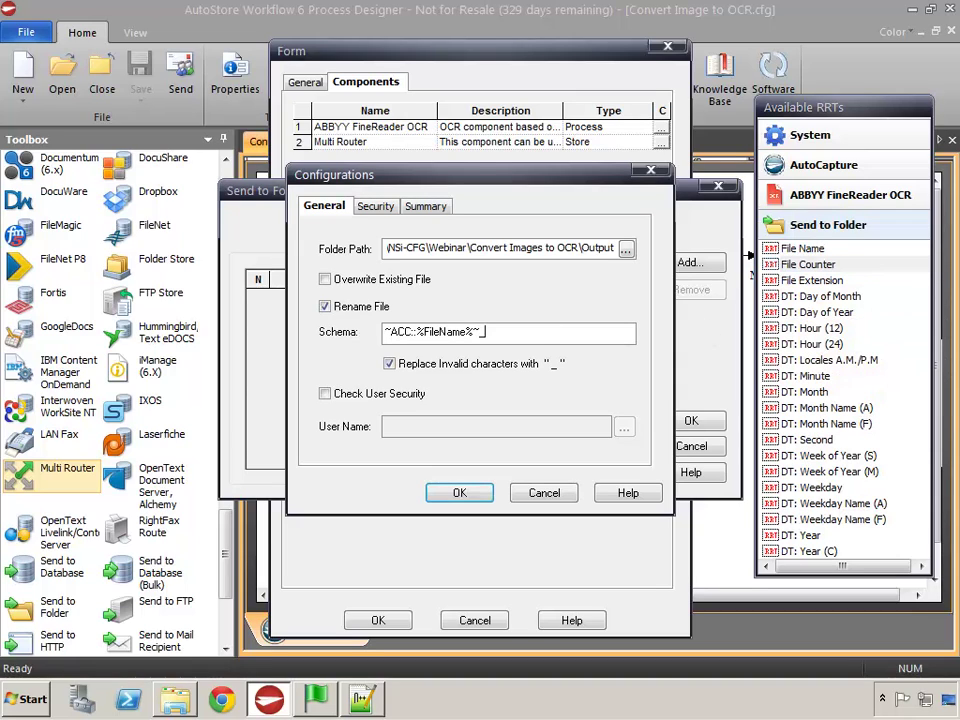
pyautogui.click(795, 264)
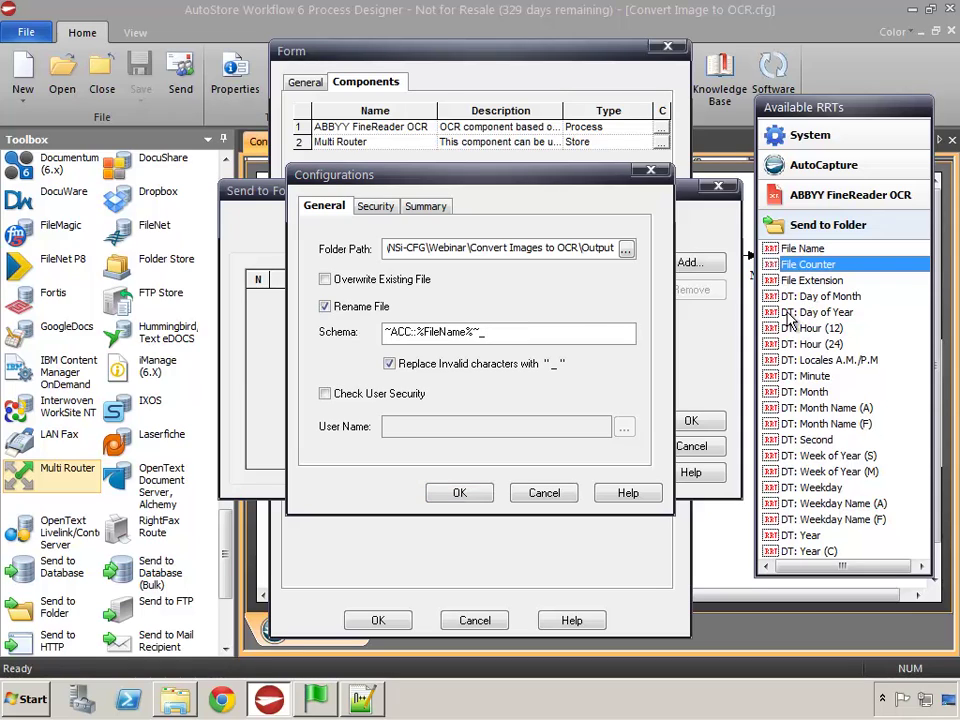
pyautogui.keyDown('ctrl'); pyautogui.click(805, 280); pyautogui.keyUp('ctrl')
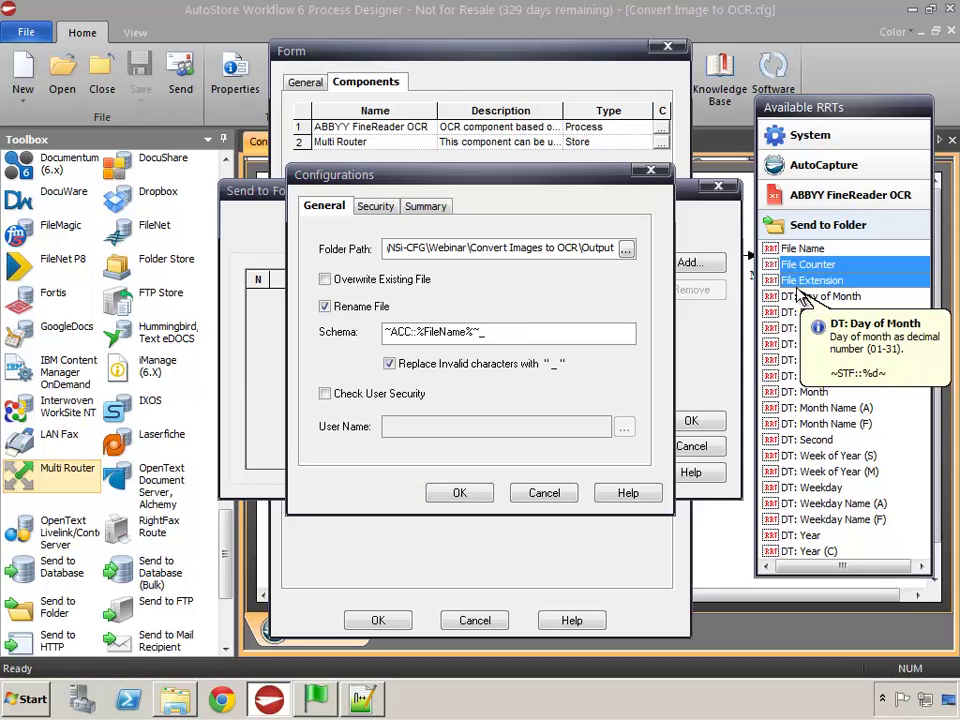
pyautogui.moveTo(773, 272); pyautogui.dragTo(579, 335)
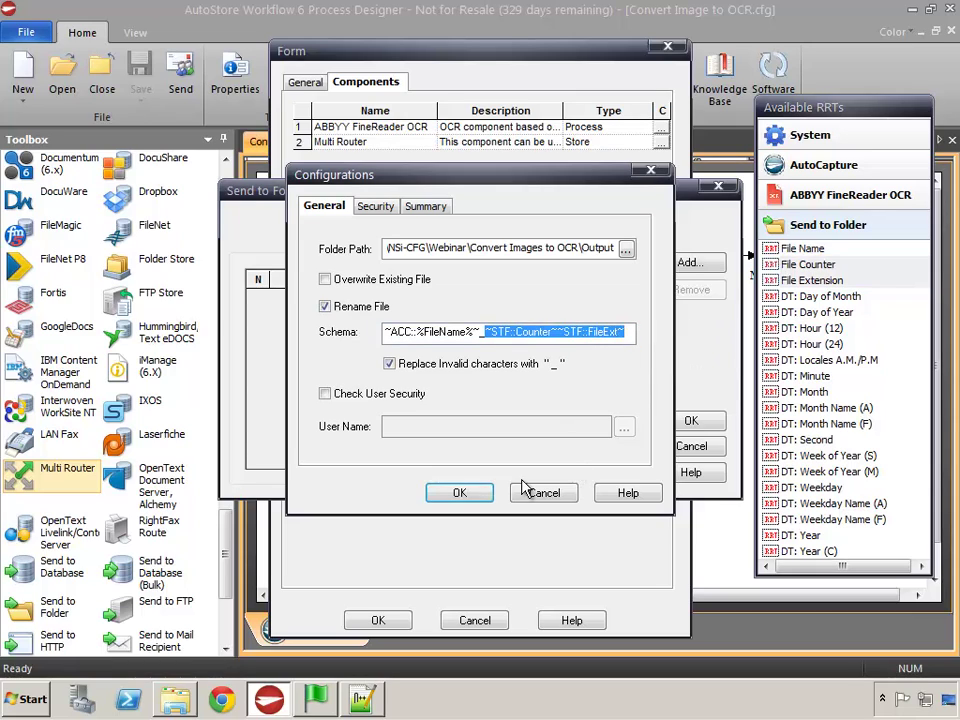
pyautogui.click(462, 494)
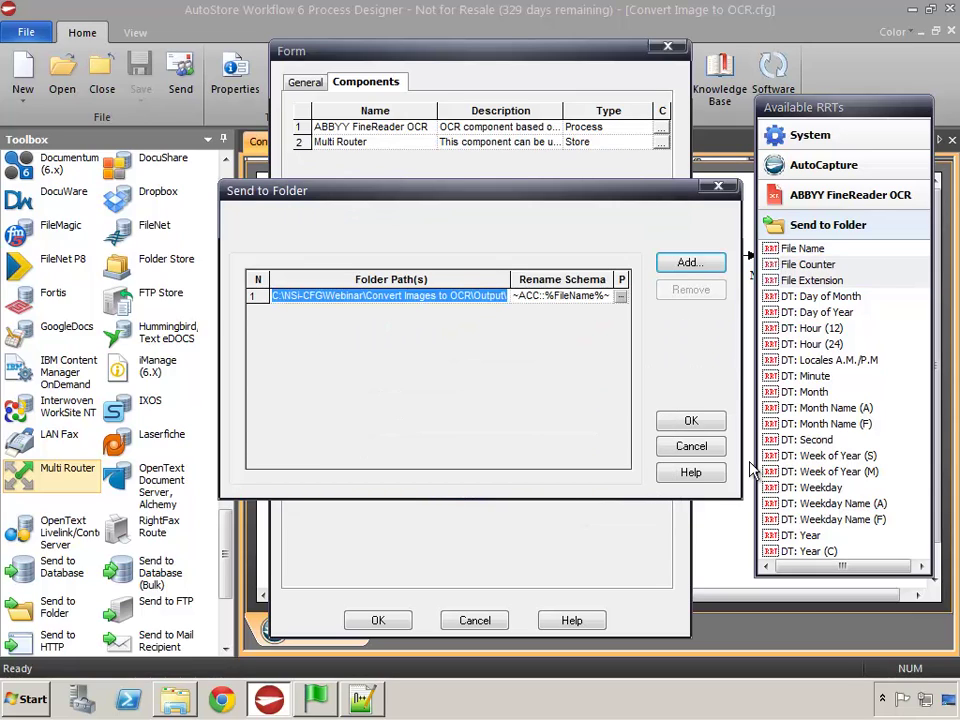
# Step: Accept the Send to Folder, Multi Router, form and AutoCapture settings to get back to the workflow diagram
pyautogui.click(705, 425)
pyautogui.click(370, 445)
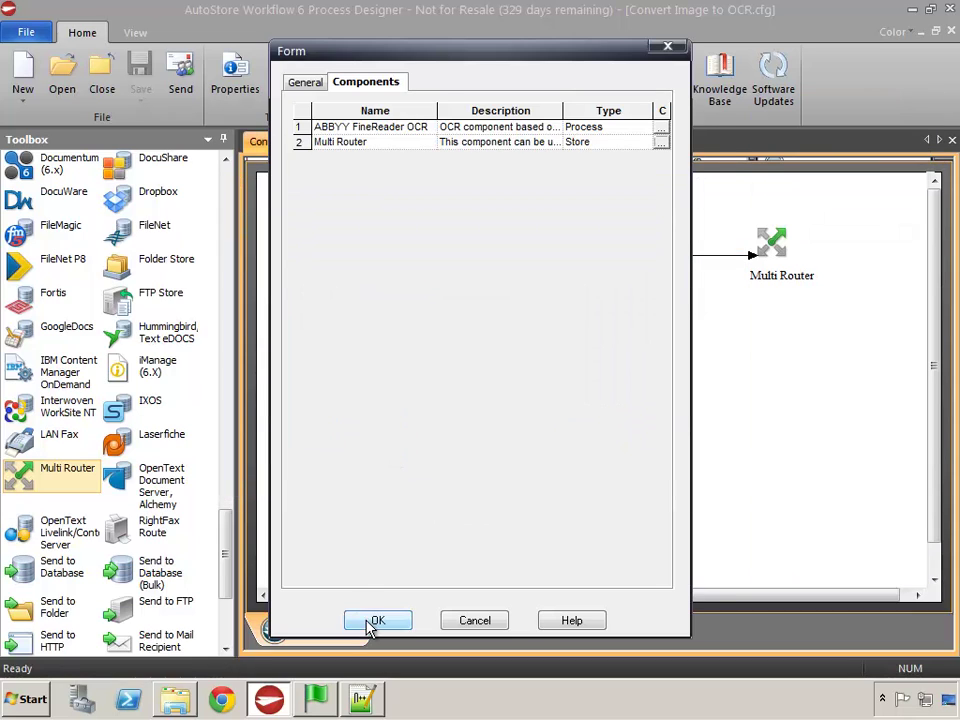
pyautogui.click(377, 621)
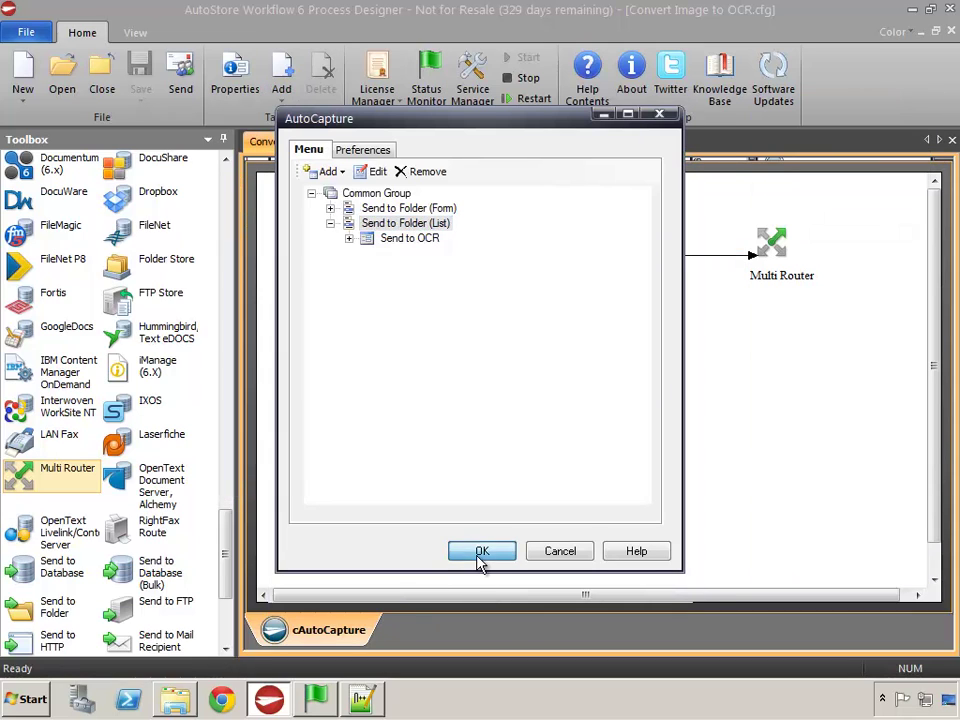
pyautogui.click(480, 553)
# Step: Save the Convert Image to OCR configuration and restart the AutoStore service, then minimize the Process Designer
pyautogui.click(139, 72)
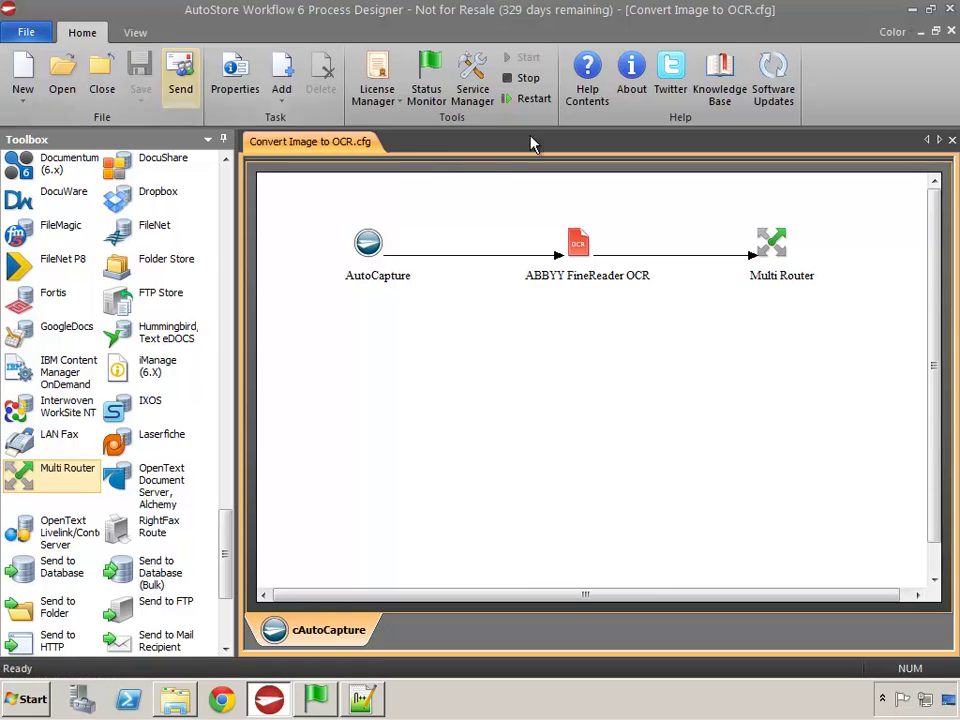
pyautogui.click(533, 99)
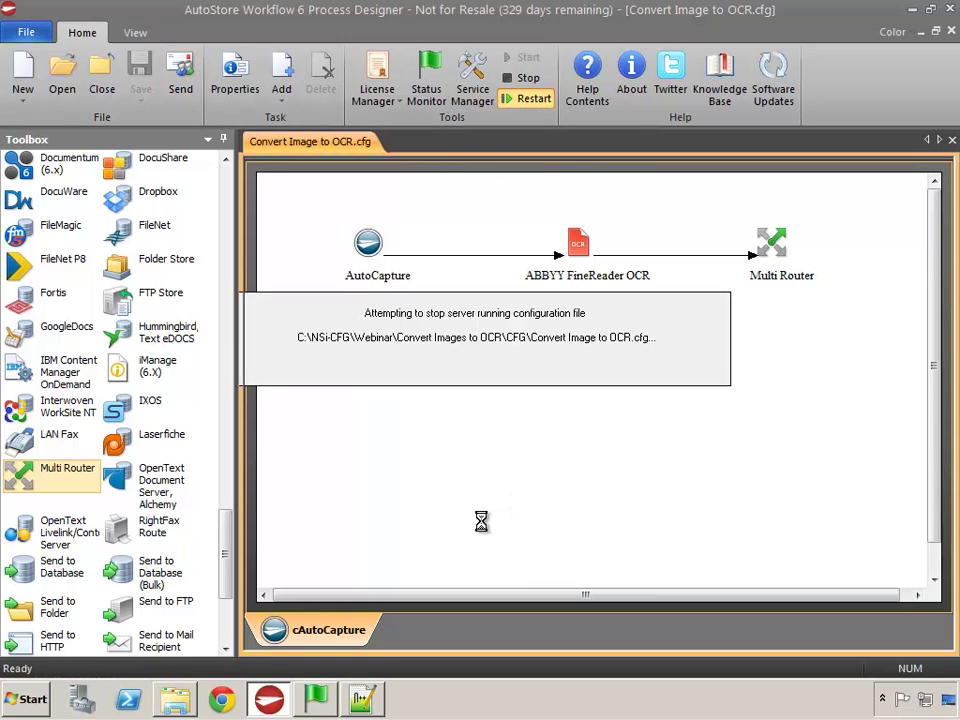
pyautogui.click(268, 700)
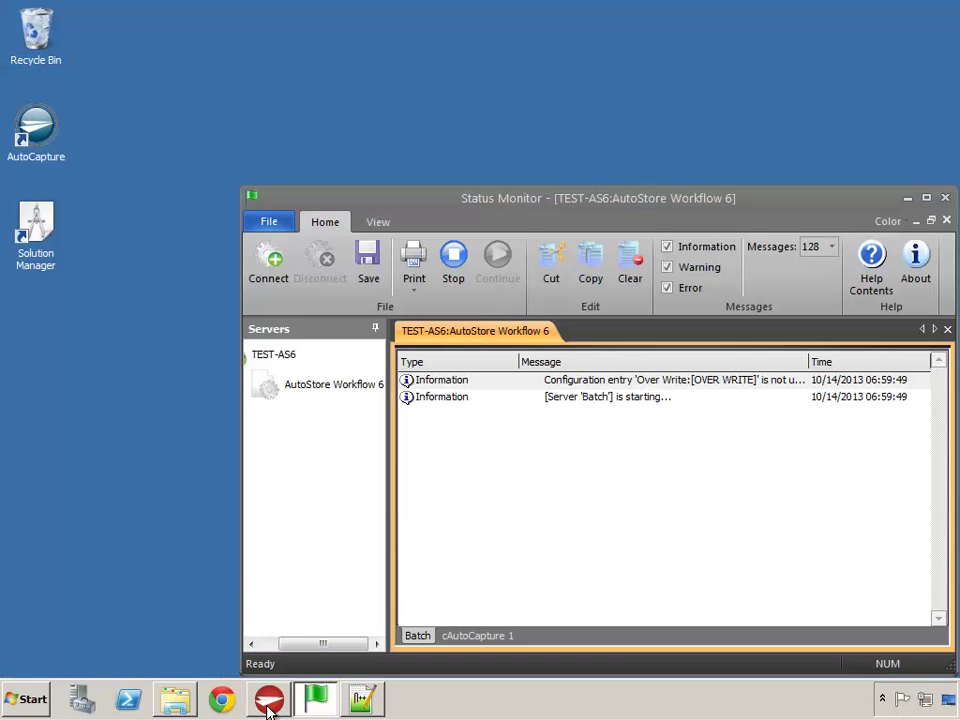
# Step: Switch to Windows Explorer and open the AutoCapture folder inside Sample Files
pyautogui.click(175, 699)
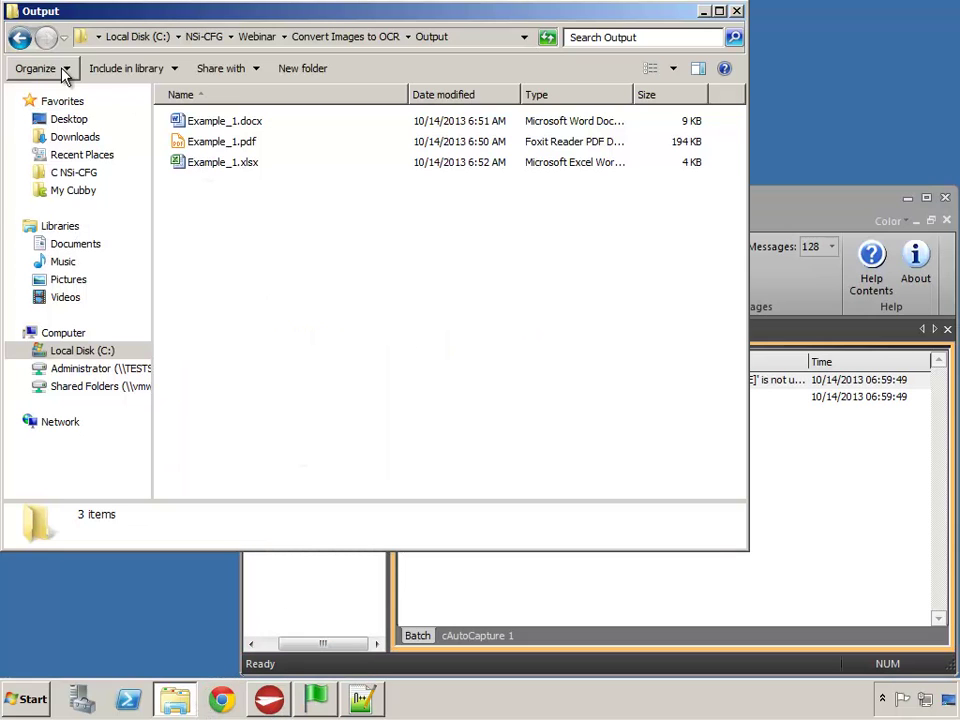
pyautogui.click(19, 37)
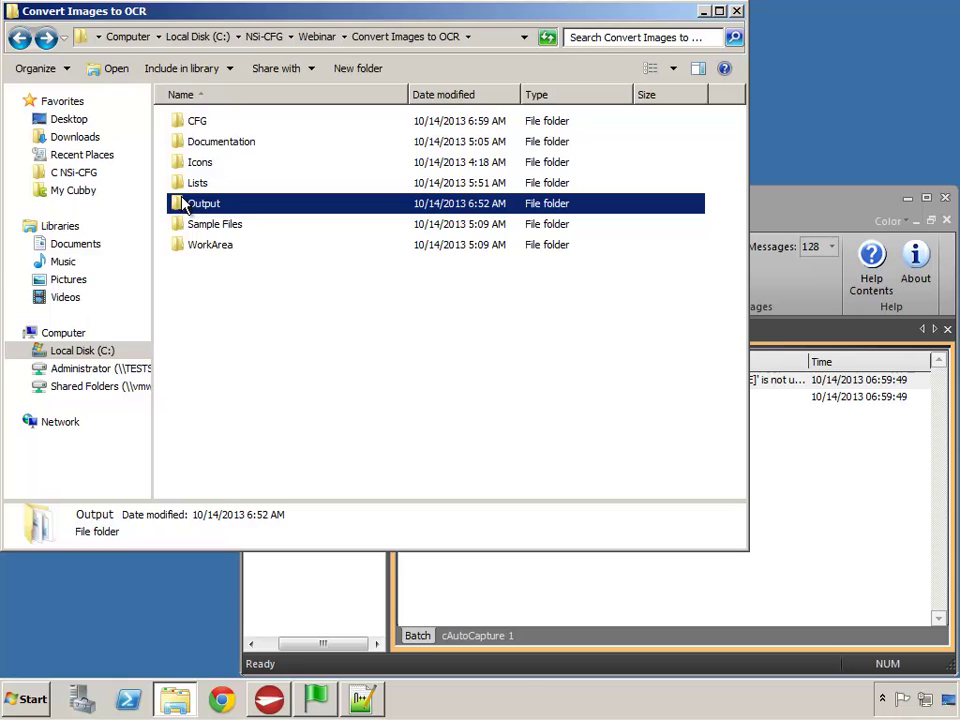
pyautogui.doubleClick(182, 226)
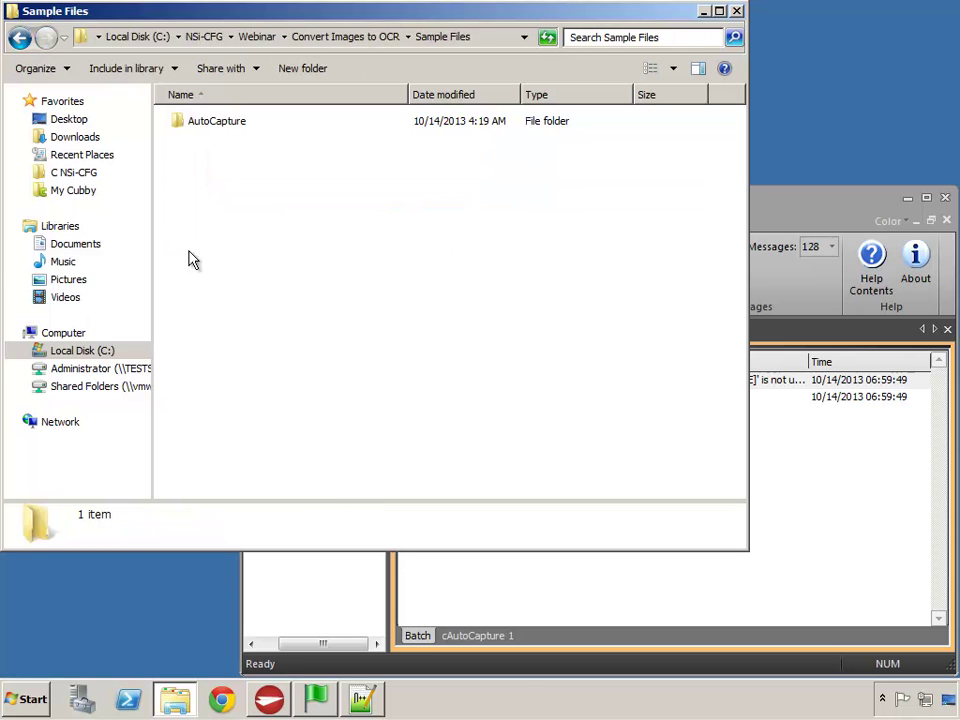
pyautogui.doubleClick(185, 129)
# Step: Submit Sample Document.tif through Send to OCR under Send to Folder (List), keeping FileName Example and FileType PDF (Text-Searchable)
pyautogui.click(190, 142)
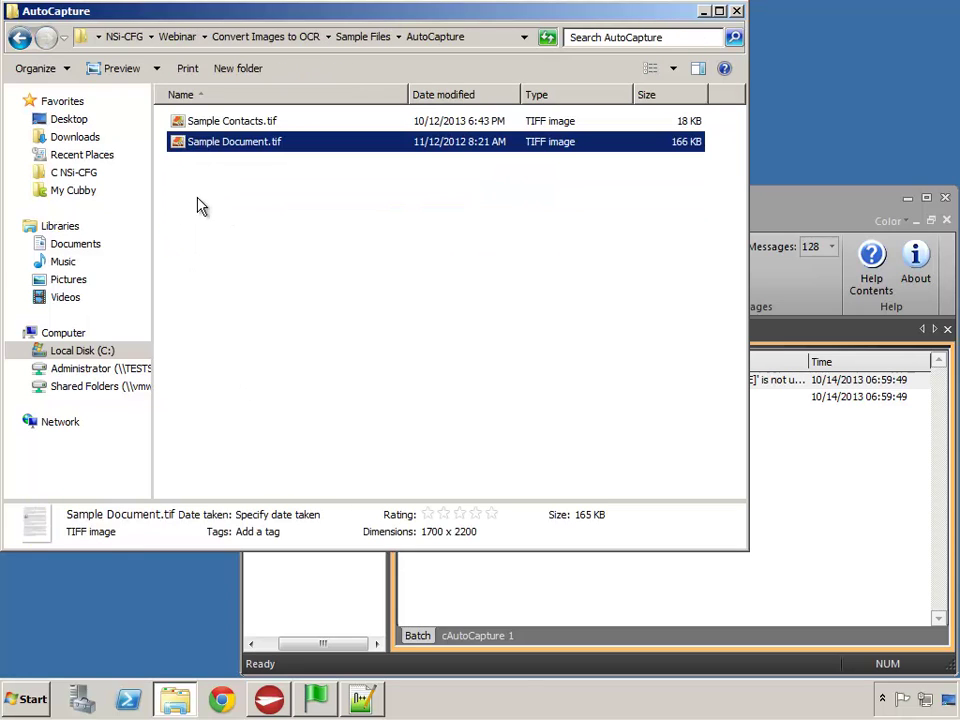
pyautogui.rightClick(181, 147)
pyautogui.moveTo(238, 285)
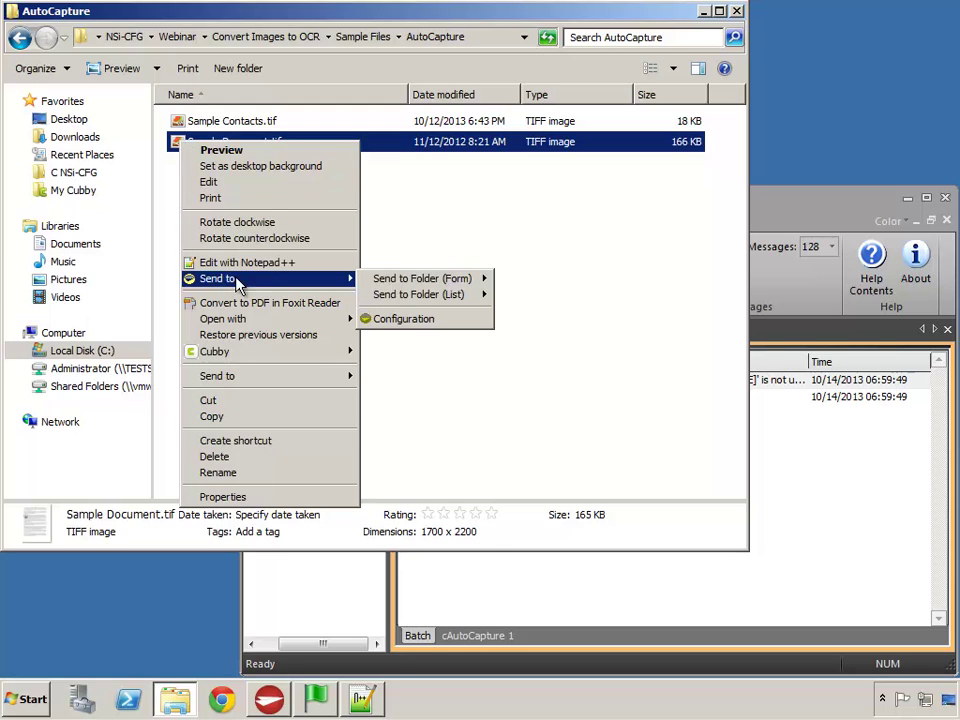
pyautogui.moveTo(398, 300)
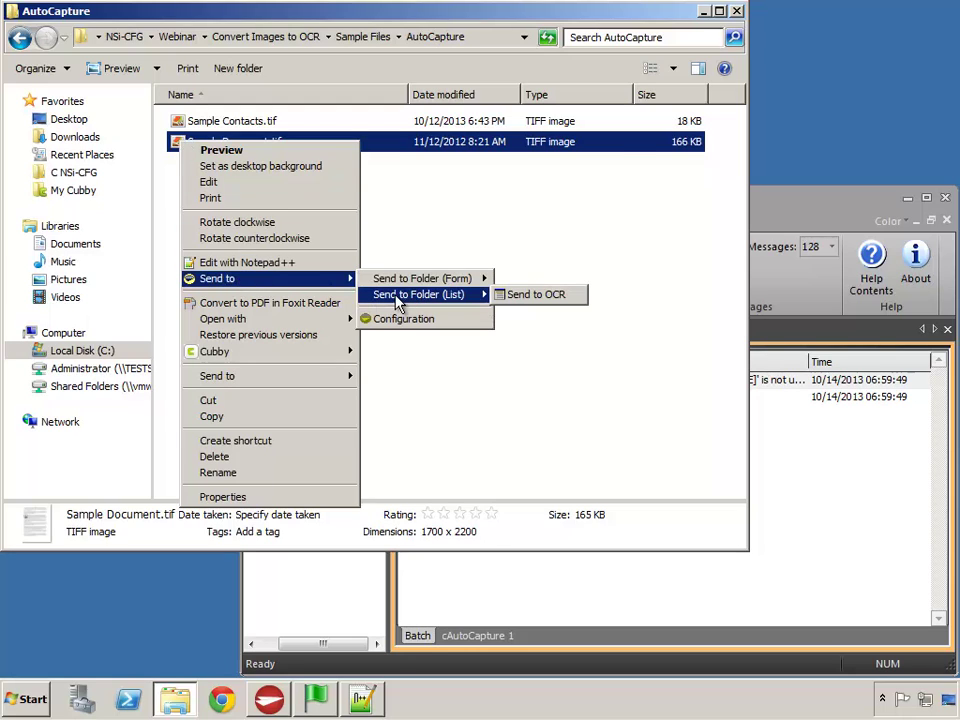
pyautogui.click(545, 298)
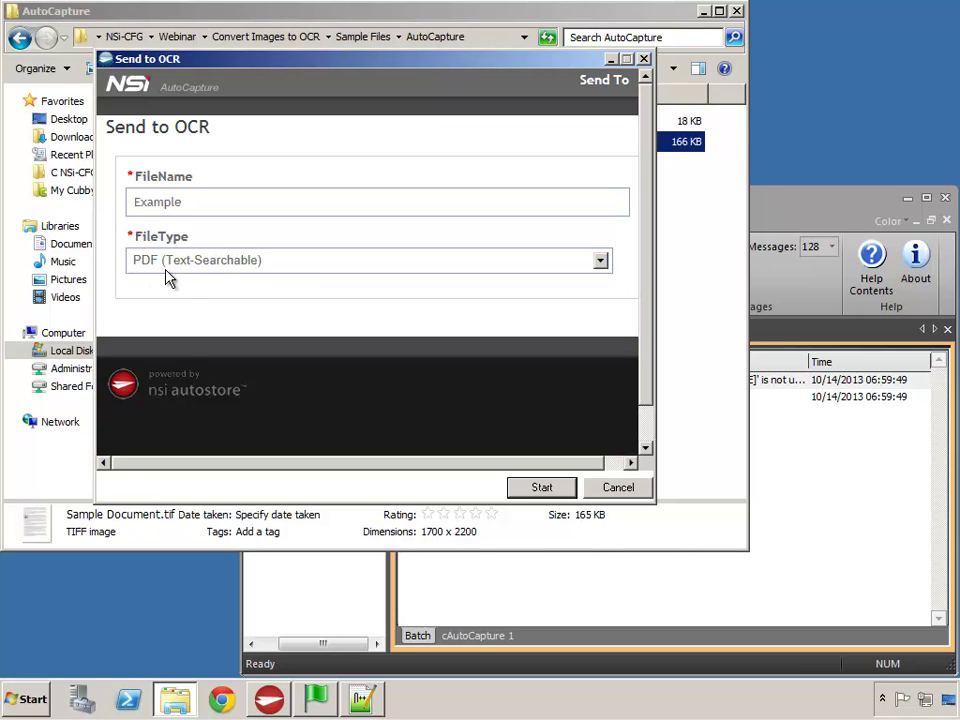
pyautogui.click(600, 262)
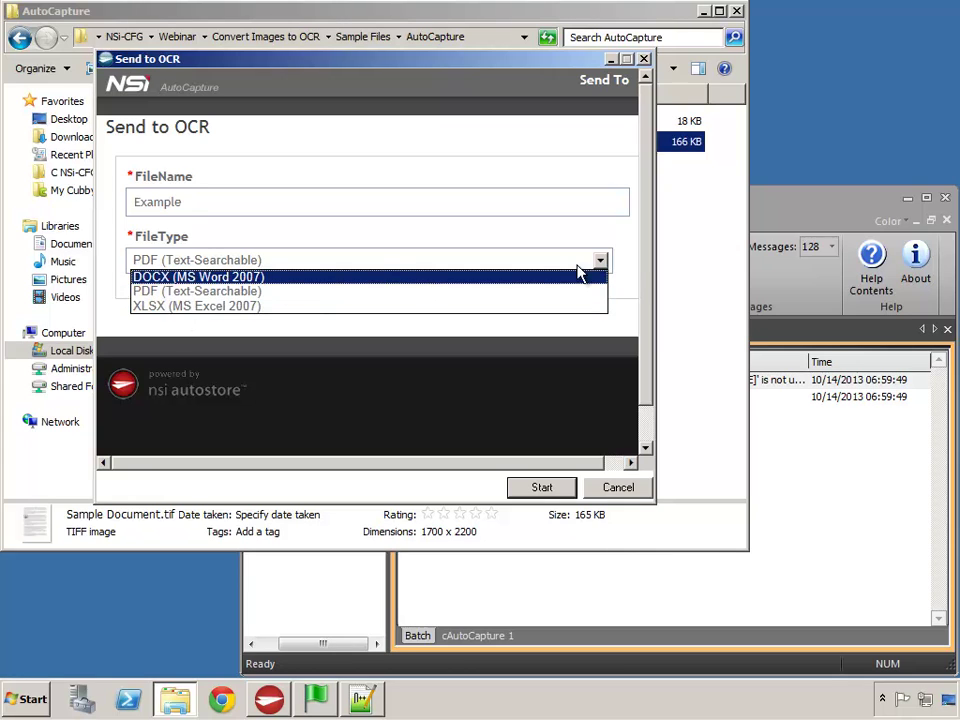
pyautogui.click(616, 258)
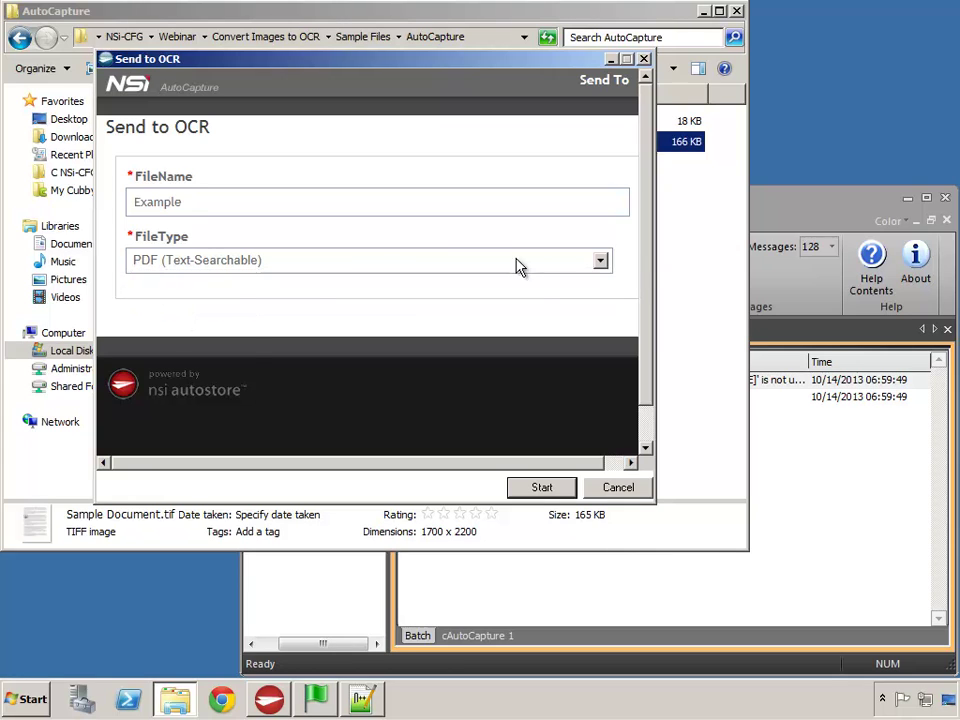
pyautogui.click(553, 490)
# Step: Open the Output folder and check the cAutoCapture 1 log in Status Monitor before returning to the folder
pyautogui.click(21, 39)
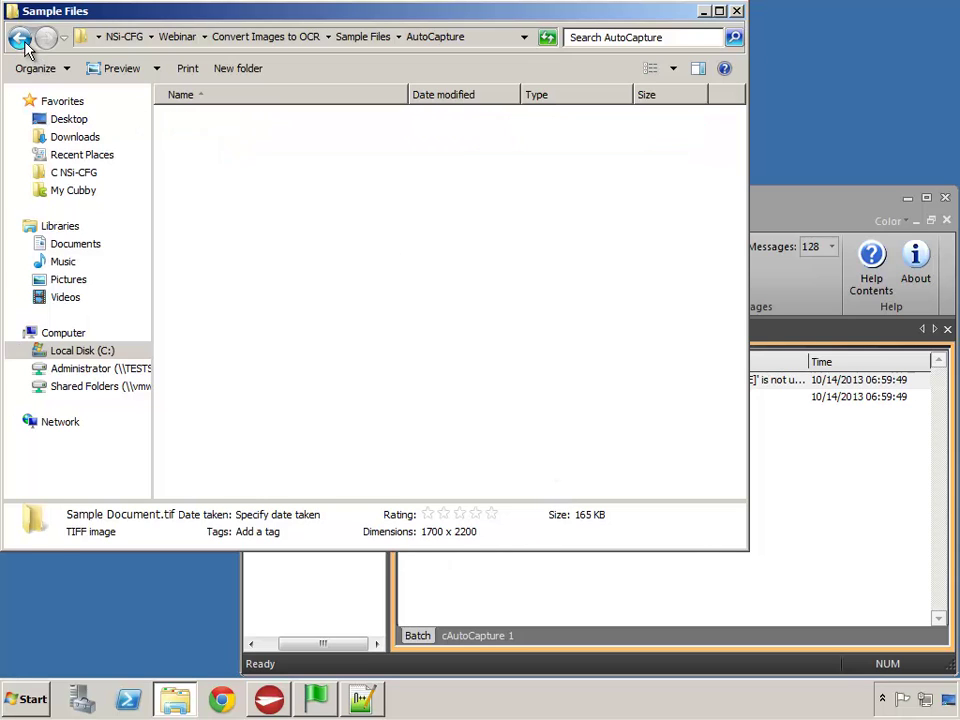
pyautogui.click(21, 39)
pyautogui.doubleClick(195, 206)
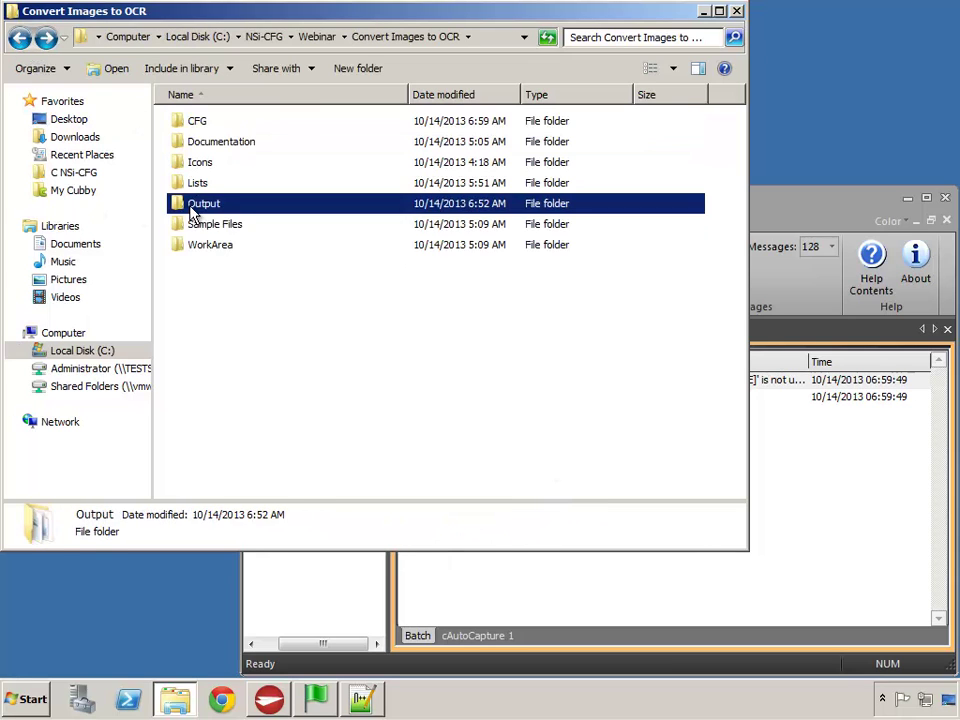
pyautogui.click(458, 637)
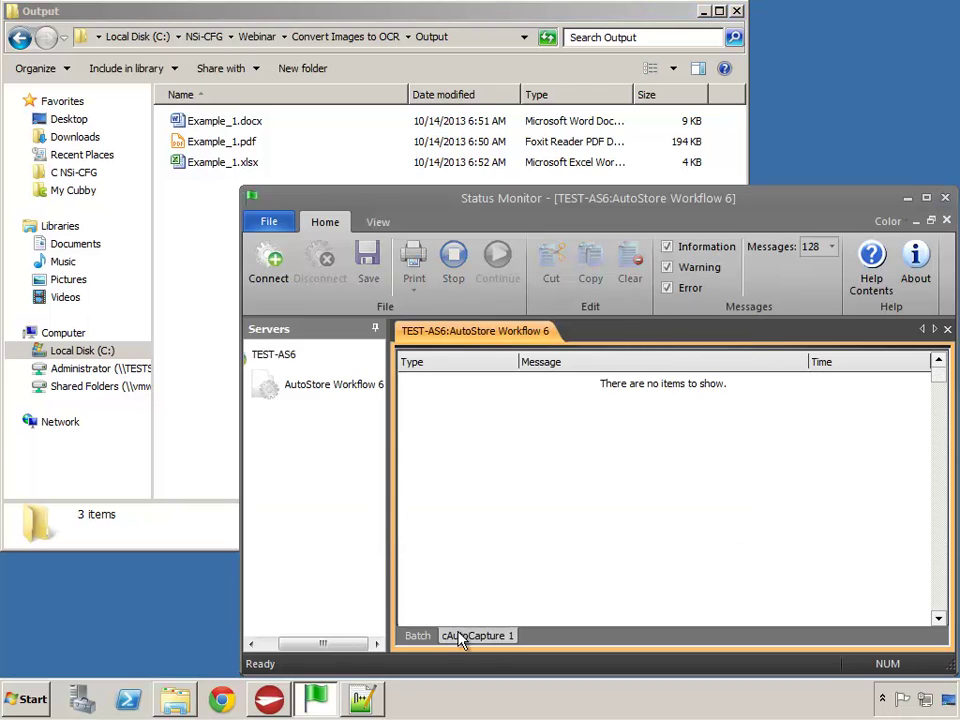
pyautogui.click(222, 13)
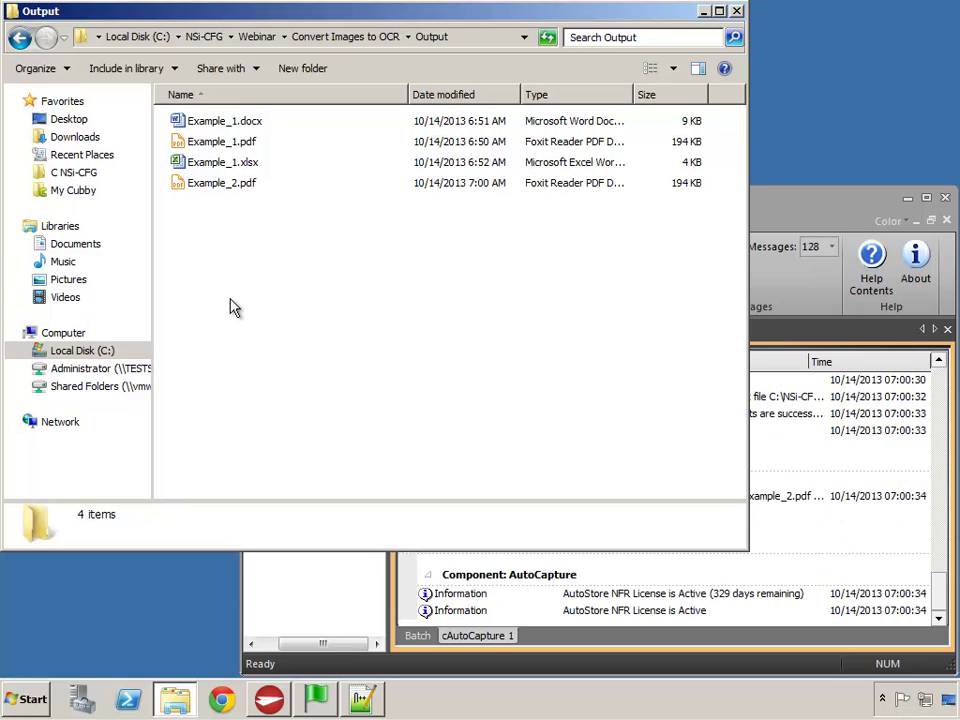
# Step: Open Example_2.pdf, search it for "gallery", select some body text to test the OCR, and close the file
pyautogui.click(200, 184)
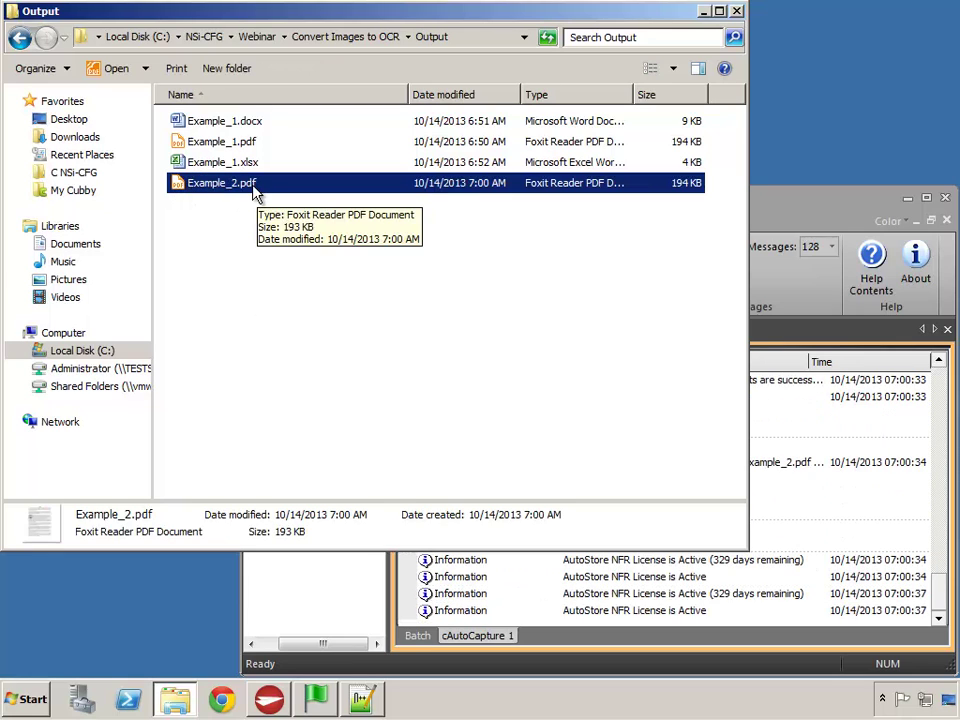
pyautogui.doubleClick(200, 184)
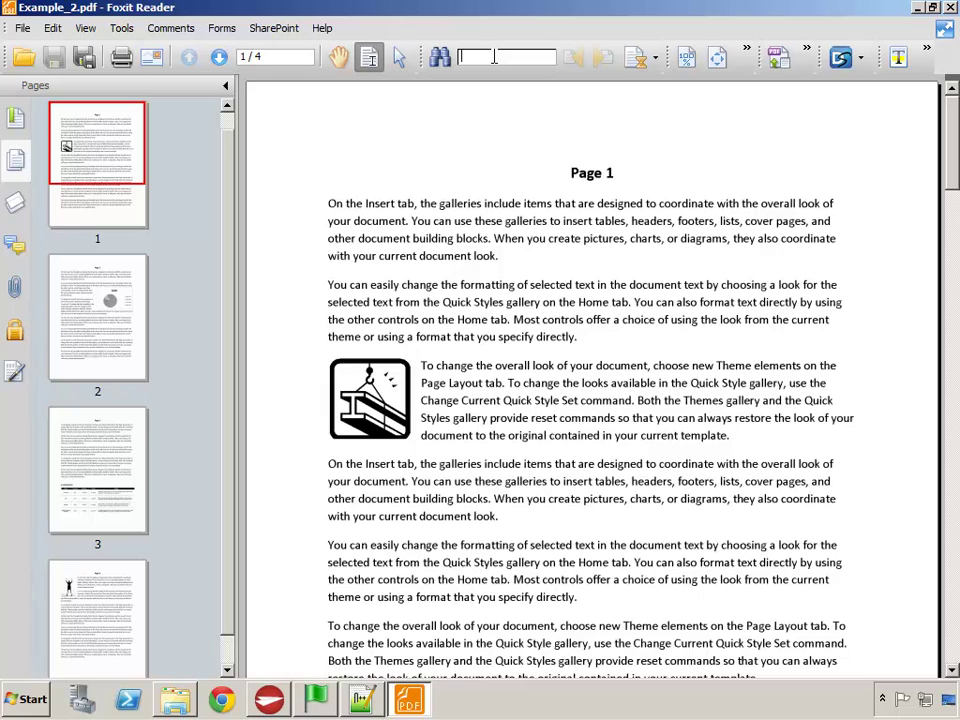
pyautogui.write('gallery')
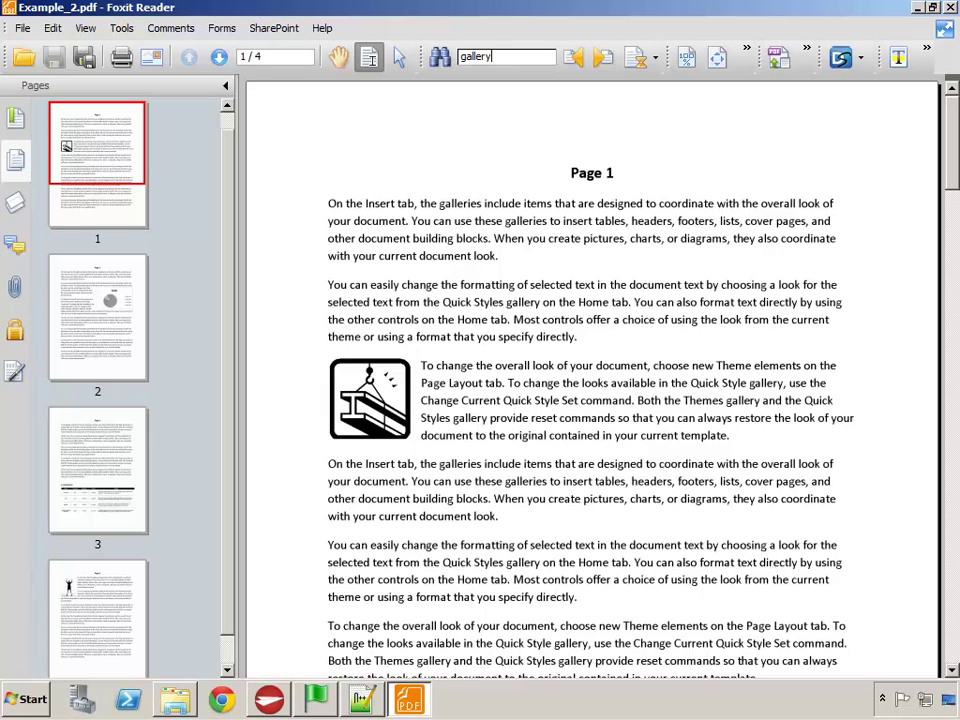
pyautogui.press('Return')
pyautogui.press('Return')
pyautogui.press('Return')
pyautogui.moveTo(343, 208); pyautogui.dragTo(638, 518)
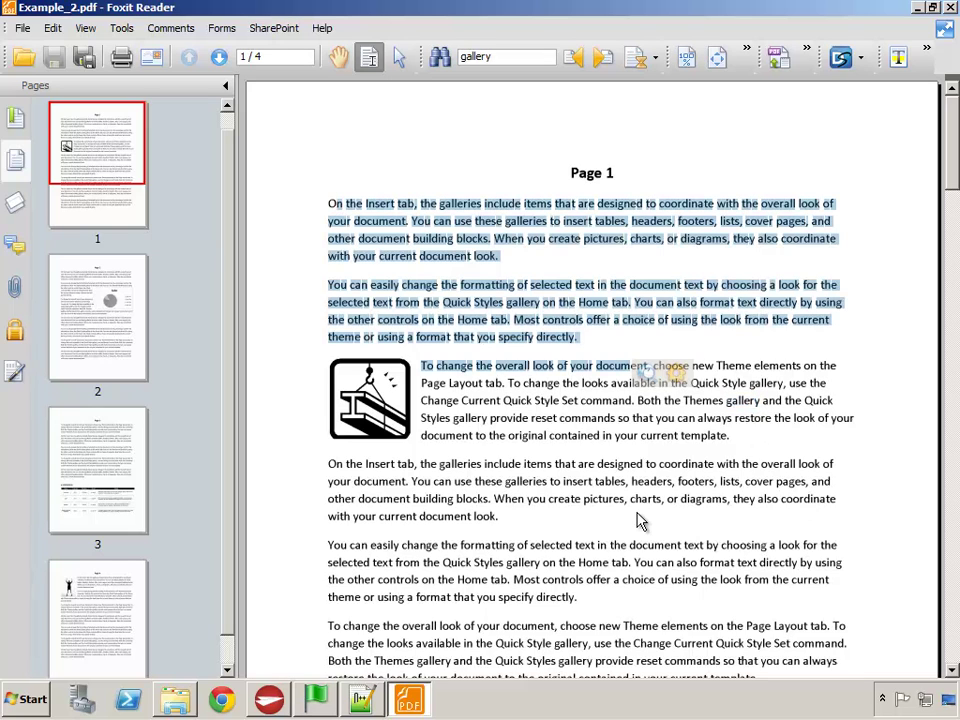
pyautogui.click(950, 7)
# Step: Return from the Output folder to the AutoCapture folder inside Sample Files
pyautogui.click(20, 38)
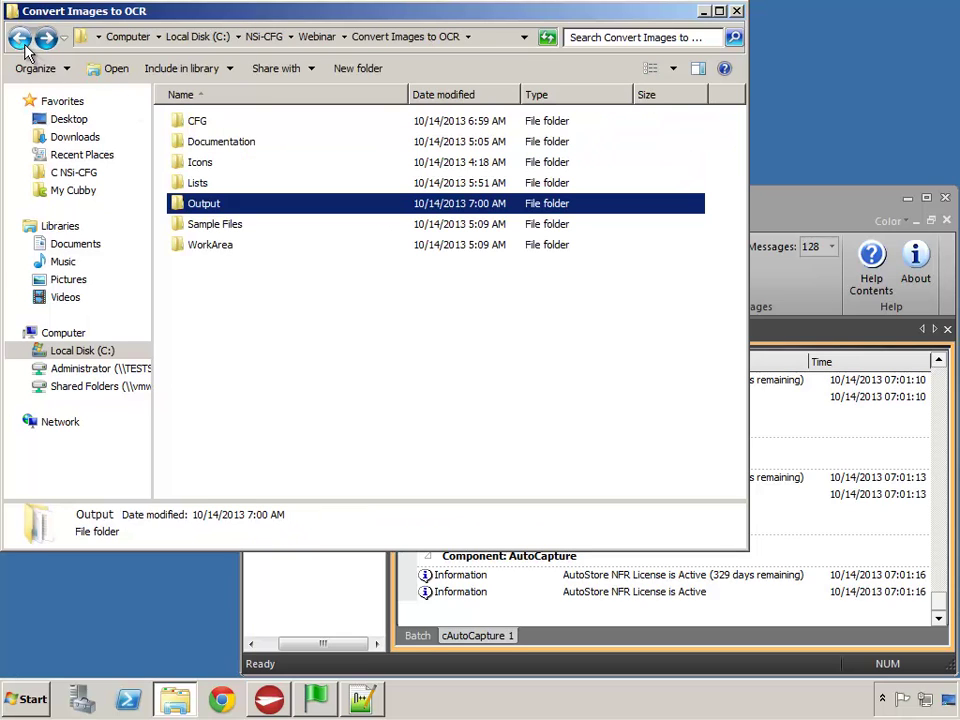
pyautogui.doubleClick(185, 222)
pyautogui.doubleClick(185, 120)
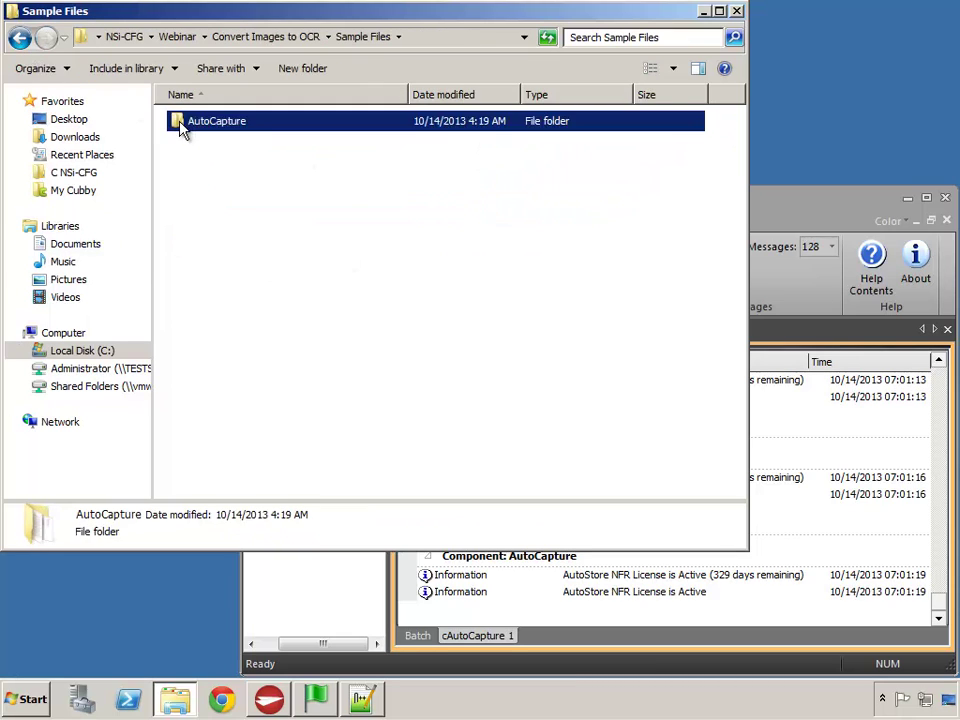
# Step: Submit Sample Document.tif through Send to OCR under Send to Folder (List) with FileType DOCX (MS Word 2007)
pyautogui.rightClick(177, 144)
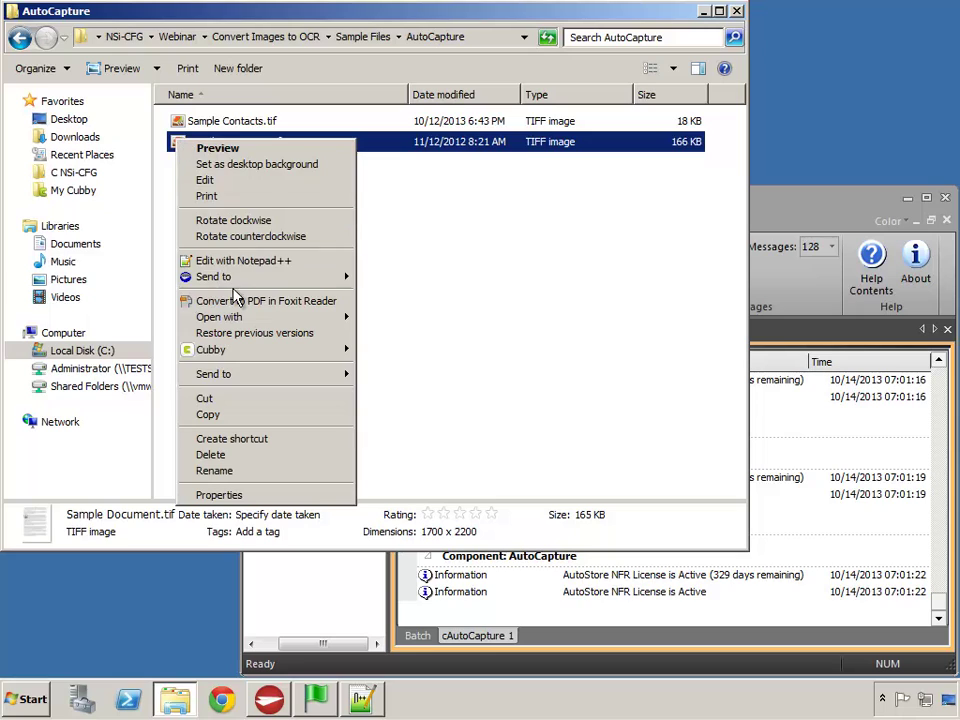
pyautogui.moveTo(246, 279)
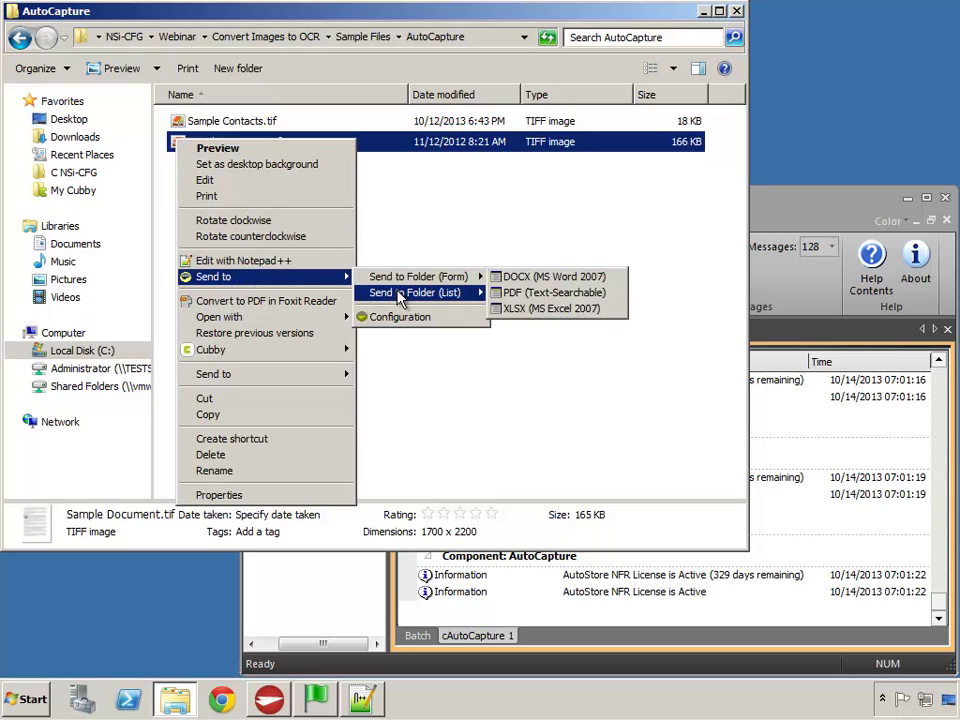
pyautogui.moveTo(430, 292)
pyautogui.click(542, 294)
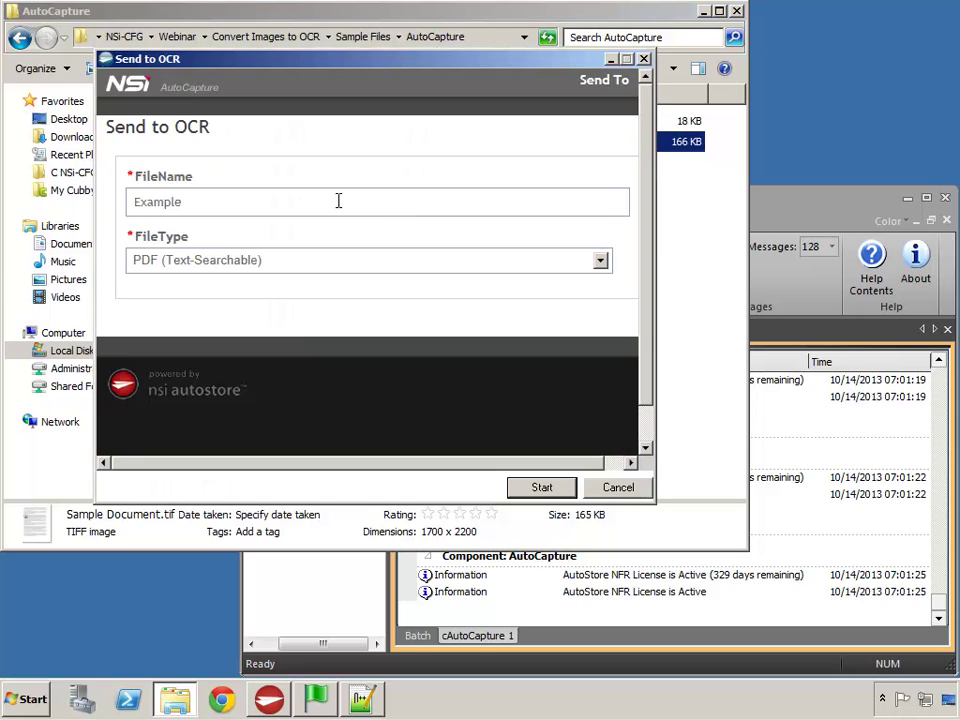
pyautogui.click(599, 260)
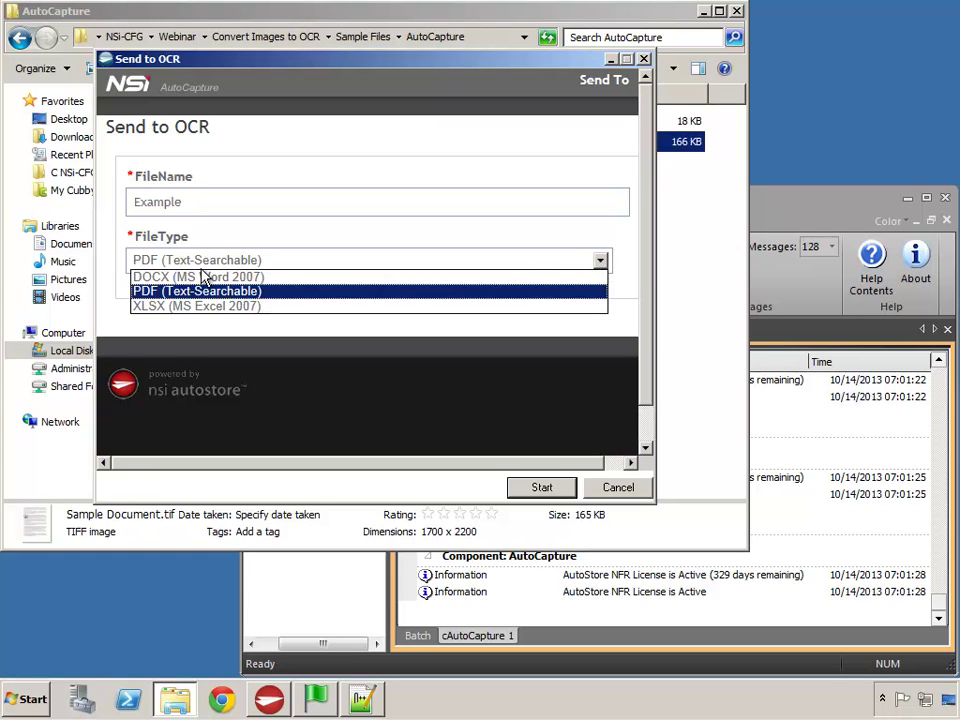
pyautogui.click(380, 277)
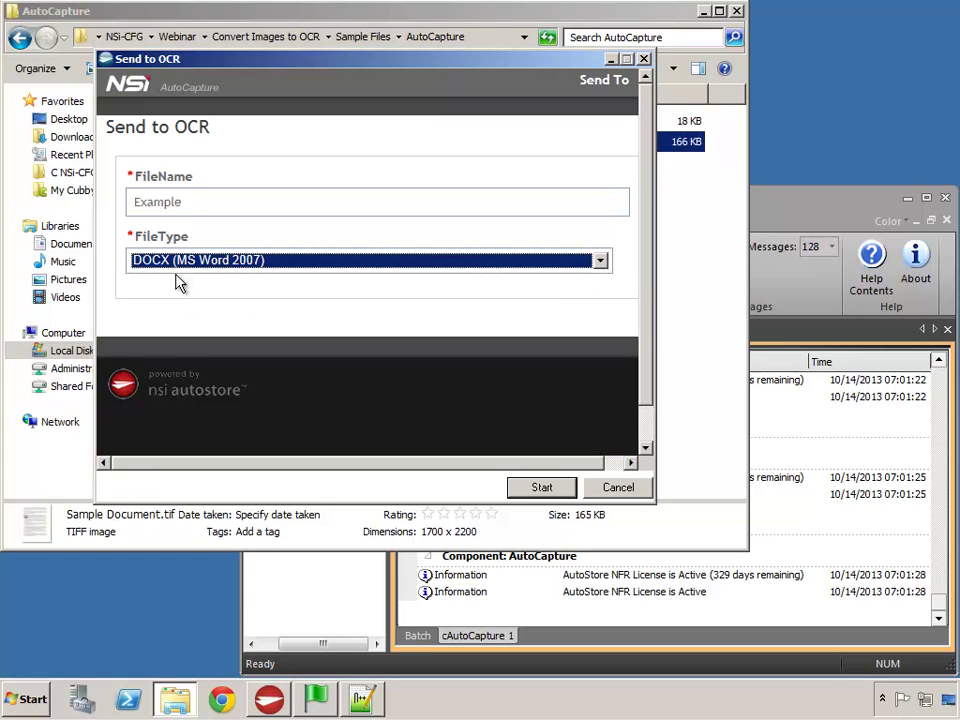
pyautogui.click(539, 490)
# Step: Open Example_2.docx from the Output folder in Word to inspect the converted text, and close it
pyautogui.click(20, 38)
pyautogui.click(20, 38)
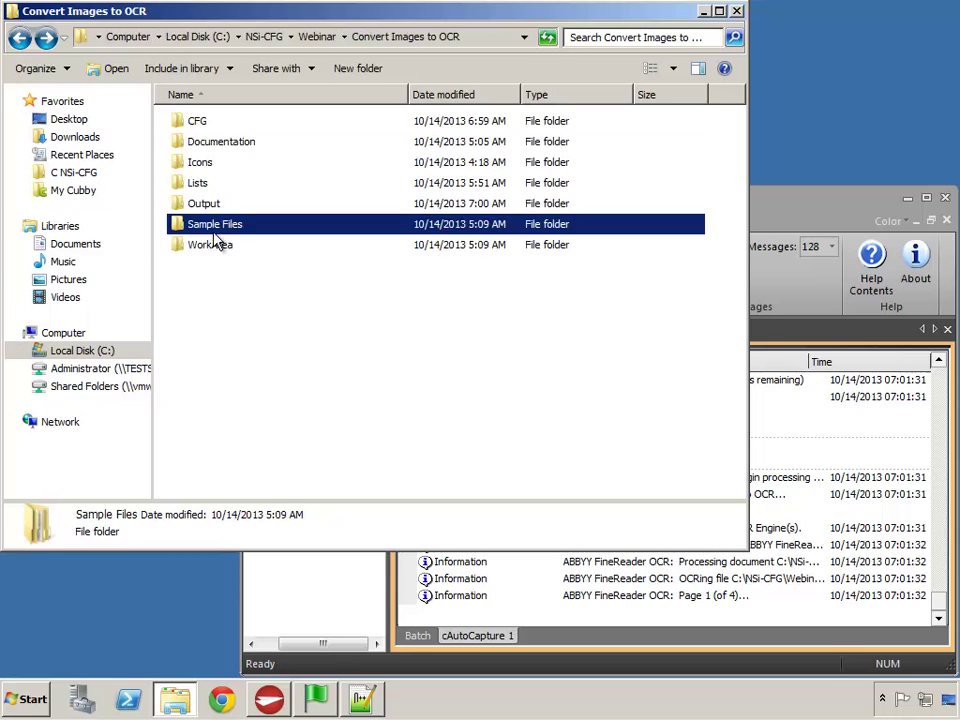
pyautogui.doubleClick(201, 205)
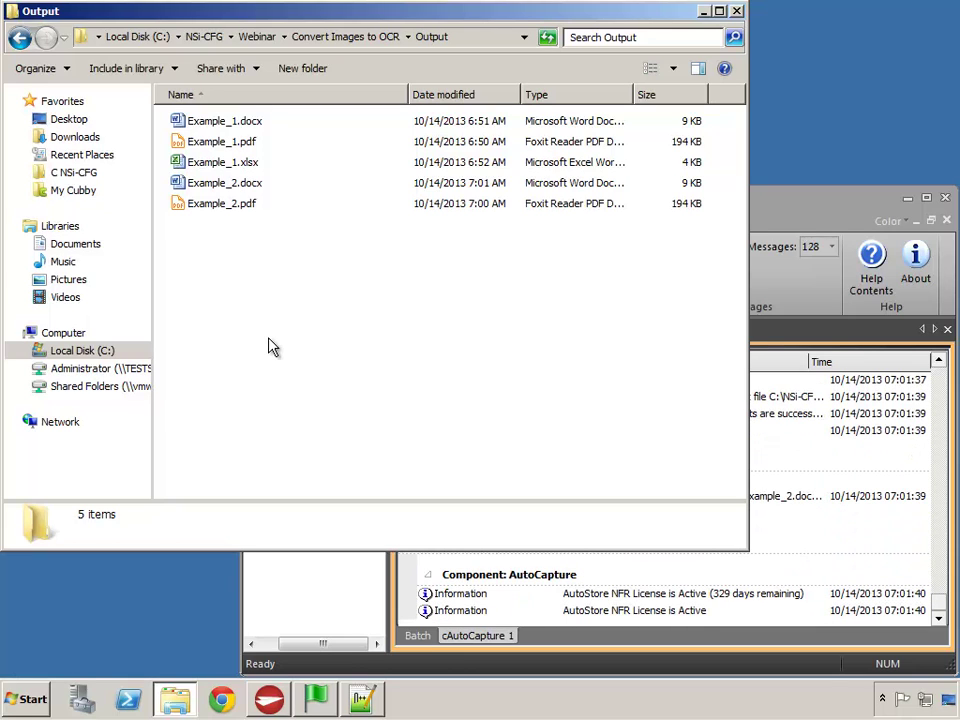
pyautogui.click(195, 183)
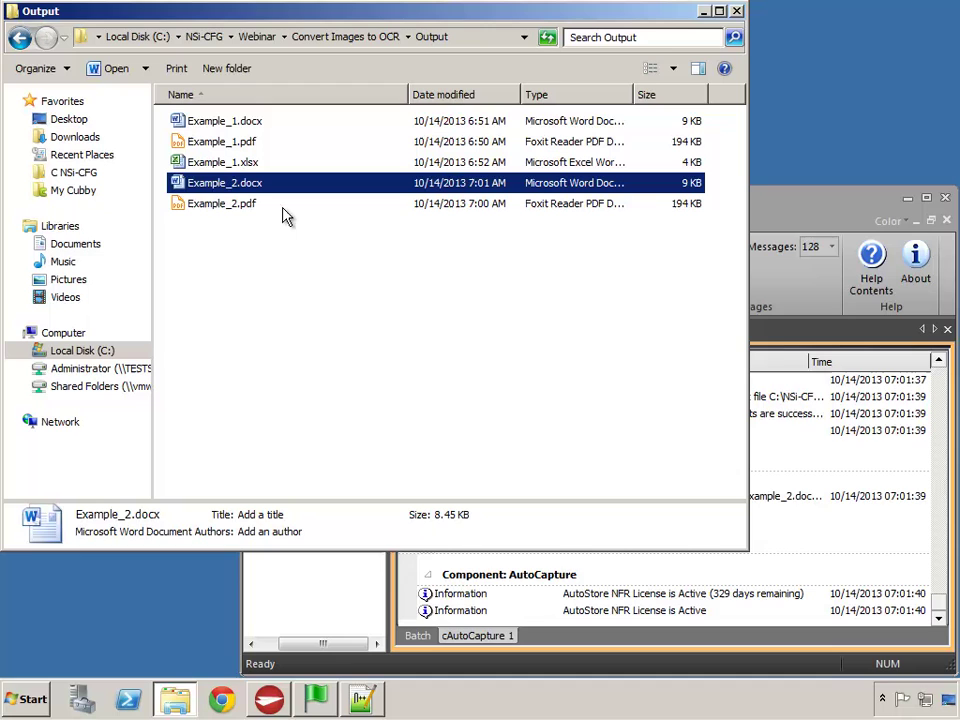
pyautogui.doubleClick(193, 188)
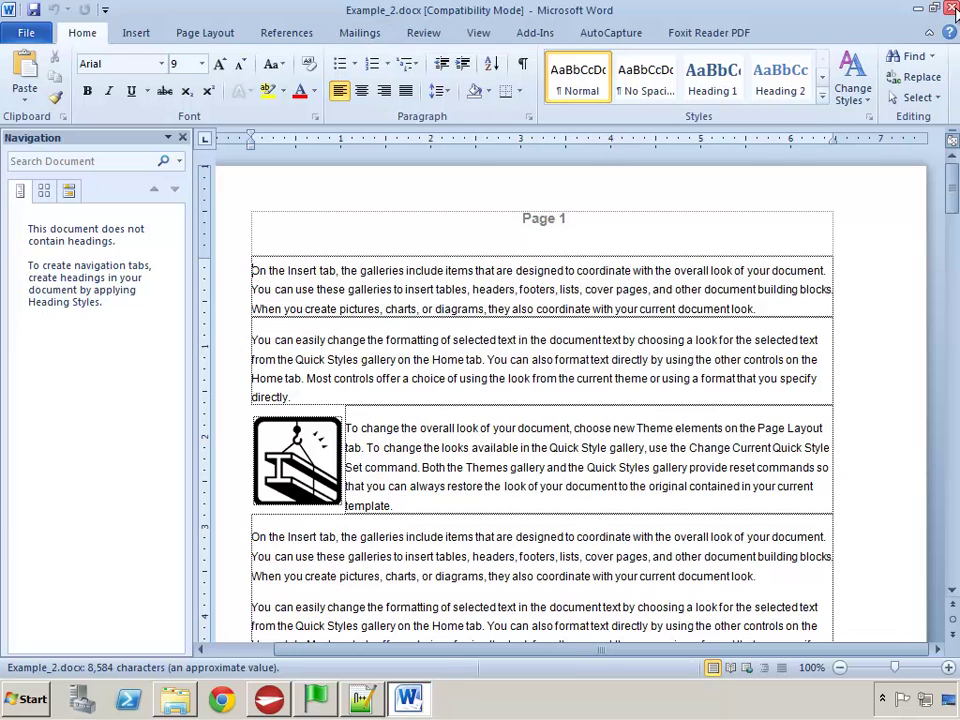
pyautogui.hotkey('alt', 'F4')
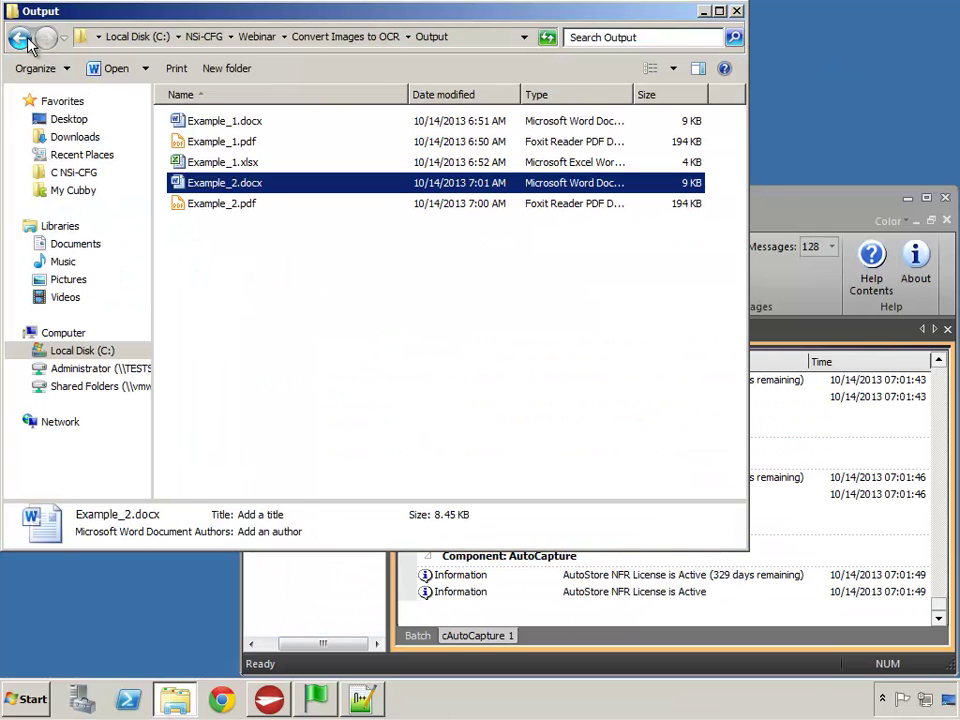
# Step: Return from the Output folder to the AutoCapture folder within Sample Files
pyautogui.click(19, 37)
pyautogui.doubleClick(190, 226)
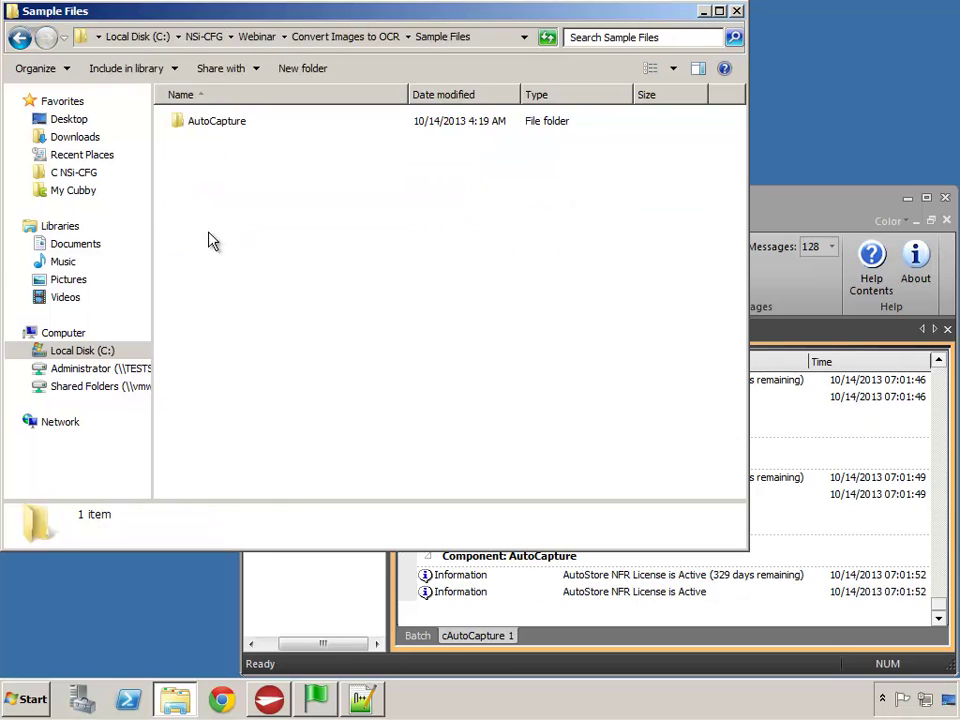
pyautogui.doubleClick(180, 121)
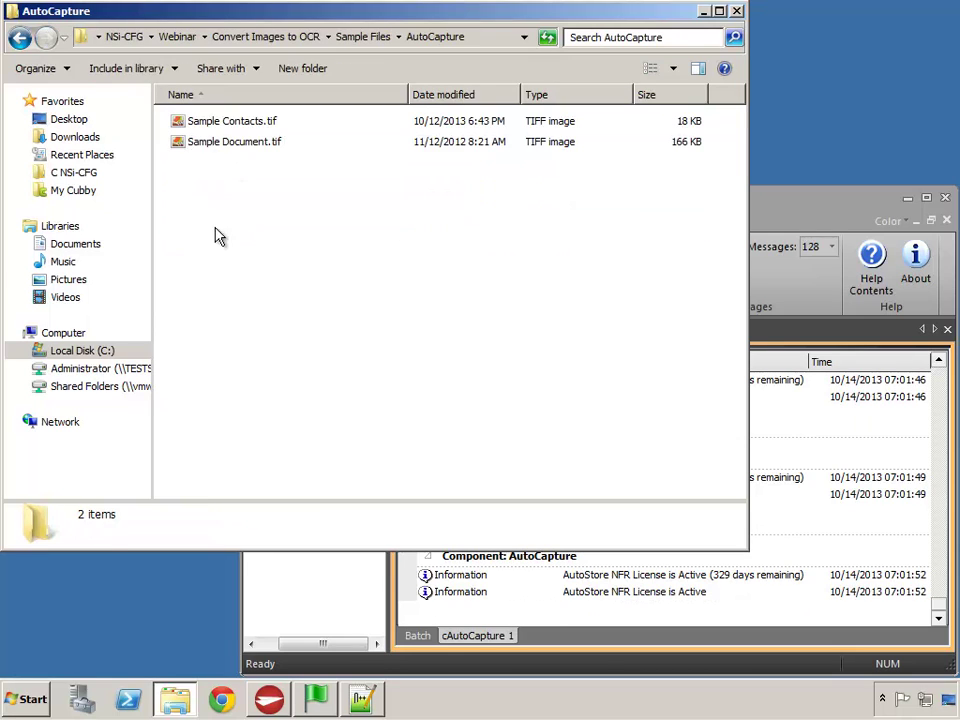
# Step: Submit Sample Contacts.tif through Send to OCR under Send to Folder (List) with FileType XLSX (MS Excel 2007)
pyautogui.click(178, 122)
pyautogui.rightClick(178, 122)
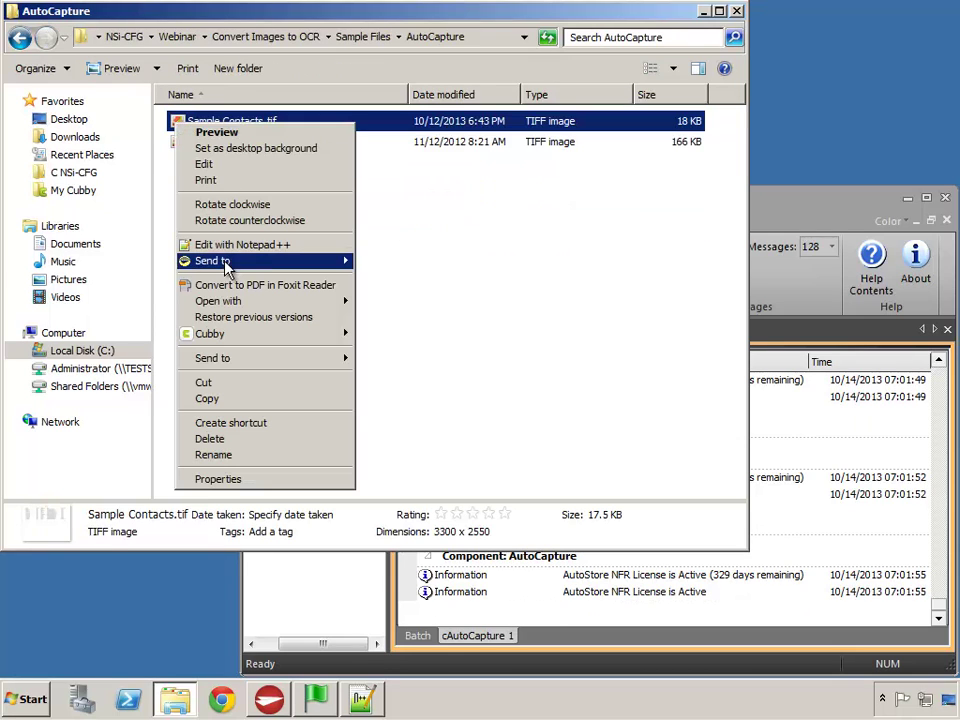
pyautogui.moveTo(226, 268)
pyautogui.moveTo(410, 280)
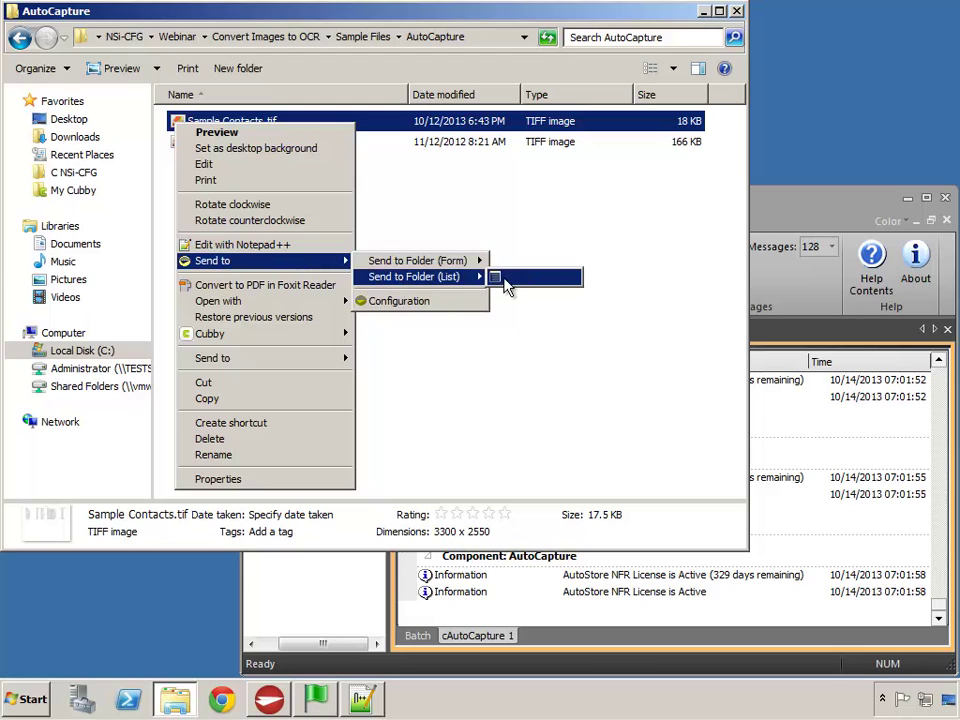
pyautogui.click(506, 281)
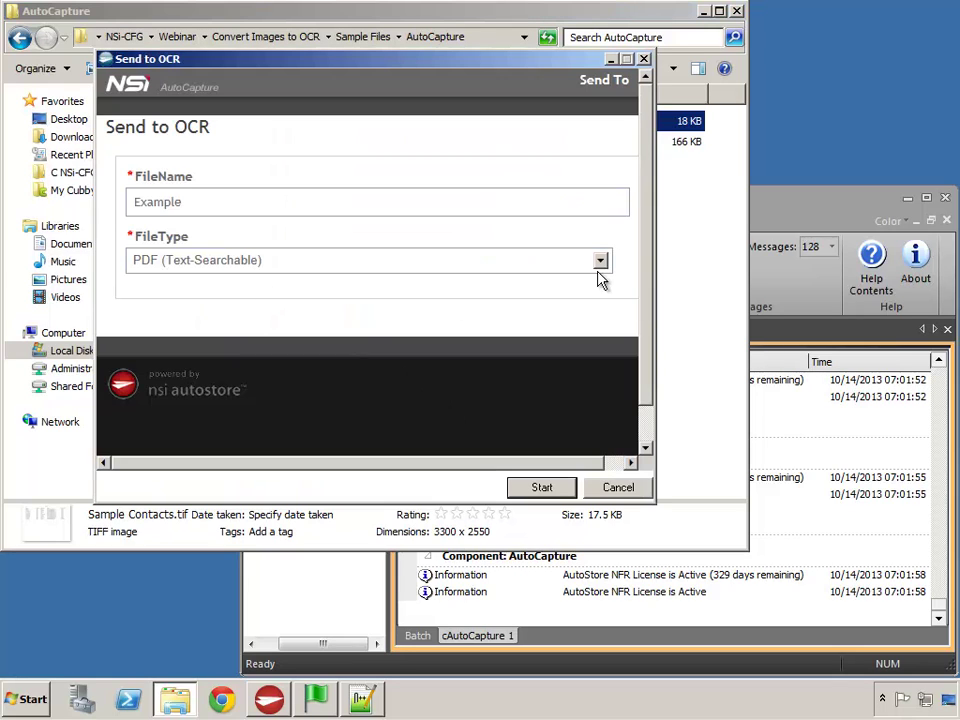
pyautogui.click(598, 268)
pyautogui.click(285, 308)
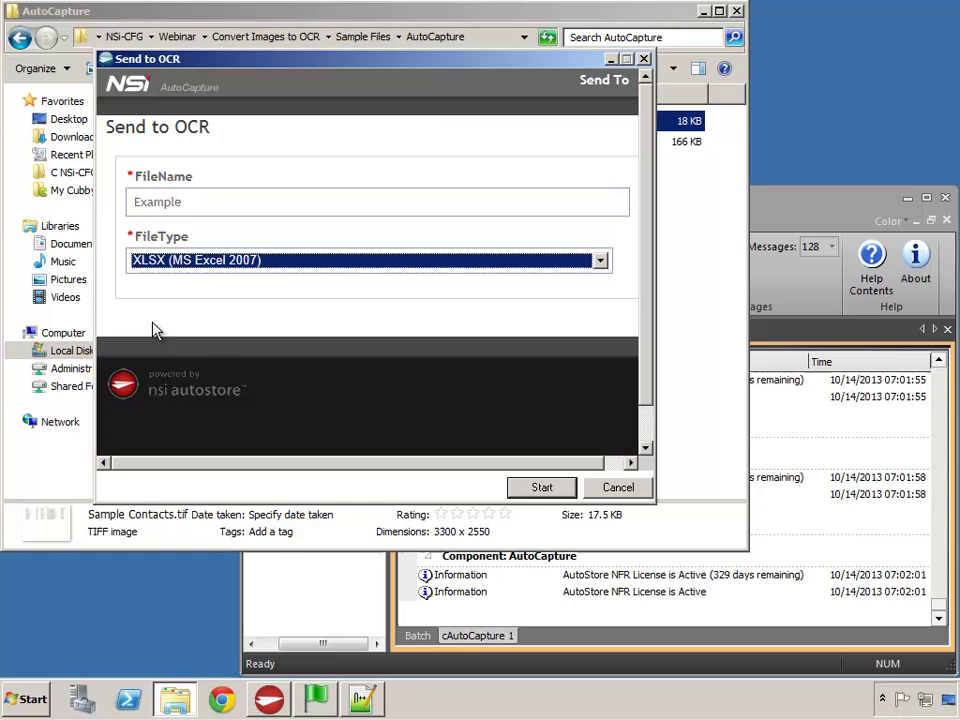
pyautogui.click(538, 488)
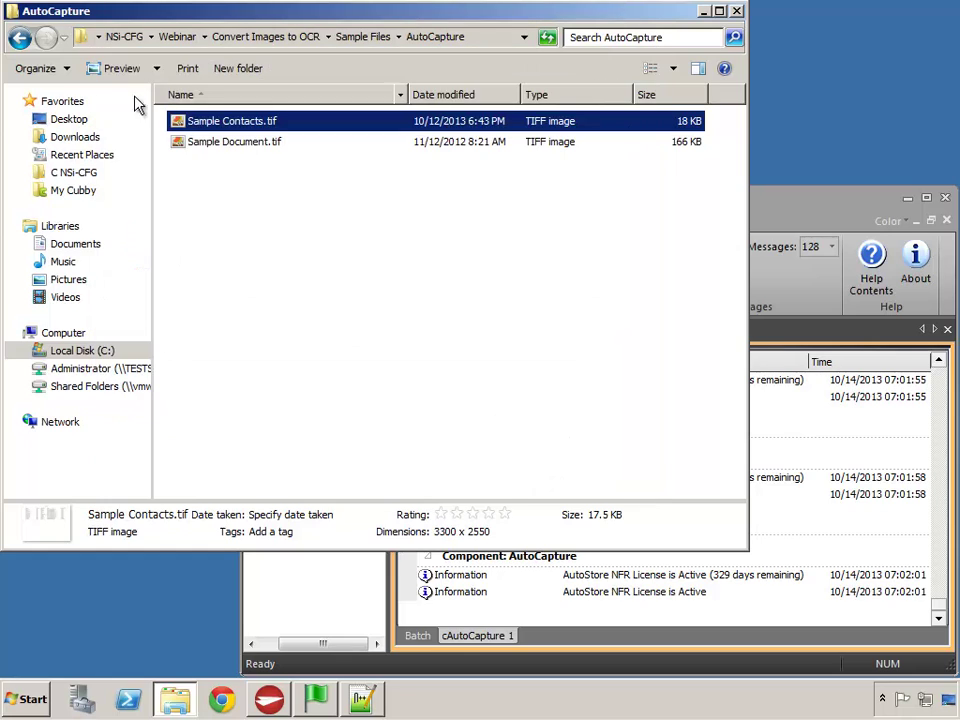
# Step: Open Example_2.xlsx from the Output folder in Excel to inspect the converted contact list, and close it
pyautogui.click(24, 40)
pyautogui.doubleClick(193, 202)
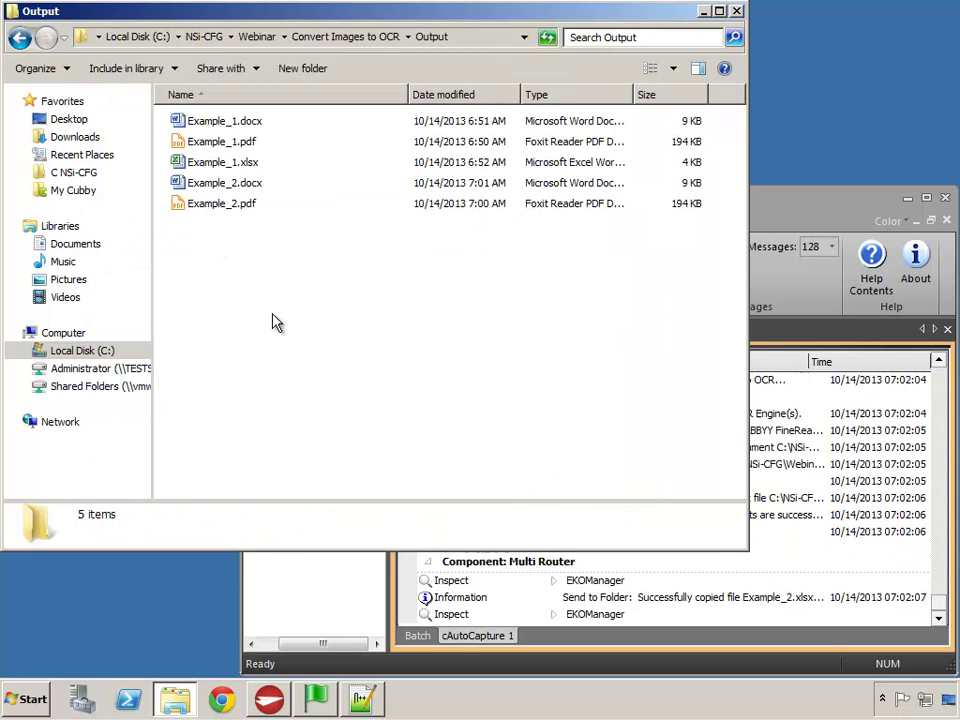
pyautogui.click(215, 226)
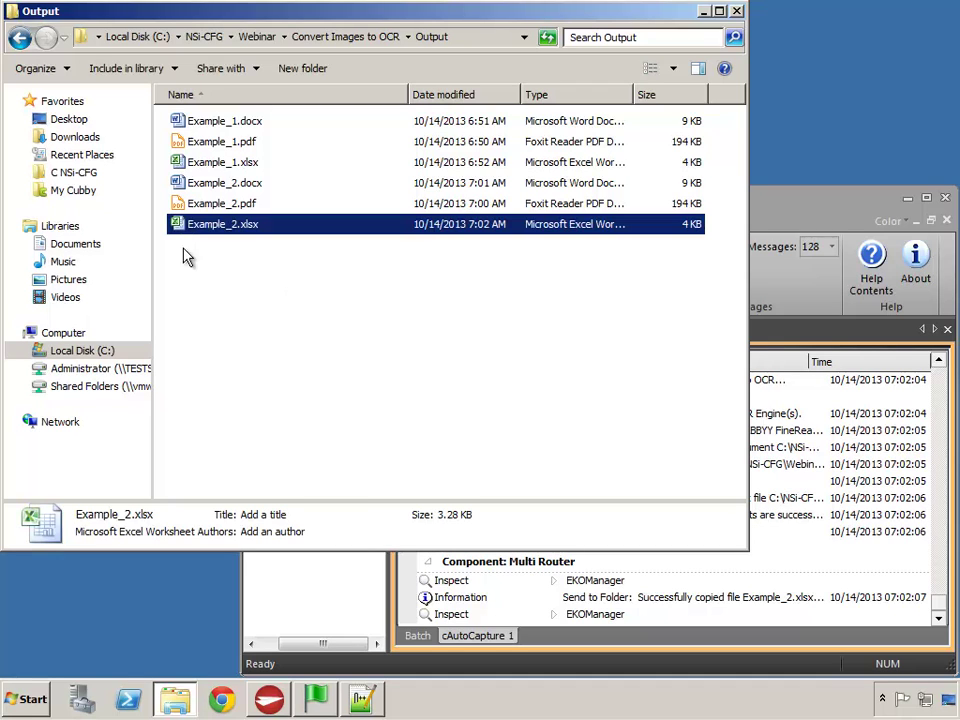
pyautogui.doubleClick(178, 232)
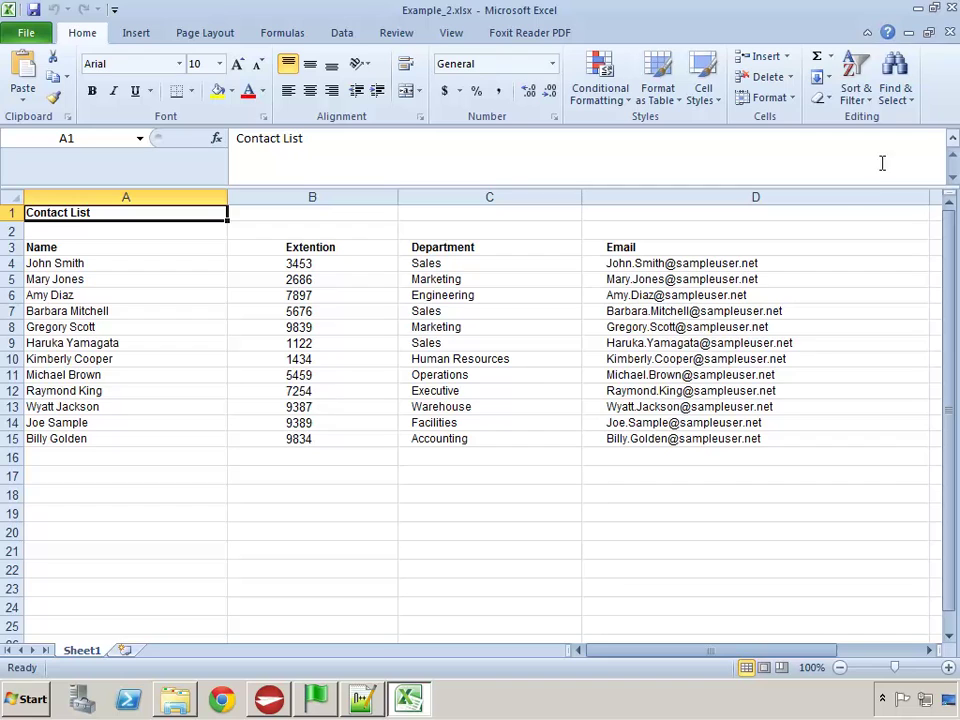
pyautogui.click(953, 12)
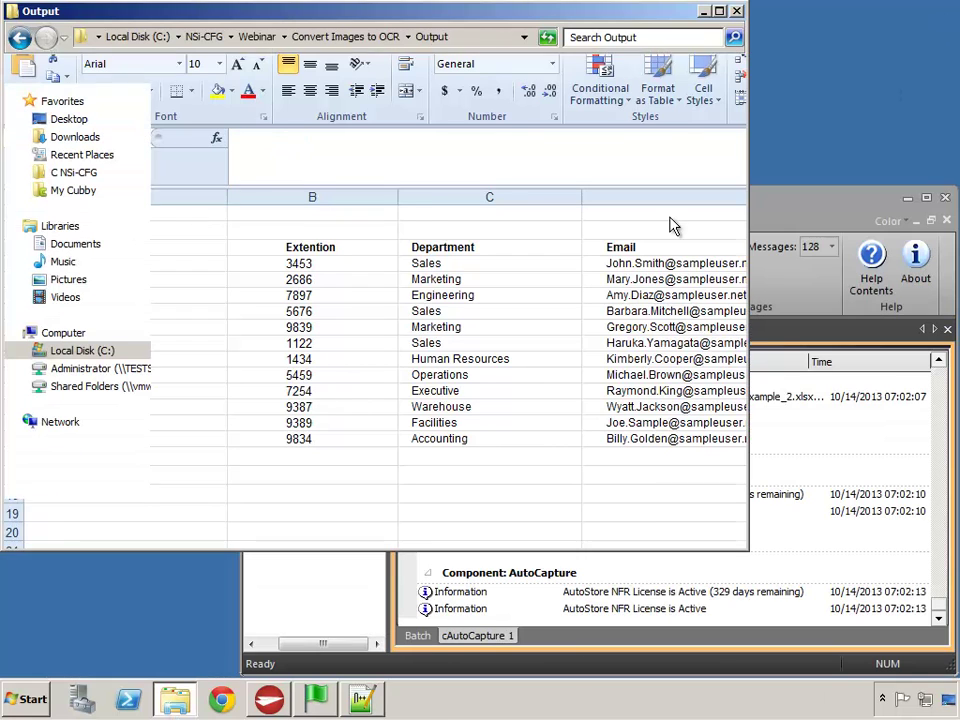
pyautogui.click(398, 386)
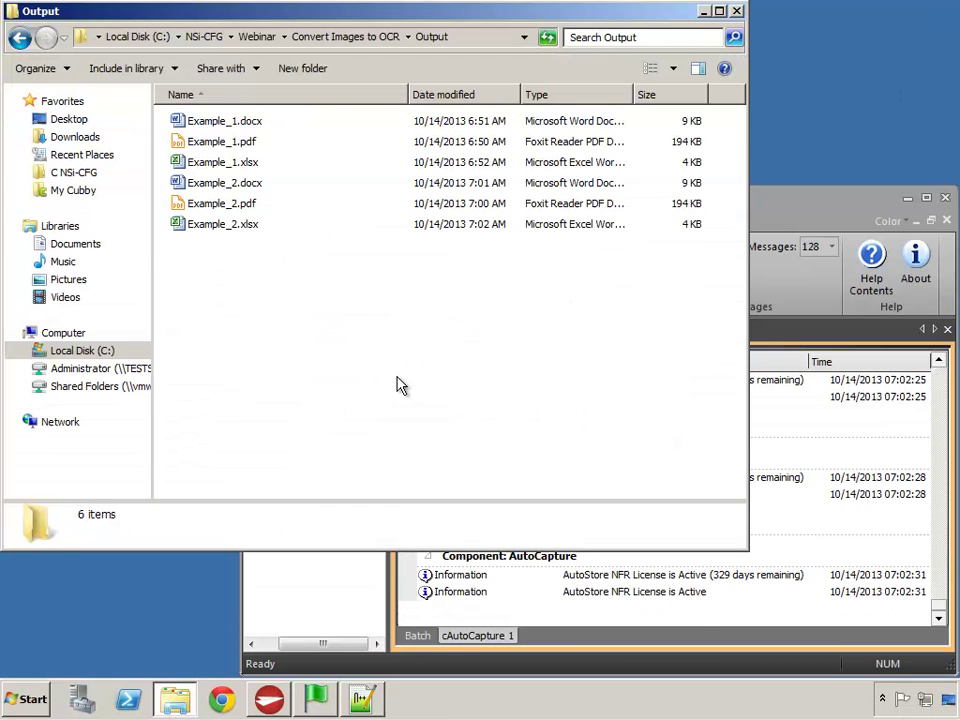